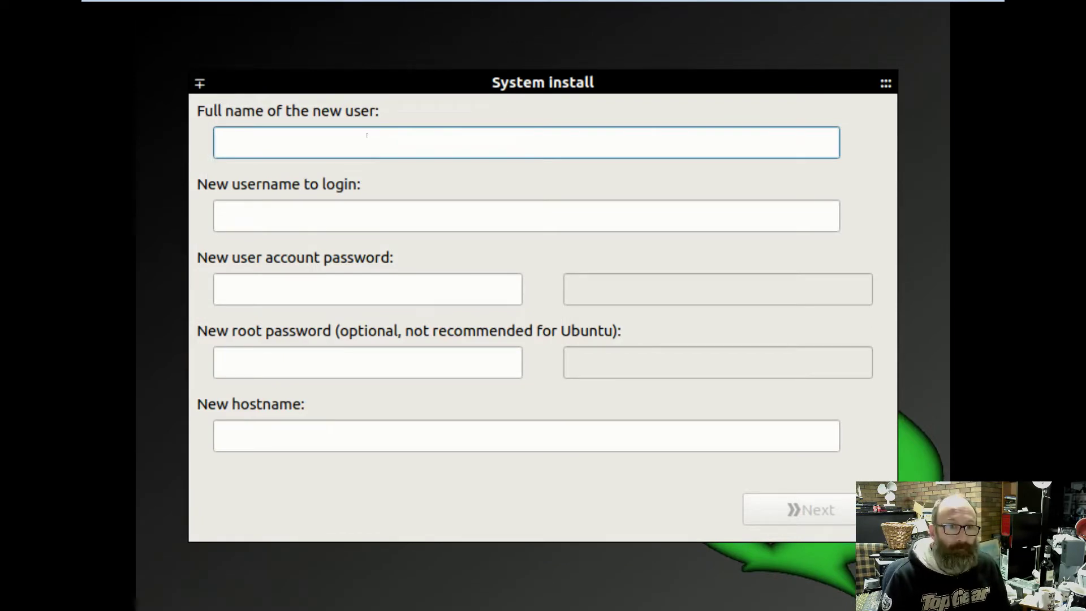
Enter the new user's full name, login name and password twice, and set hostname HybridX4-vm.
{"action": "type", "text": "Backyard"}
{"action": "key", "text": "Tab"}
{"action": "type", "text": "backyard"}
{"action": "key", "text": "Tab"}
{"action": "type", "text": "••••••"}
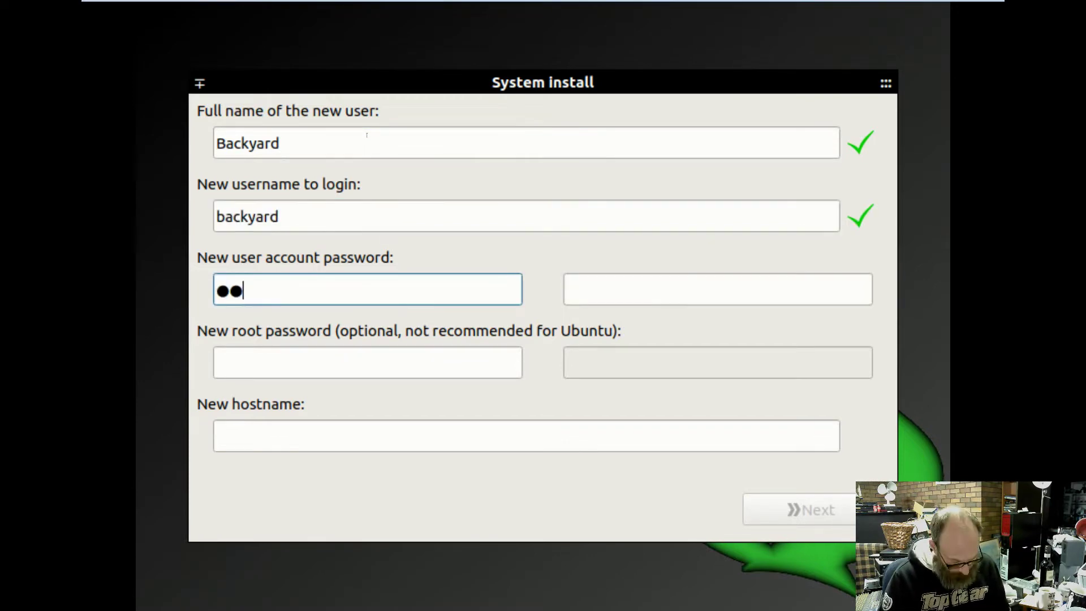
{"action": "key", "text": "Tab"}
{"action": "type", "text": "••••••"}
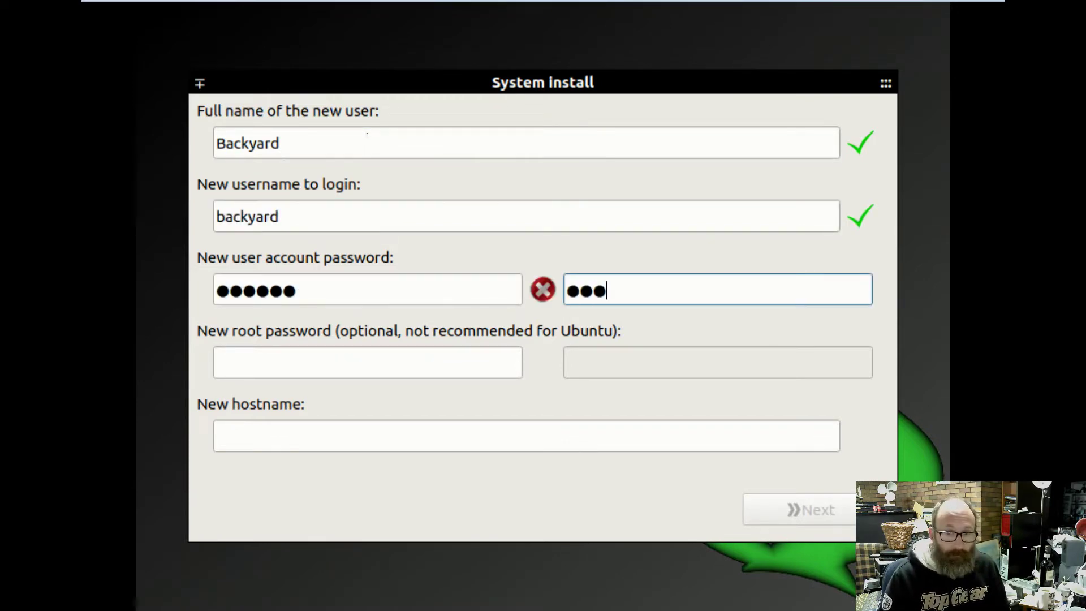
{"action": "key", "text": "Tab"}
{"action": "key", "text": "Tab"}
{"action": "type", "text": "HybridX"}
{"action": "key", "text": "BackSpace"}
{"action": "type", "text": "X4-"}
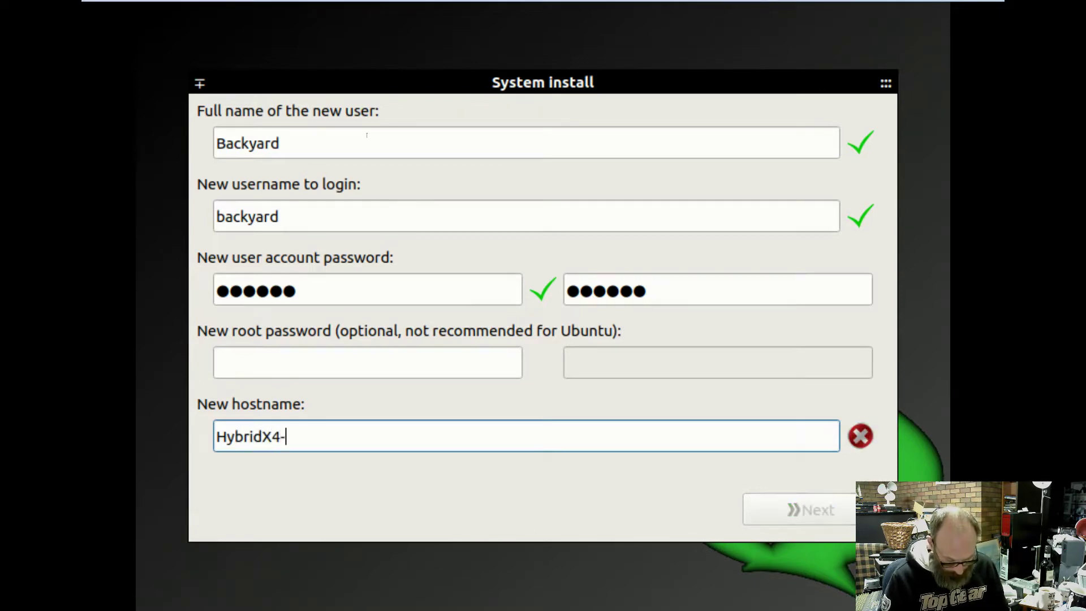
{"action": "type", "text": "vm"}
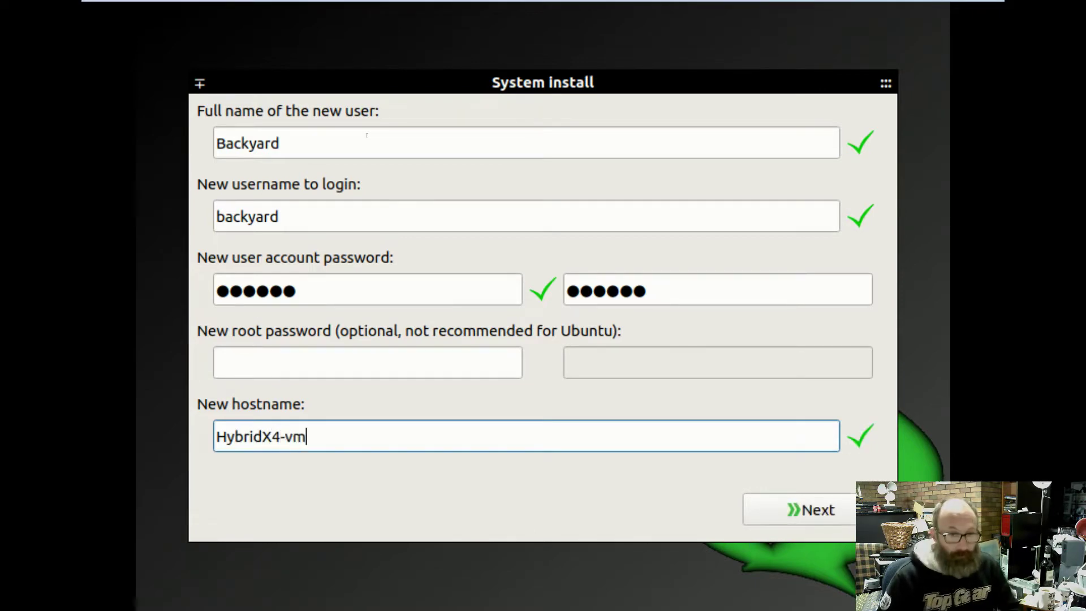
Wipe /dev/sda and create /dev/sda1 from the 120 GiB free space as an ext4 root (/) partition.
{"action": "left_click", "coordinate": [785, 508]}
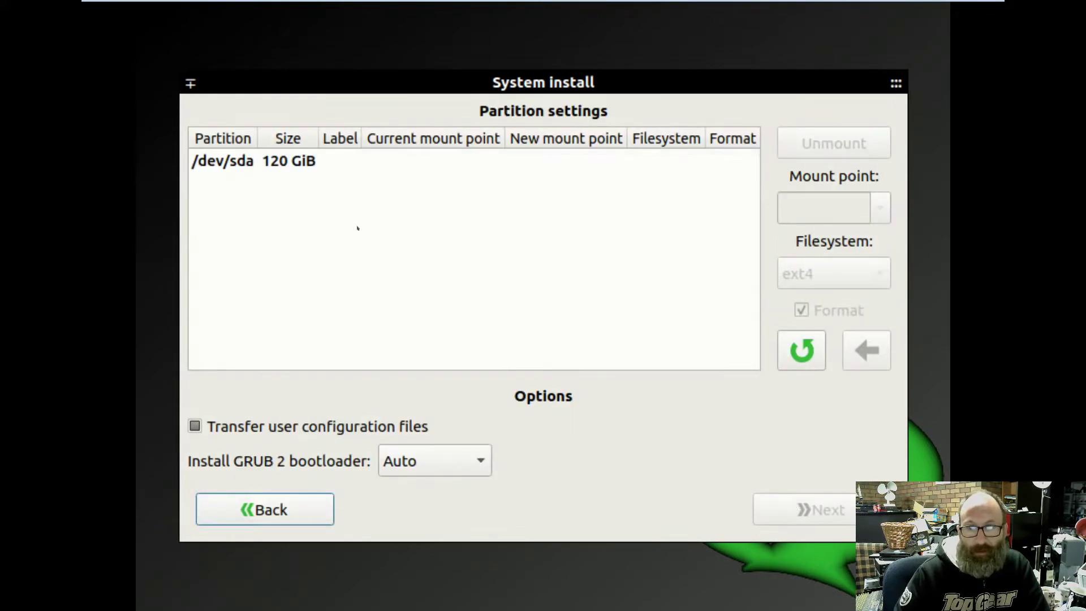
{"action": "left_click", "coordinate": [258, 164]}
{"action": "left_click", "coordinate": [834, 182]}
{"action": "left_click", "coordinate": [320, 181]}
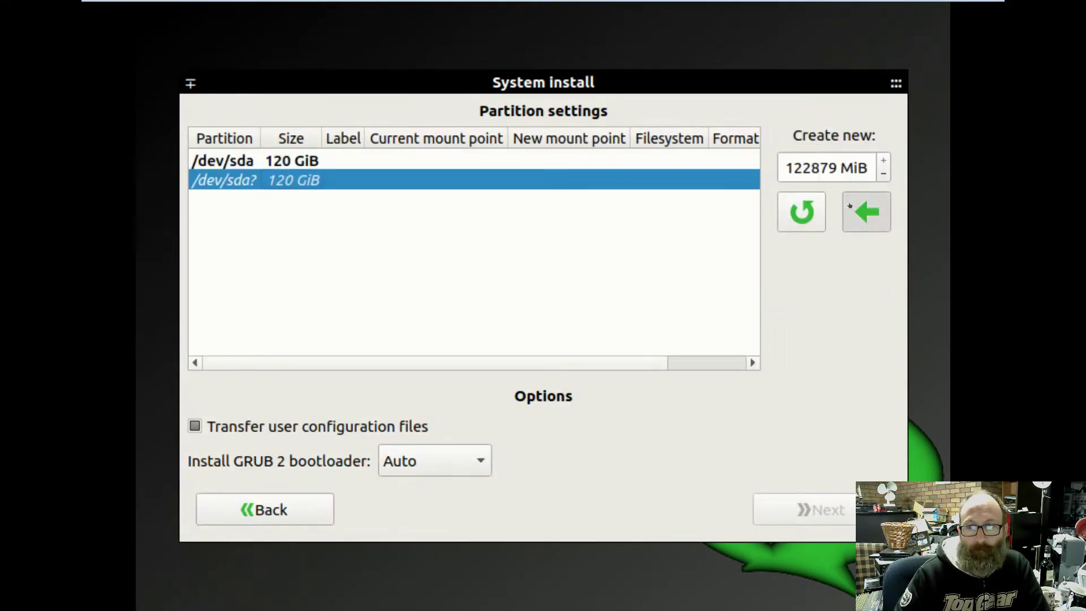
{"action": "left_click", "coordinate": [866, 211]}
{"action": "left_click", "coordinate": [310, 180]}
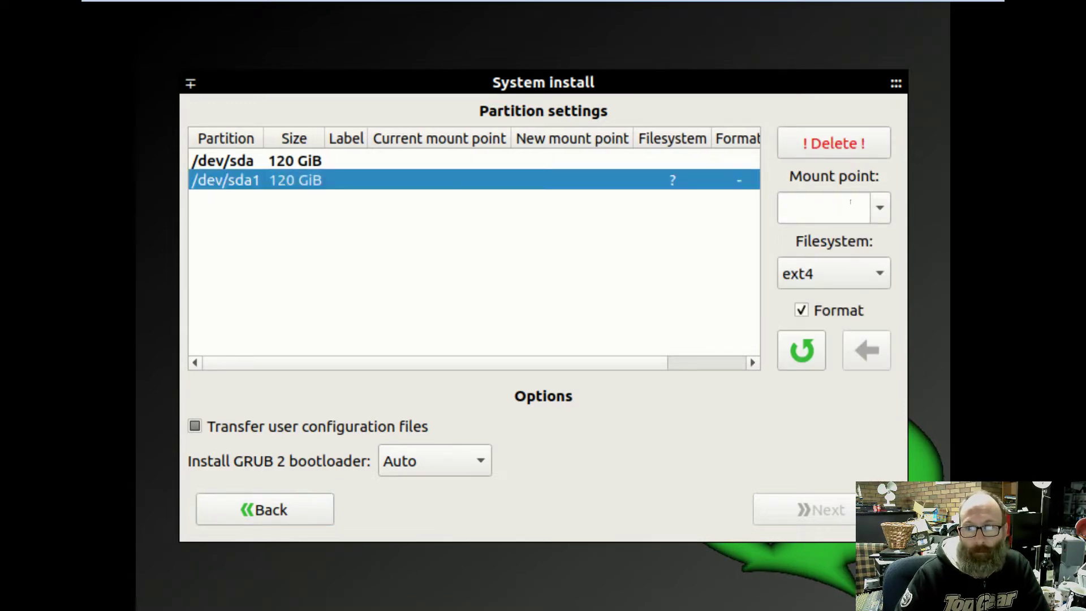
{"action": "left_click", "coordinate": [879, 209]}
{"action": "left_click", "coordinate": [792, 245]}
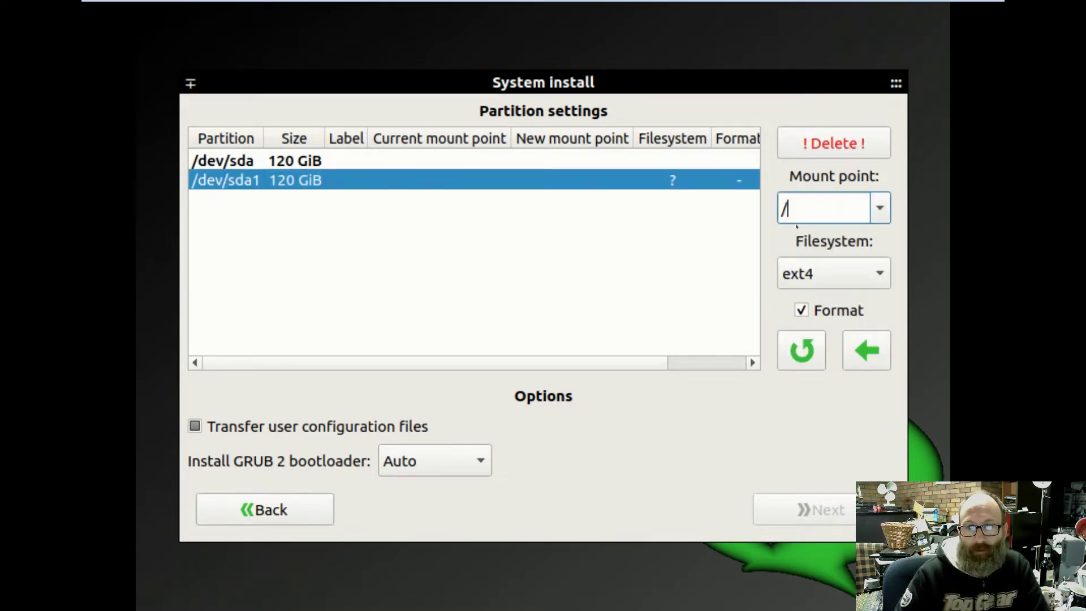
{"action": "left_click", "coordinate": [862, 344]}
Keep user configuration and data files, confirm partitioning, and start the system install.
{"action": "left_click", "coordinate": [195, 426]}
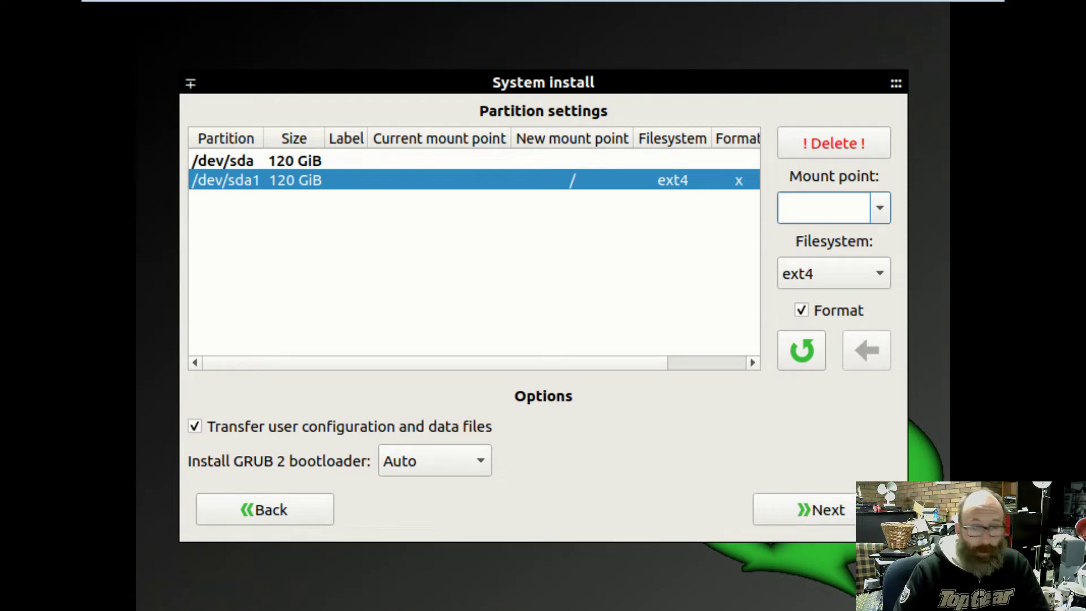
{"action": "left_click", "coordinate": [815, 509]}
{"action": "left_click", "coordinate": [750, 397]}
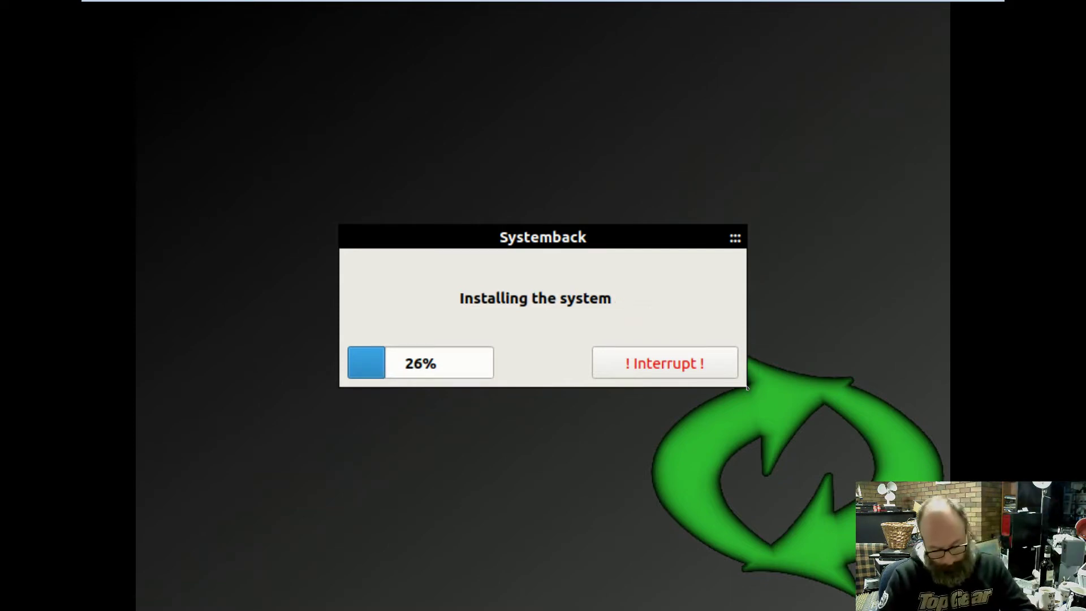
Check the FerenOS VM in the host list, then return to the HybridX4 console while installing.
{"action": "left_click", "coordinate": [579, 7]}
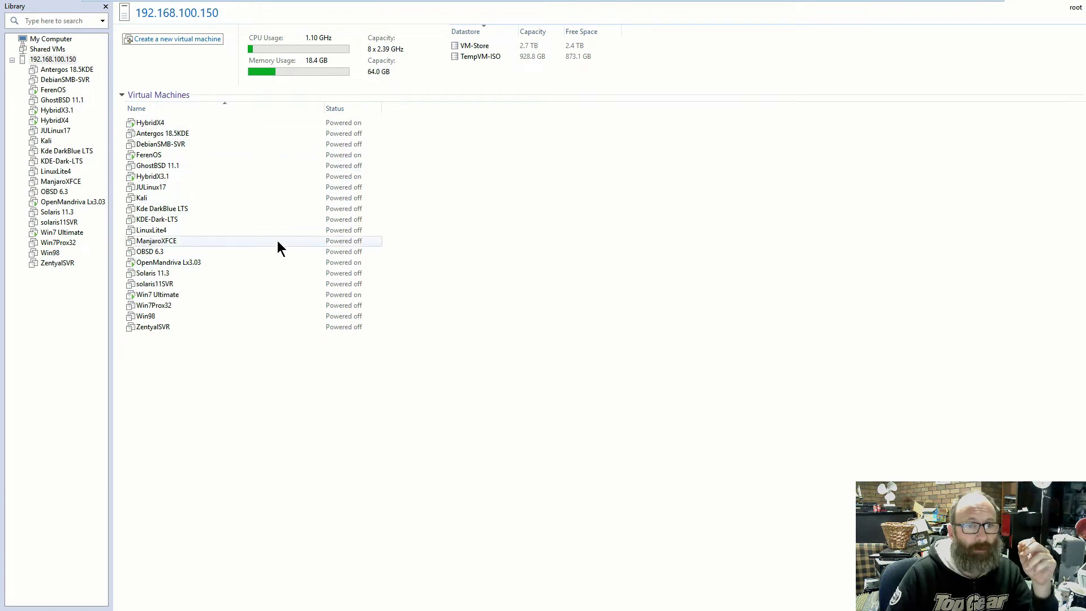
{"action": "left_click", "coordinate": [275, 163]}
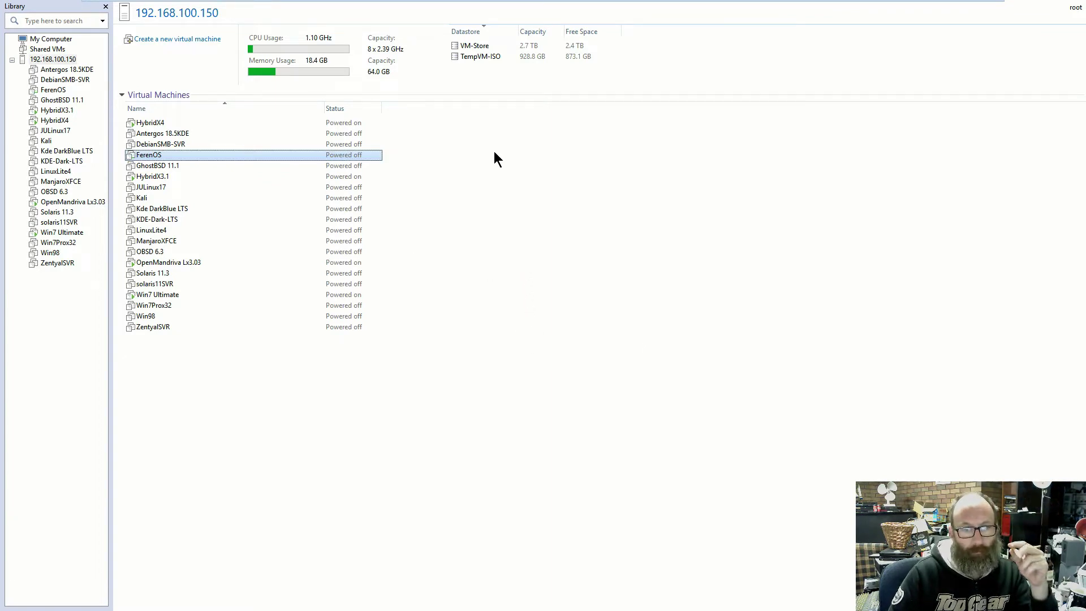
{"action": "mouse_move", "coordinate": [537, 6]}
{"action": "left_click", "coordinate": [629, 8]}
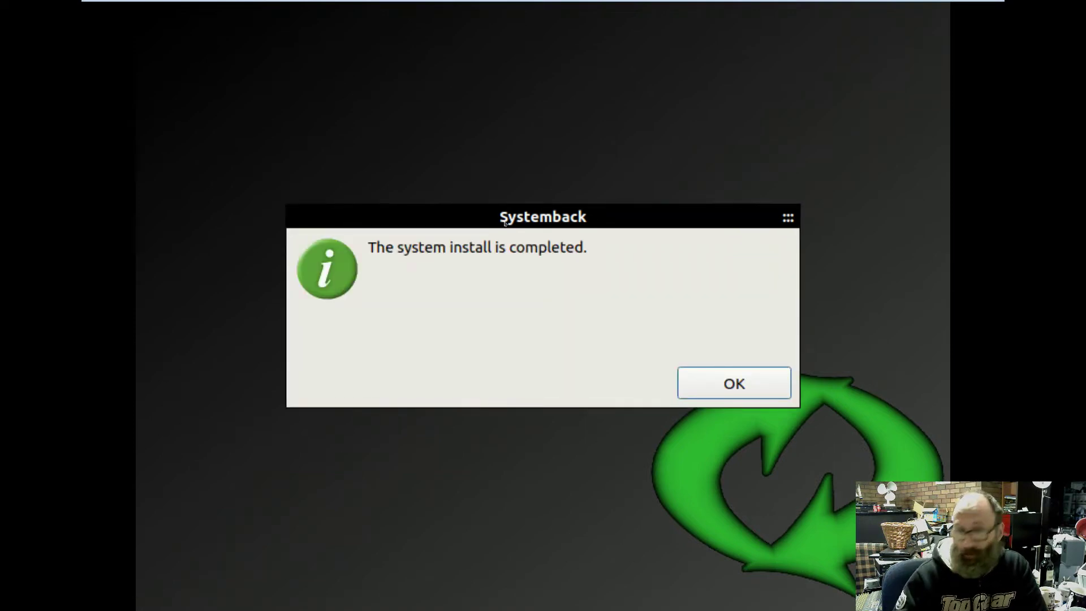
Dismiss the install-completed dialog and restart the VM to the remove-installation-medium prompt.
{"action": "mouse_move", "coordinate": [189, 6]}
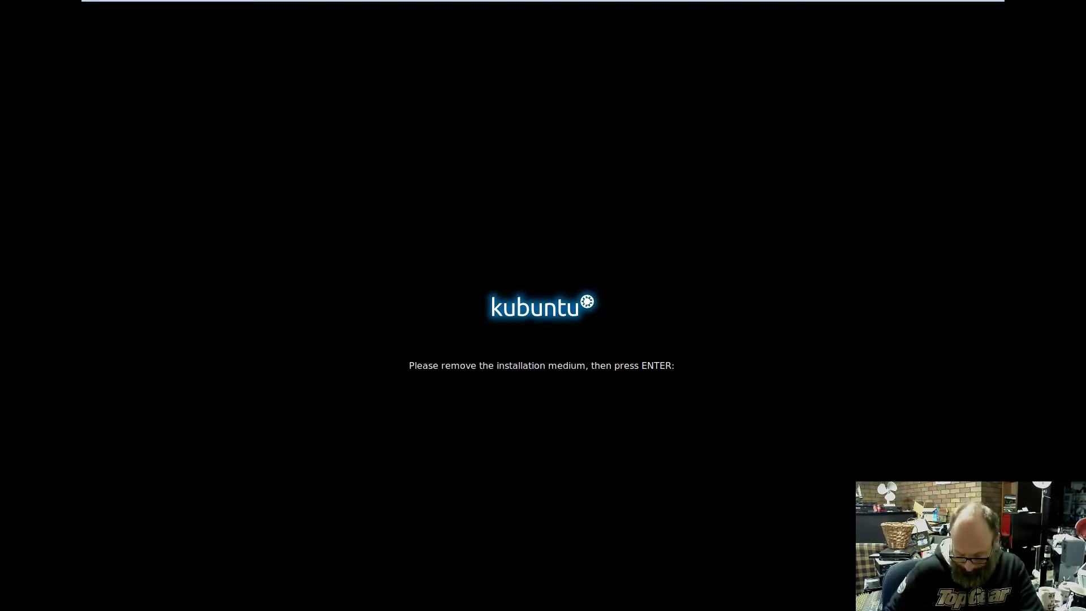
Confirm the installation medium is removed so the VM reboots into the installed HybridX desktop.
{"action": "key", "text": "Return"}
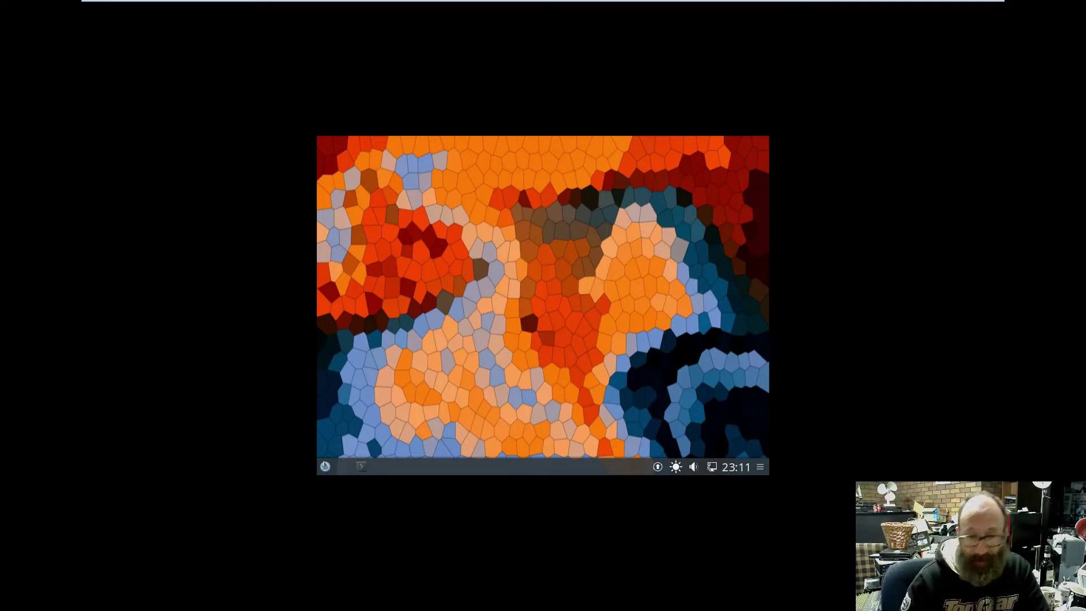
Browse the Graphics, System and Utilities launcher categories and start Nautilus from Utilities.
{"action": "left_click", "coordinate": [326, 465]}
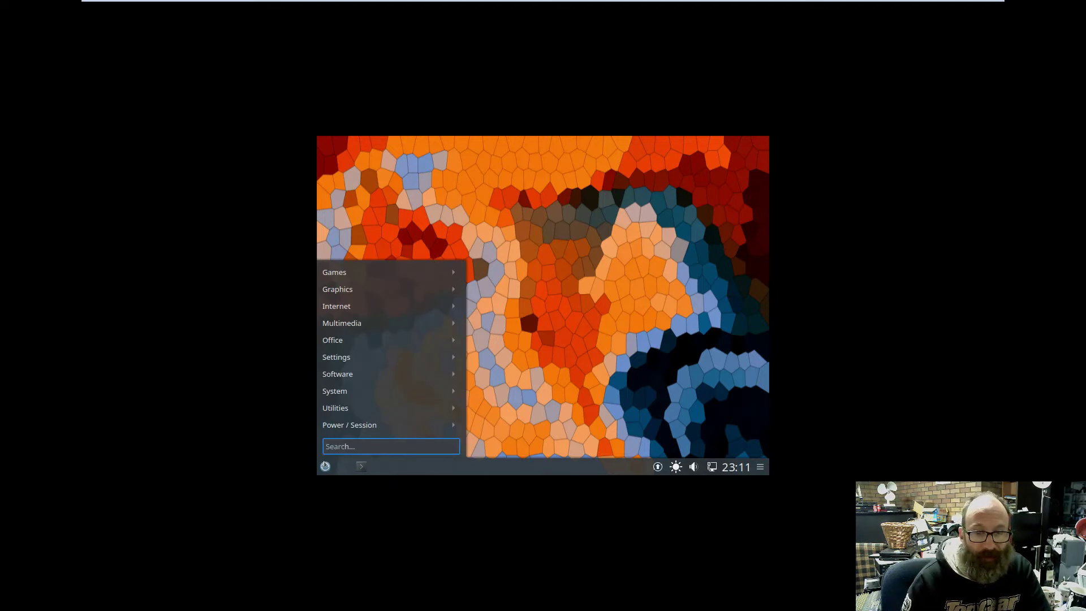
{"action": "left_click", "coordinate": [525, 252]}
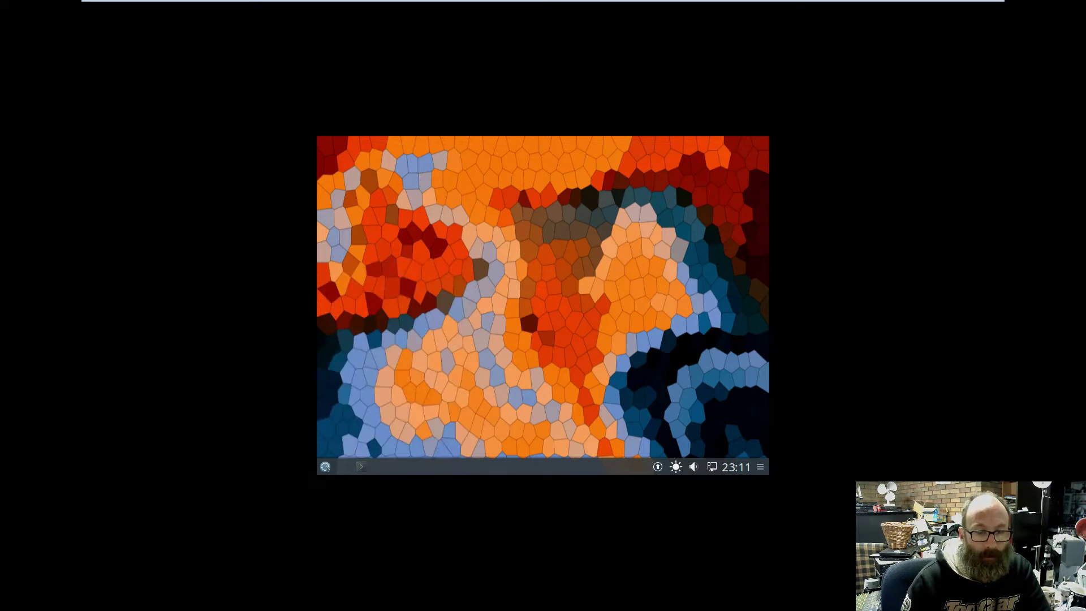
{"action": "left_click", "coordinate": [326, 466]}
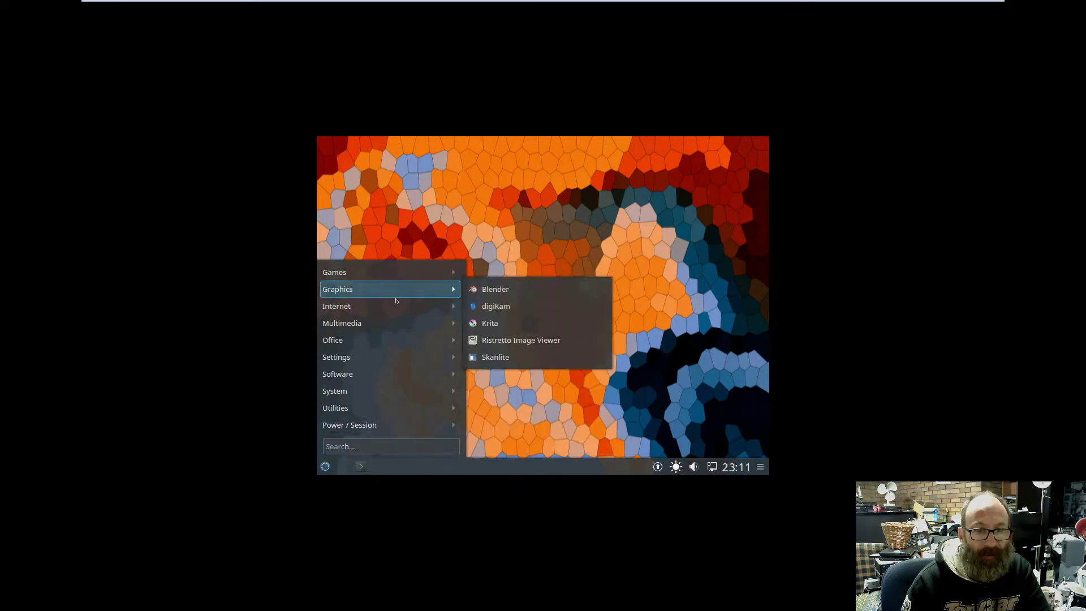
{"action": "mouse_move", "coordinate": [405, 396]}
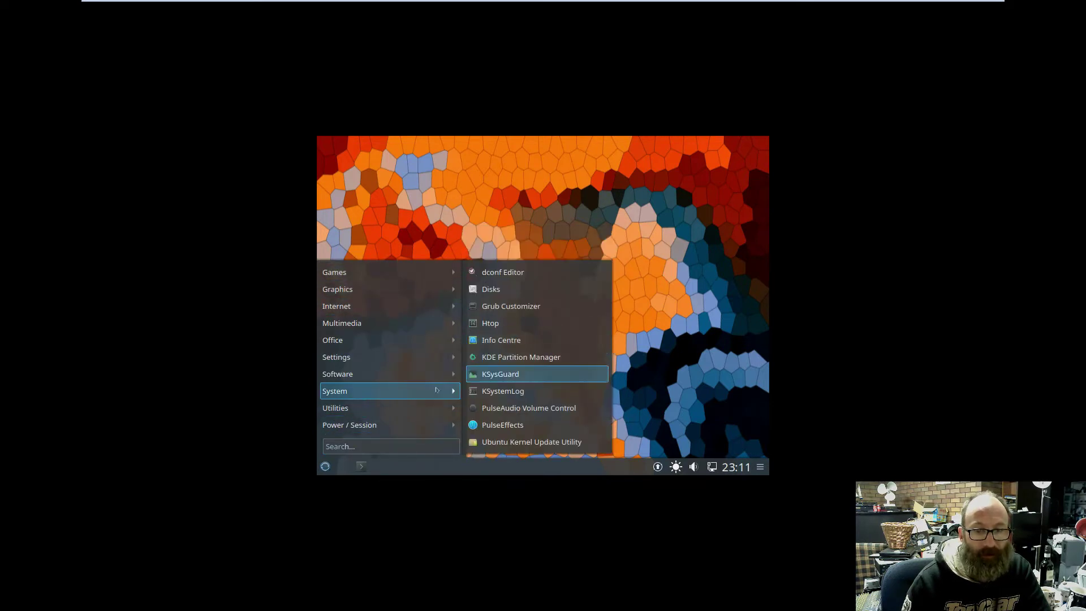
{"action": "mouse_move", "coordinate": [449, 408]}
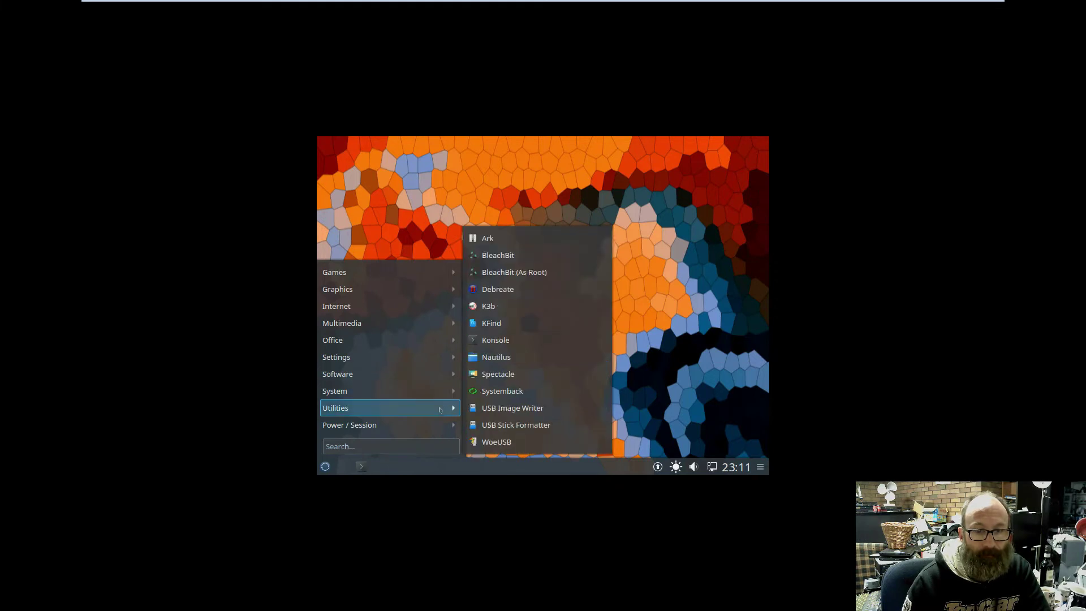
{"action": "left_click", "coordinate": [510, 357]}
{"action": "mouse_move", "coordinate": [238, 3]}
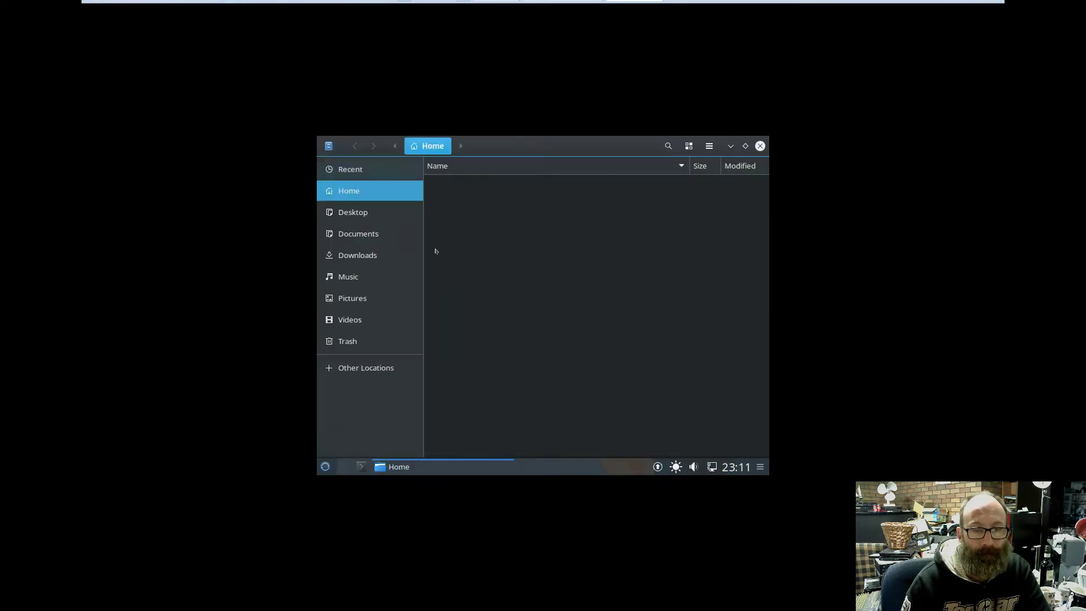
Minimize the Home file manager window to the taskbar.
{"action": "right_click", "coordinate": [436, 251]}
{"action": "left_click", "coordinate": [731, 147]}
{"action": "left_click", "coordinate": [731, 147]}
Review the desktop settings' Location and Icons pages, then cancel without changes.
{"action": "right_click", "coordinate": [520, 218]}
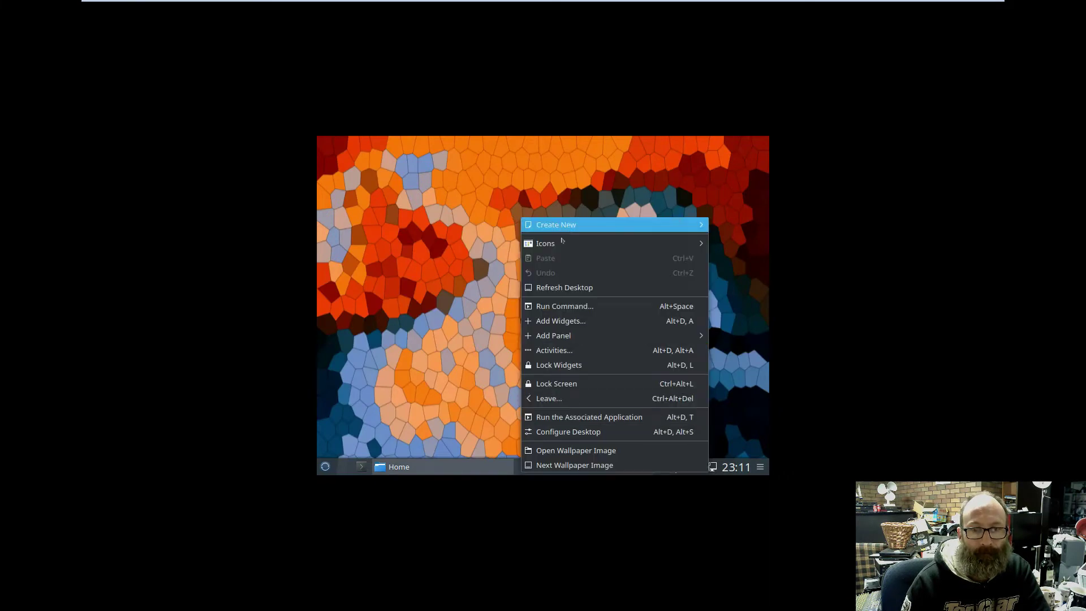
{"action": "mouse_move", "coordinate": [561, 247]}
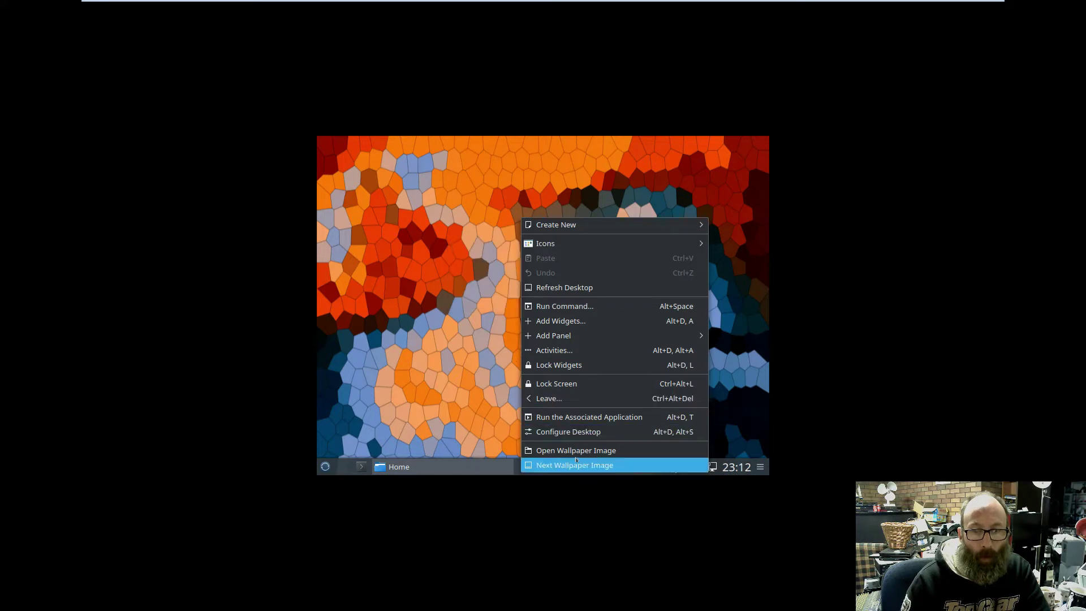
{"action": "left_click", "coordinate": [572, 431]}
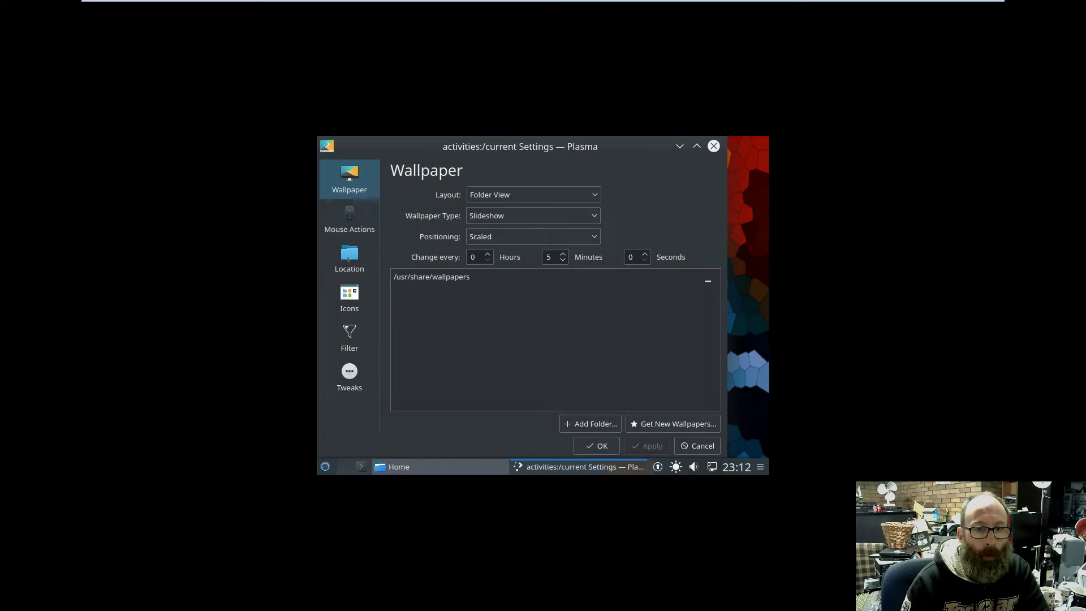
{"action": "left_click", "coordinate": [356, 256]}
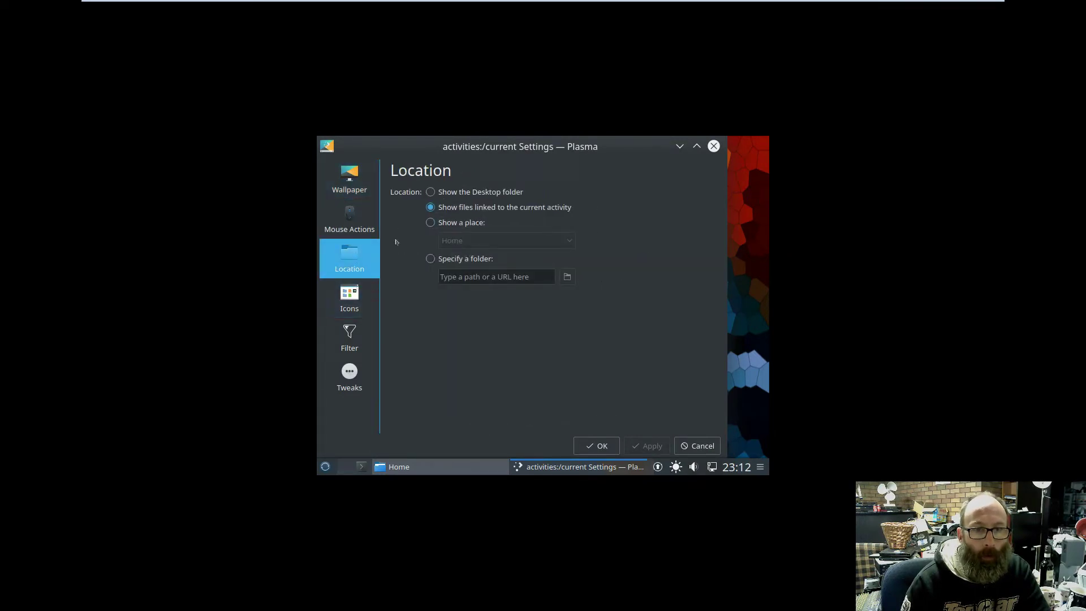
{"action": "left_click", "coordinate": [360, 298]}
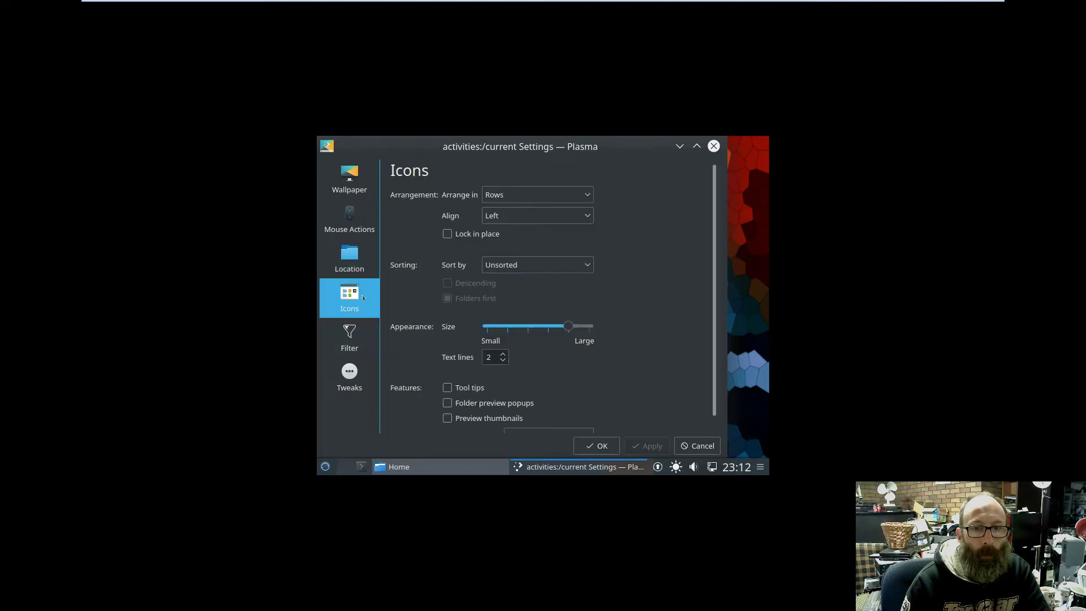
{"action": "scroll", "coordinate": [611, 296], "scroll_direction": "down", "scroll_amount": 1}
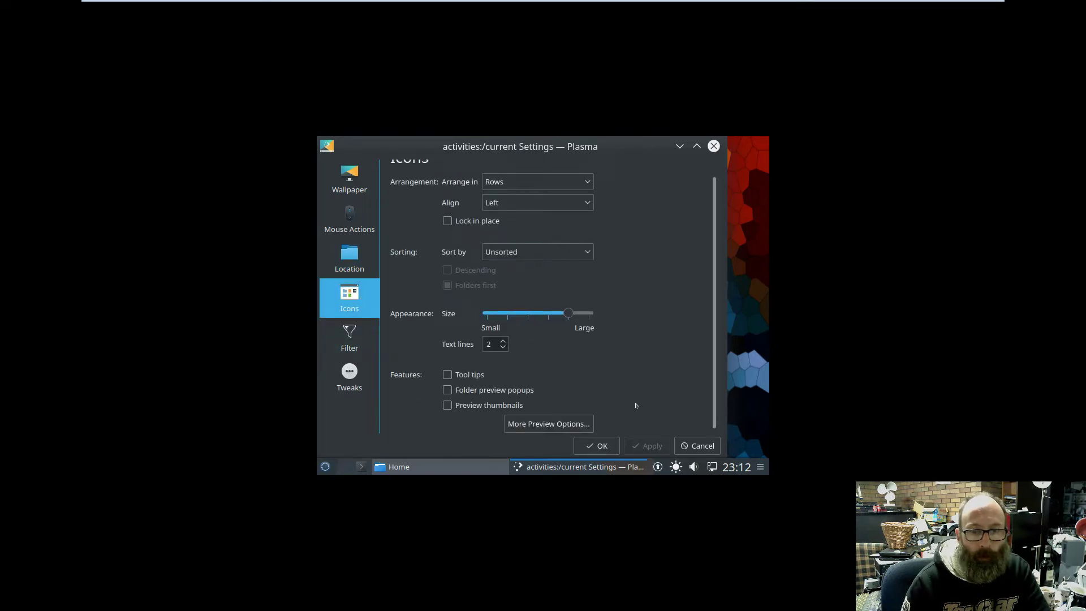
{"action": "left_click", "coordinate": [697, 446]}
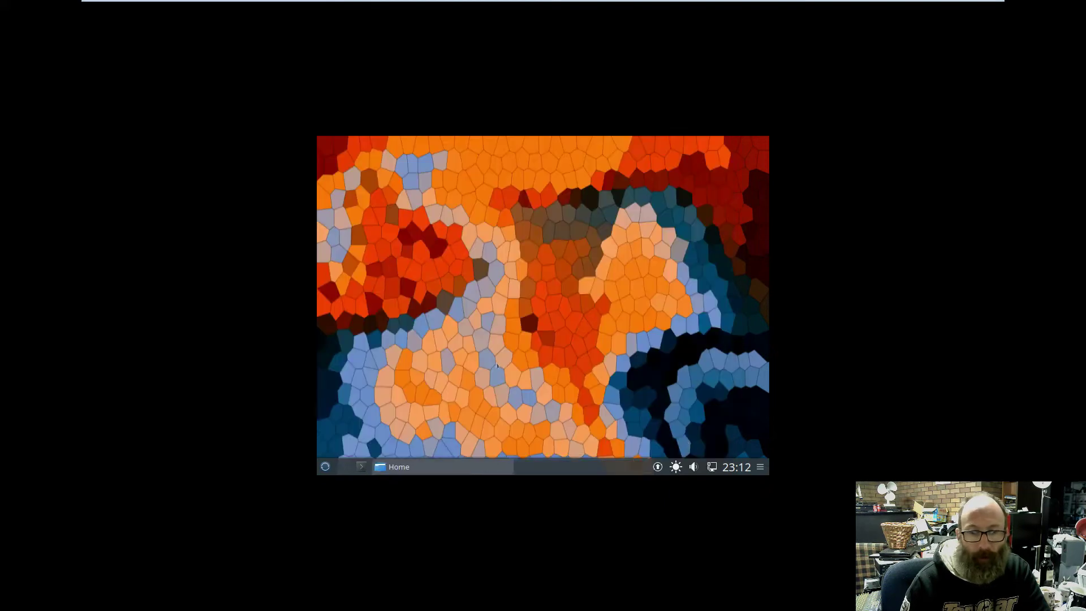
Restore Nautilus, open the VMware Tools disc and select VMwareTools-10.2.0-7253323.tar.gz.
{"action": "left_click", "coordinate": [448, 464]}
{"action": "mouse_move", "coordinate": [251, 8]}
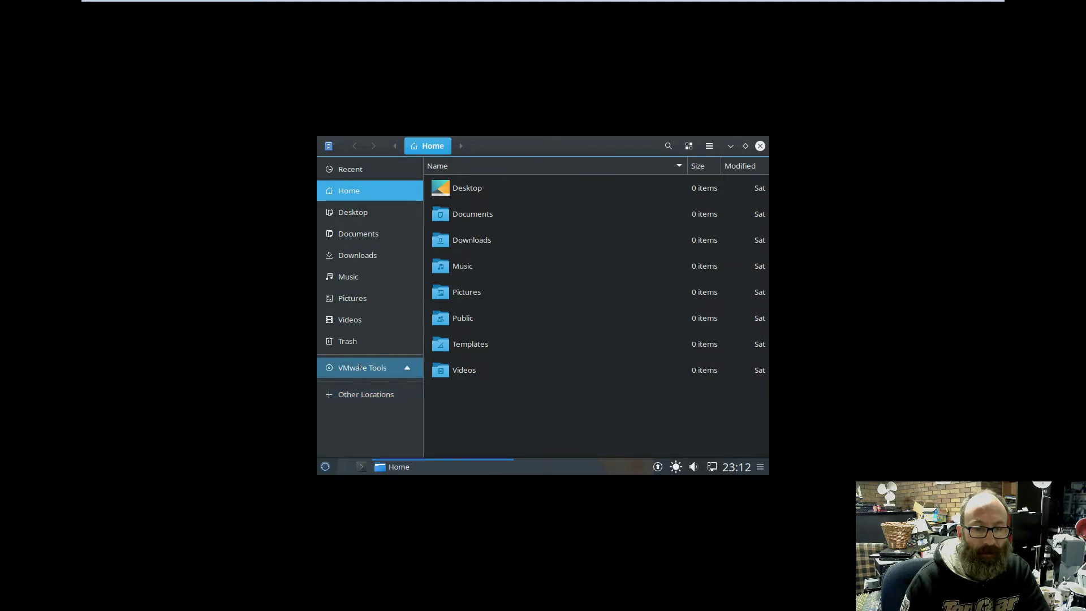
{"action": "left_click", "coordinate": [360, 366]}
{"action": "left_click", "coordinate": [507, 244]}
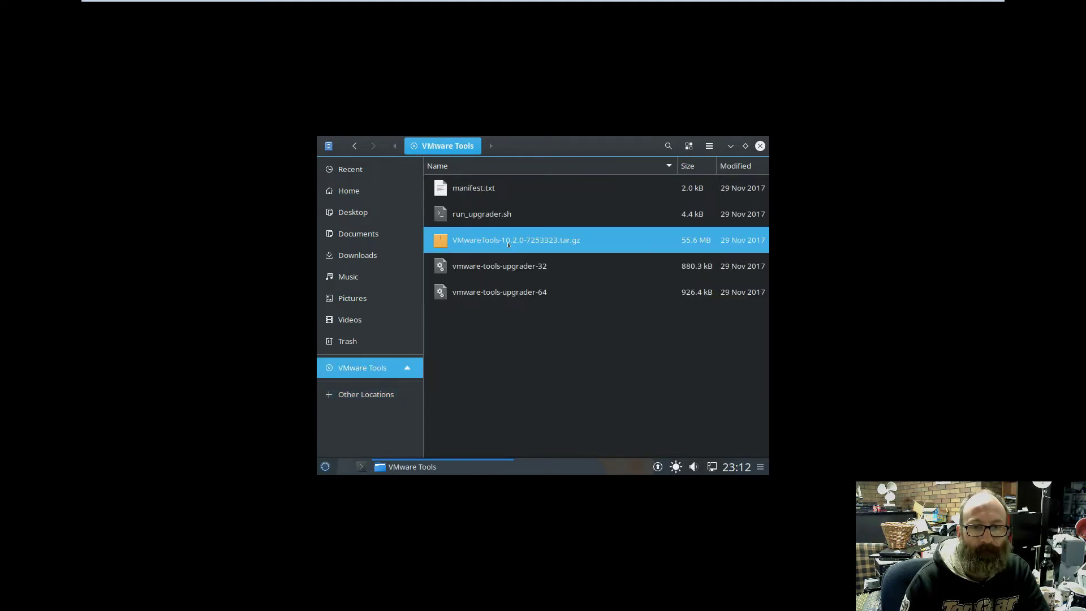
Copy the archive to the tmp folder under Other Locations > Computer.
{"action": "right_click", "coordinate": [509, 244]}
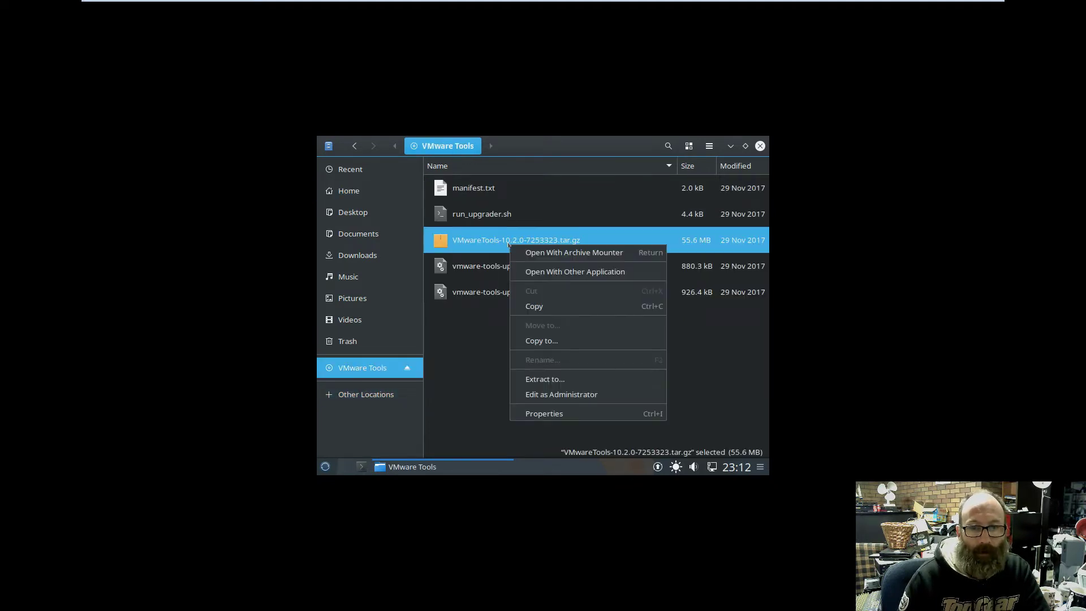
{"action": "left_click", "coordinate": [568, 340]}
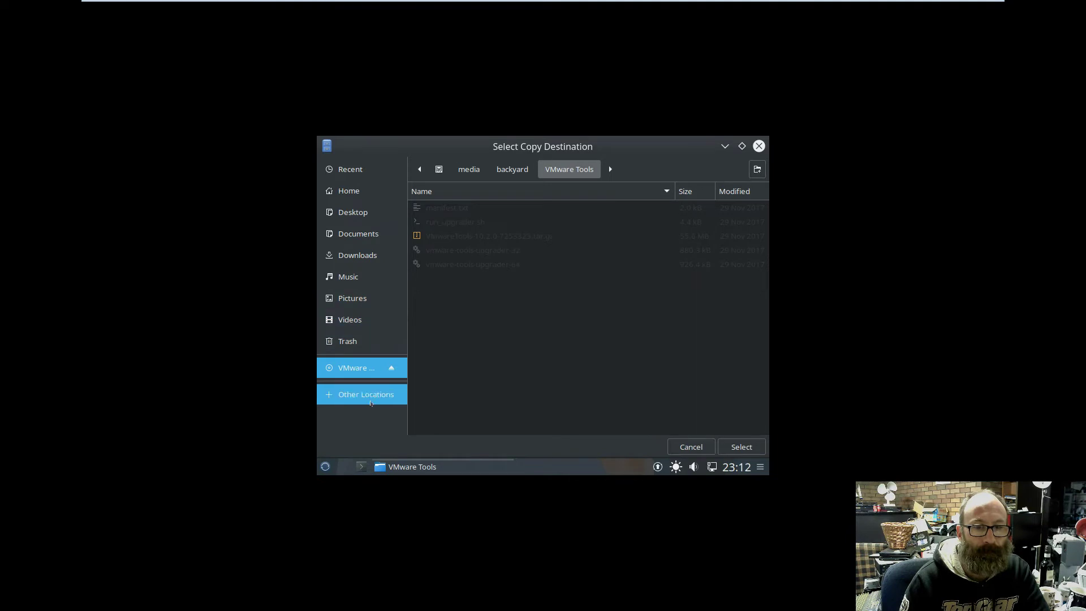
{"action": "left_click", "coordinate": [365, 395]}
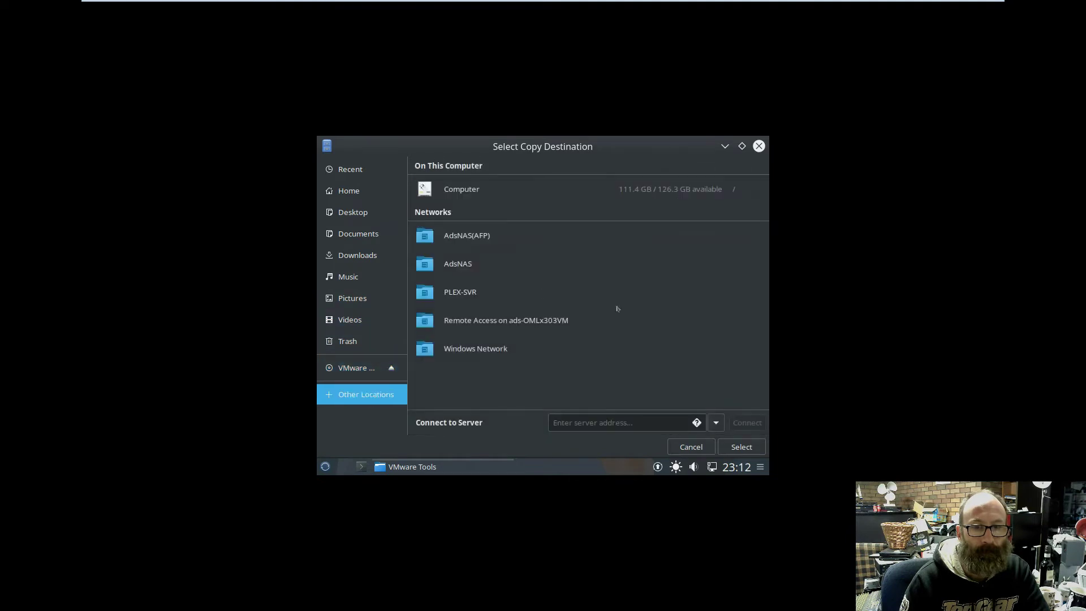
{"action": "left_click", "coordinate": [456, 195]}
{"action": "scroll", "coordinate": [473, 332], "scroll_direction": "down", "scroll_amount": 3}
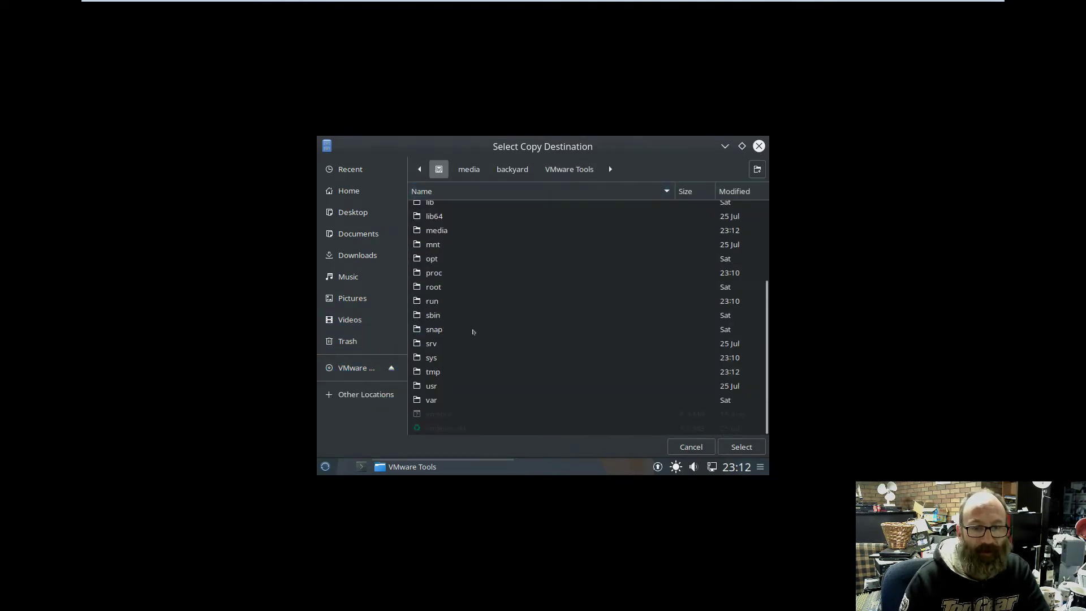
{"action": "double_click", "coordinate": [436, 374]}
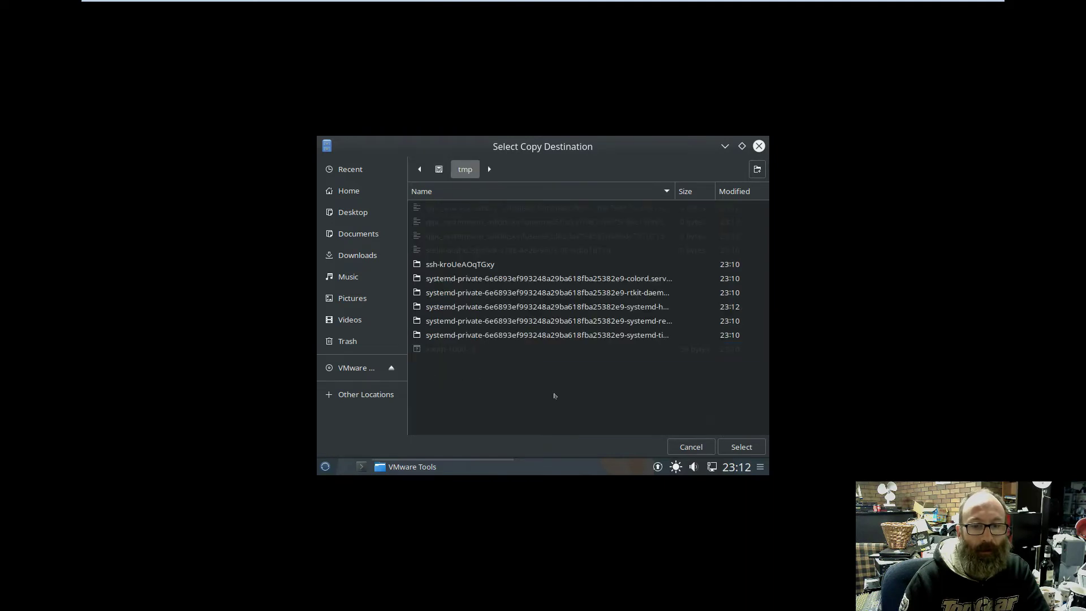
{"action": "right_click", "coordinate": [538, 395]}
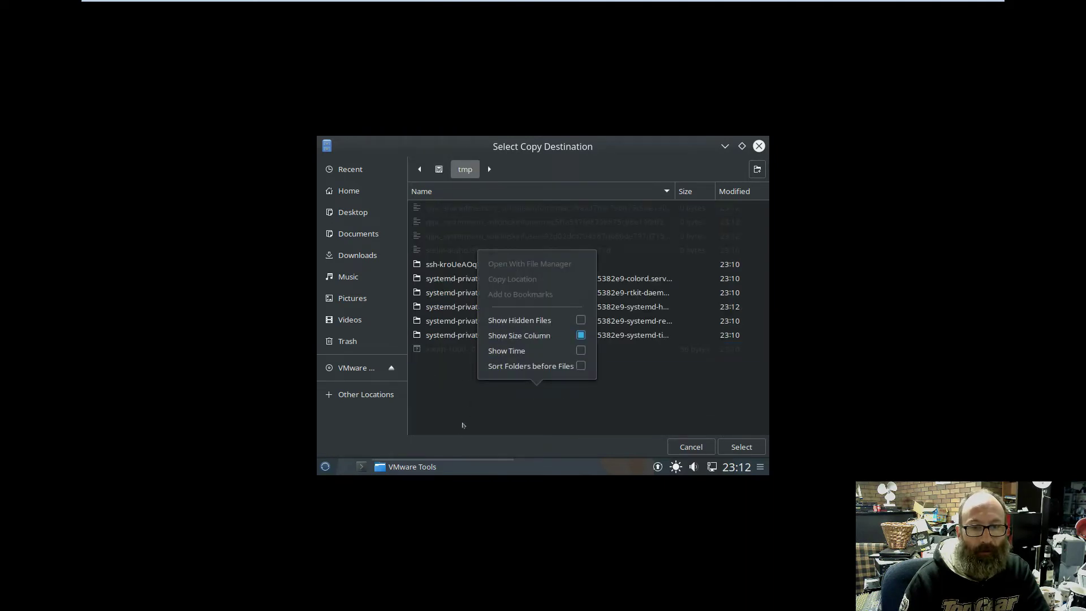
{"action": "left_click", "coordinate": [466, 416]}
{"action": "left_click", "coordinate": [739, 447]}
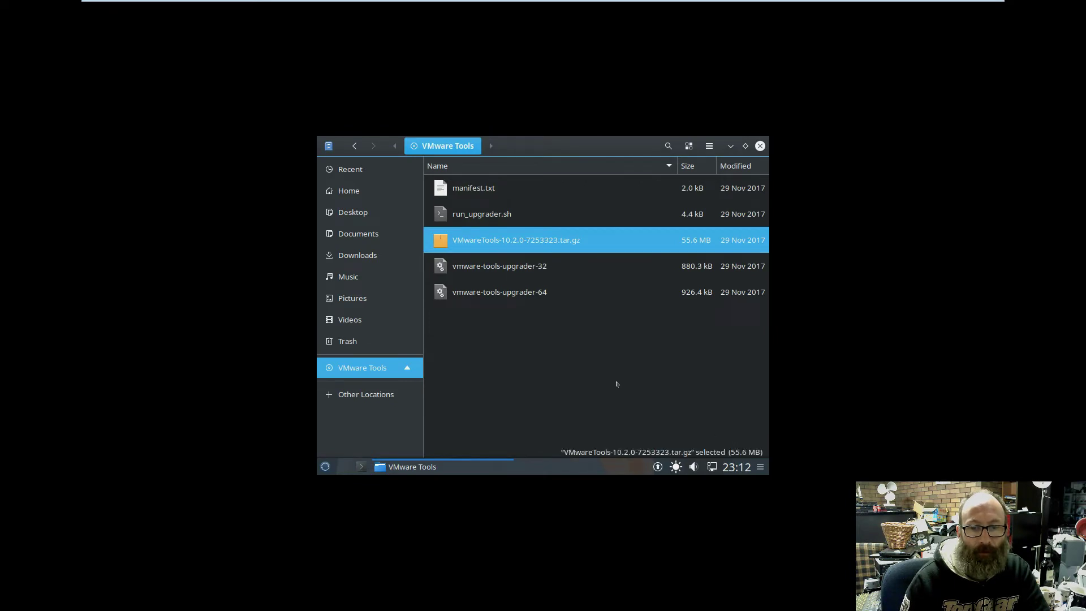
Go through Other Locations > Computer, glance into usr, then open the tmp folder.
{"action": "left_click", "coordinate": [362, 395]}
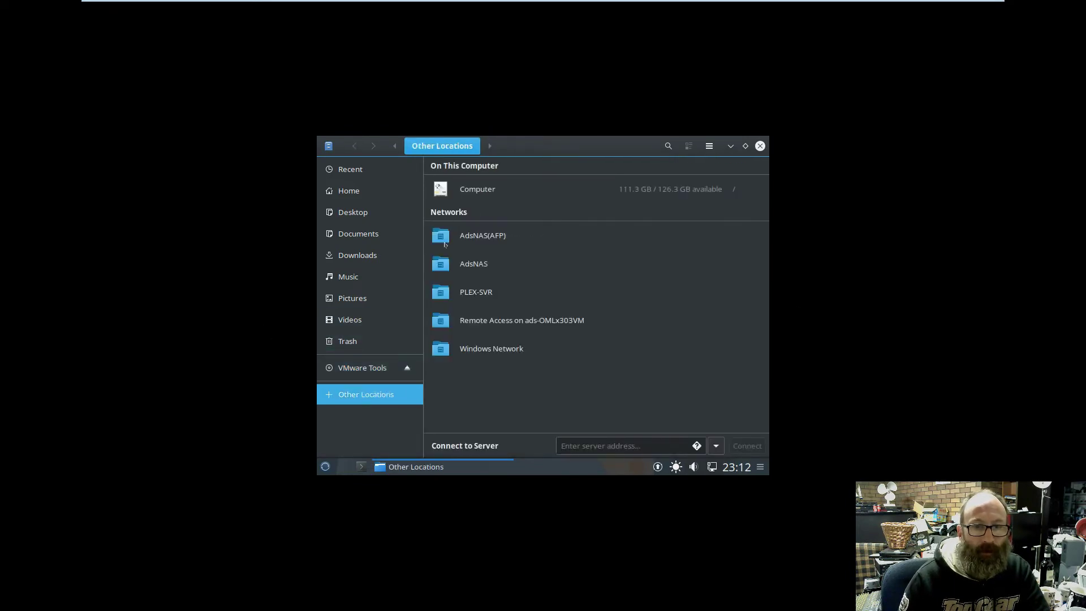
{"action": "left_click", "coordinate": [475, 188]}
{"action": "scroll", "coordinate": [538, 337], "scroll_direction": "down", "scroll_amount": 10}
{"action": "double_click", "coordinate": [457, 363]}
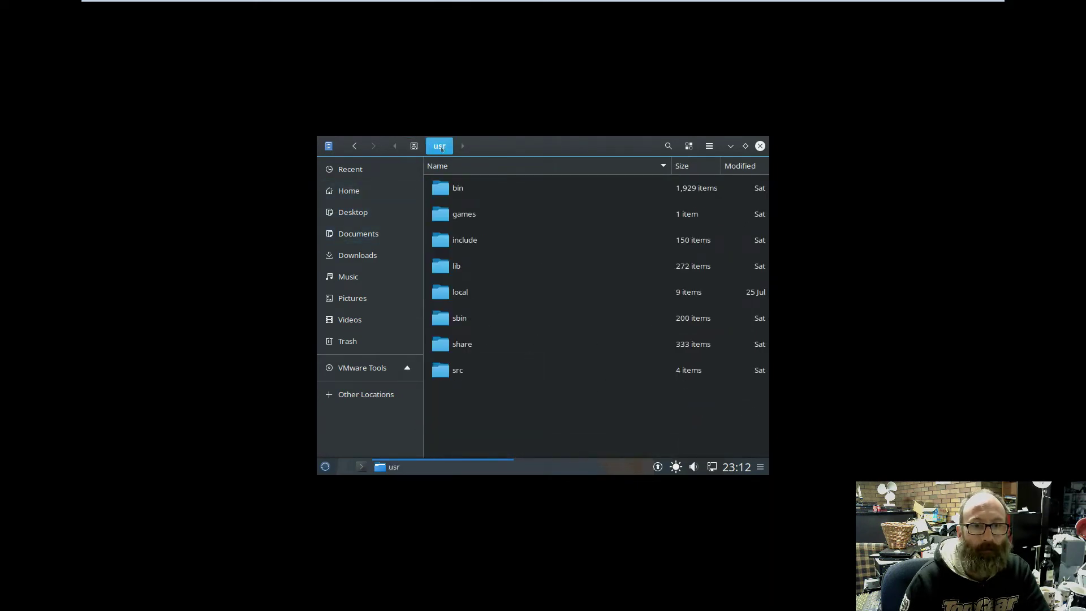
{"action": "left_click", "coordinate": [354, 146]}
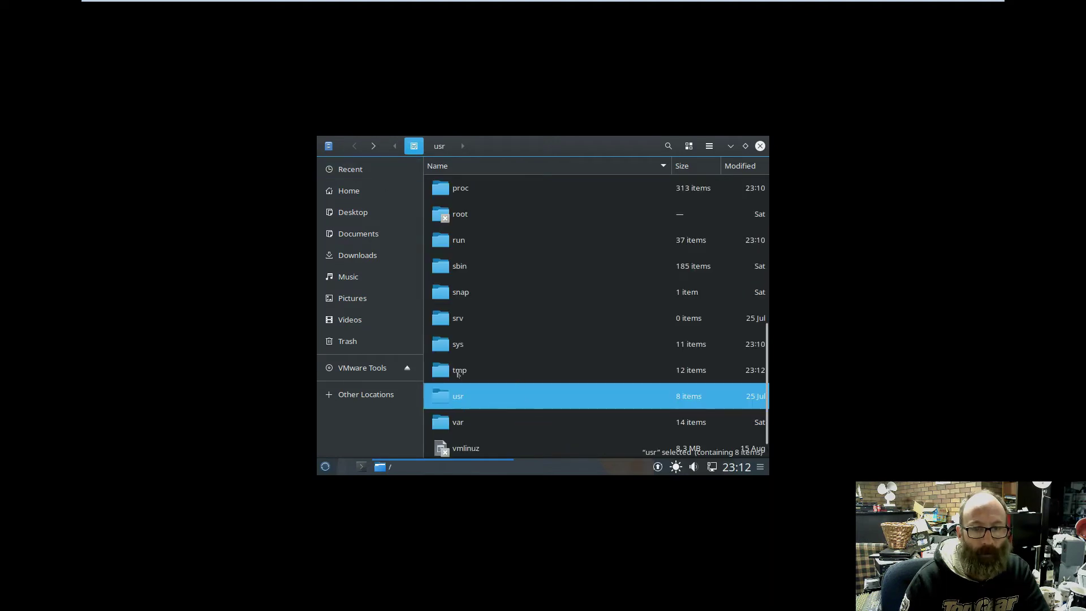
{"action": "double_click", "coordinate": [459, 372]}
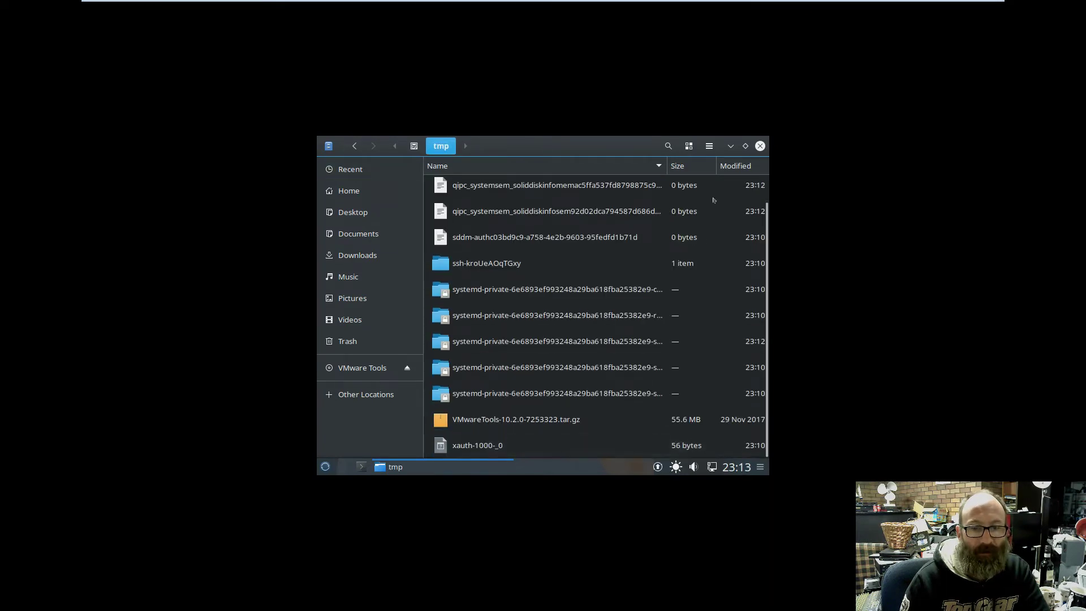
Extract the archive here in tmp, inspect the new VMwareTools-10.2.0-7253323 folder, and return to tmp.
{"action": "right_click", "coordinate": [540, 421]}
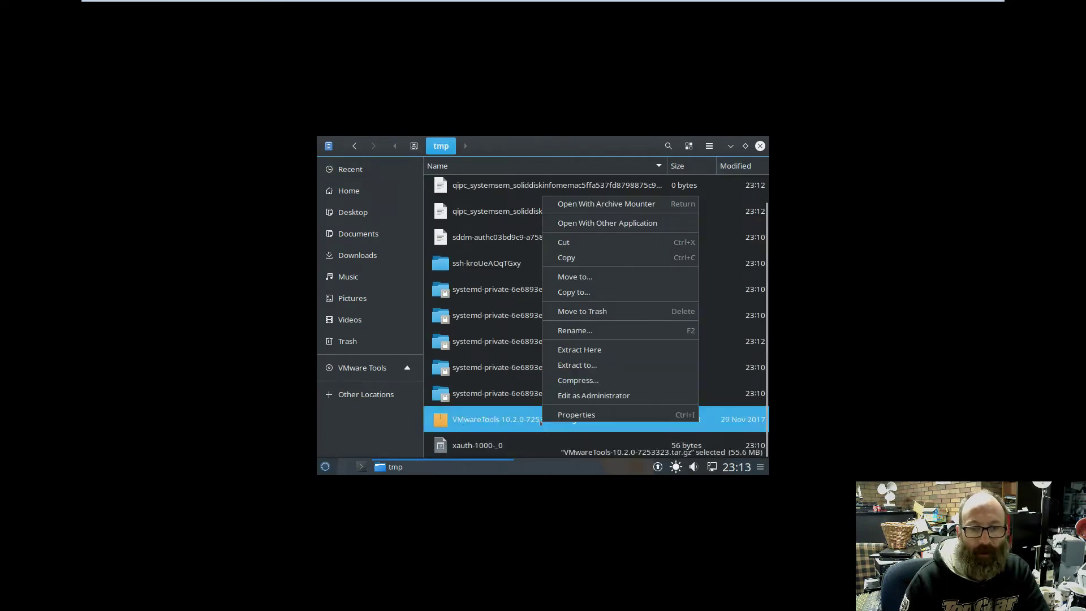
{"action": "left_click", "coordinate": [637, 347]}
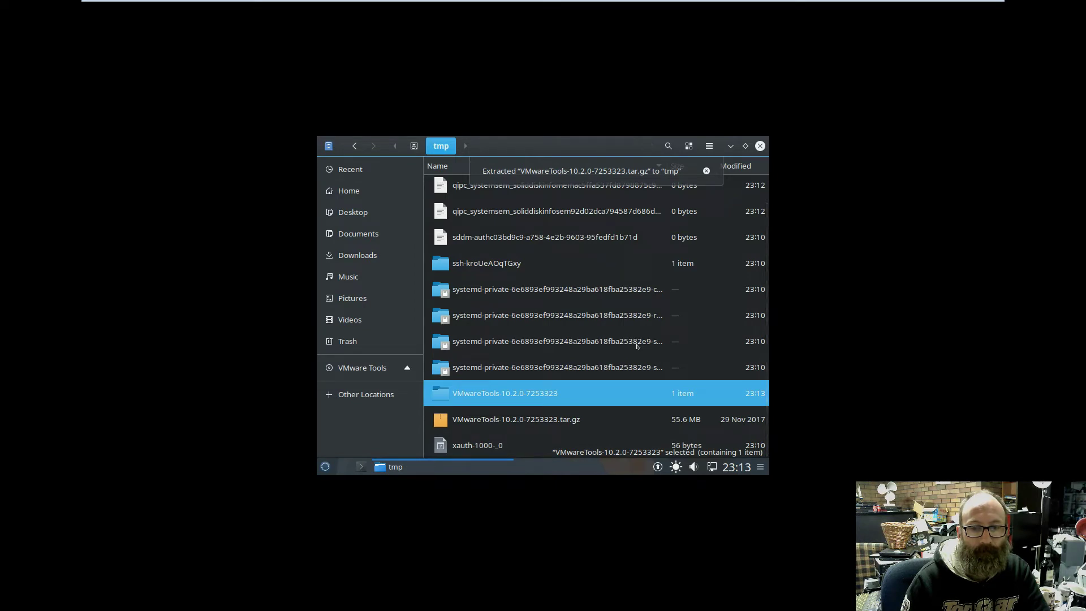
{"action": "scroll", "coordinate": [637, 346], "scroll_direction": "up", "scroll_amount": 1}
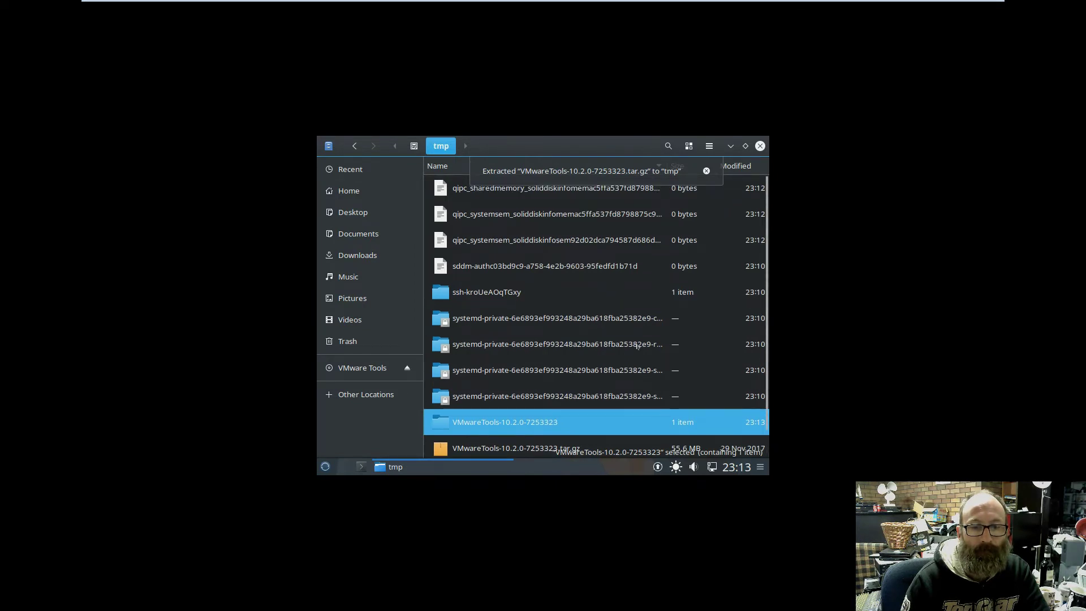
{"action": "scroll", "coordinate": [558, 400], "scroll_direction": "down", "scroll_amount": 1}
{"action": "double_click", "coordinate": [521, 398]}
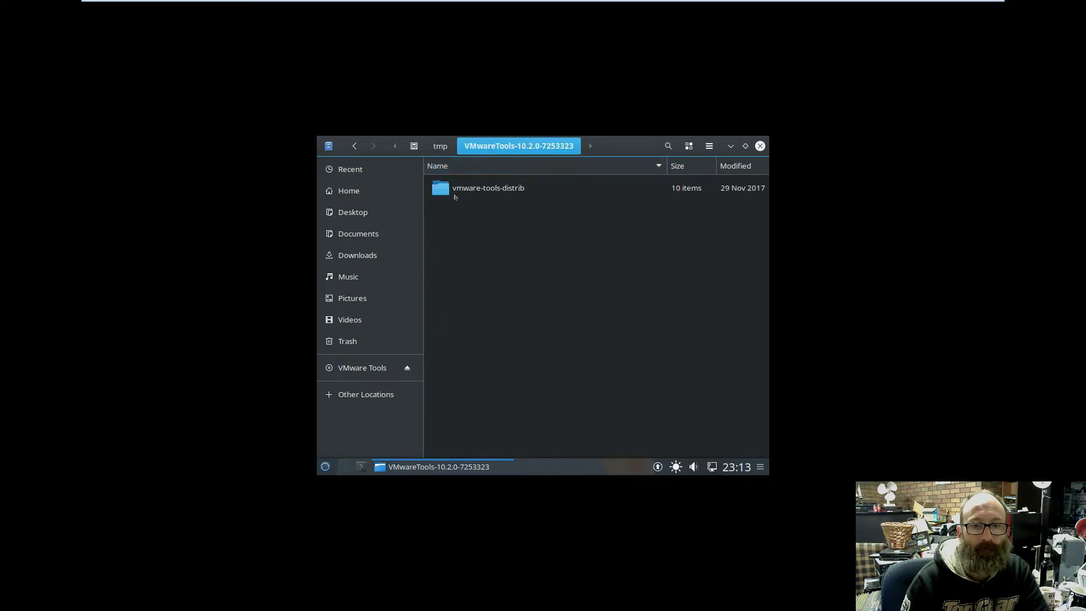
{"action": "left_click", "coordinate": [354, 146]}
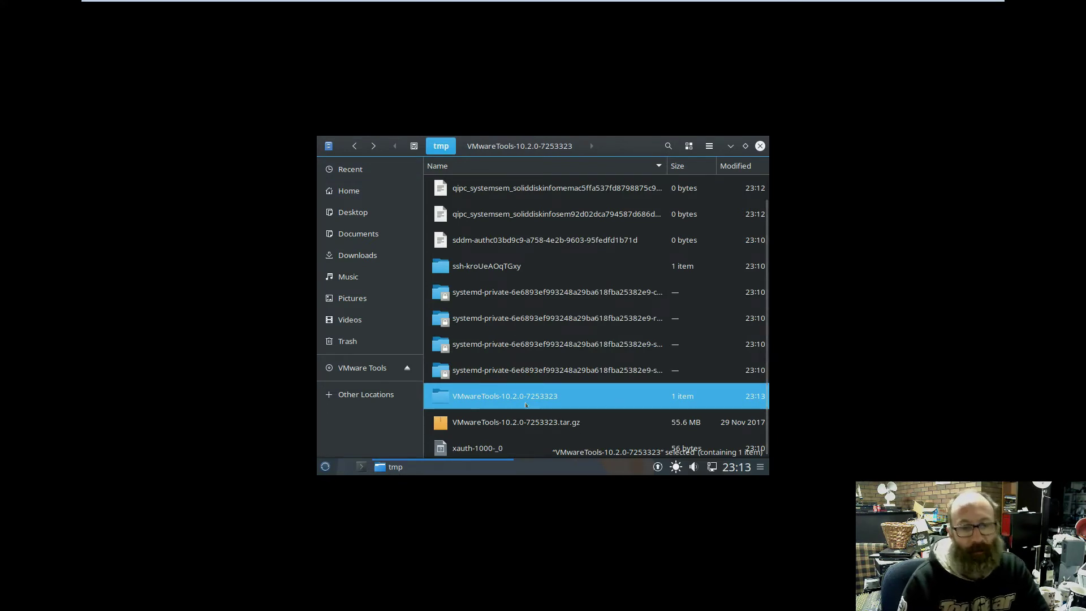
Move the extracted VMwareTools folder to Trash and open the tar.gz with Archive Mounter.
{"action": "right_click", "coordinate": [529, 400]}
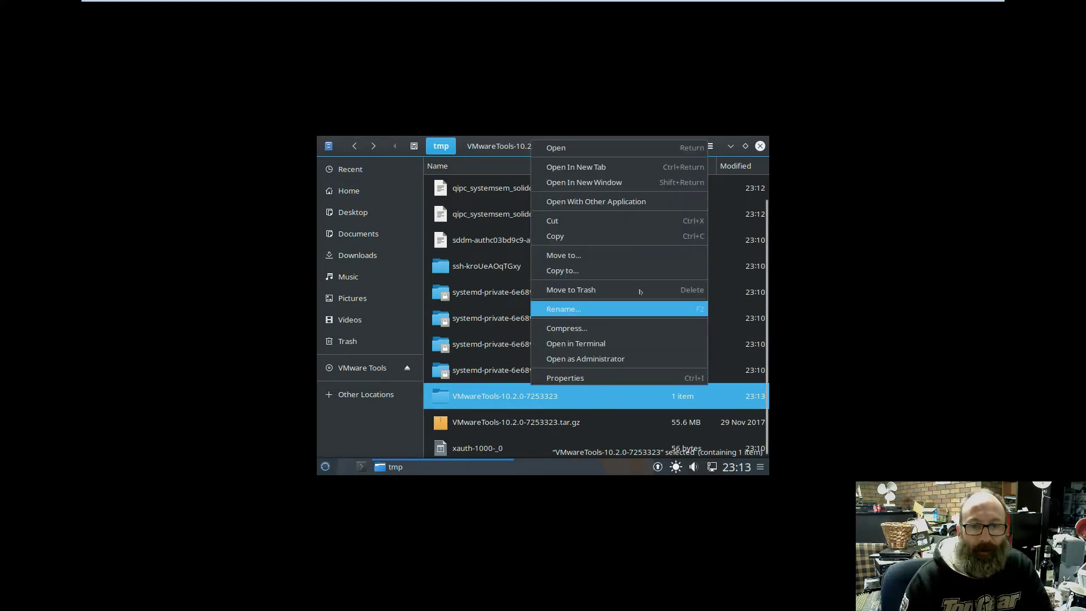
{"action": "left_click", "coordinate": [619, 290]}
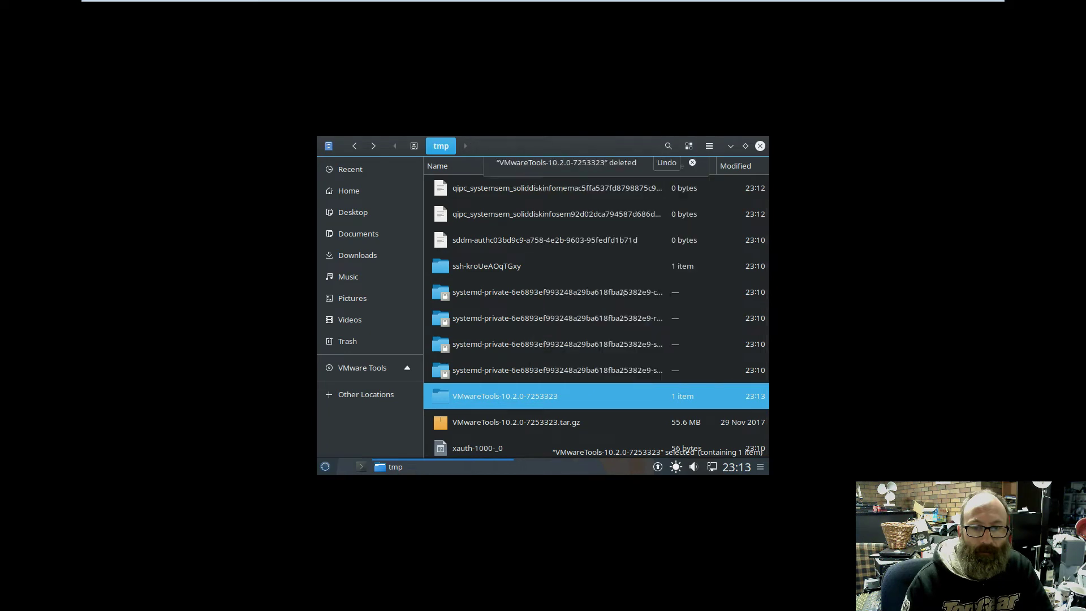
{"action": "right_click", "coordinate": [497, 413]}
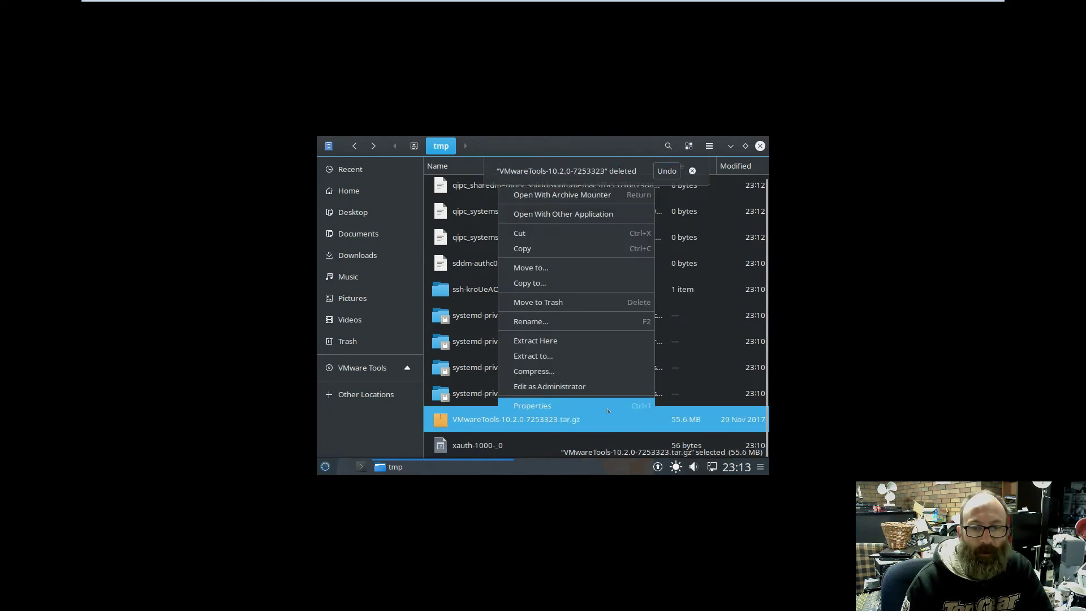
{"action": "left_click", "coordinate": [599, 195]}
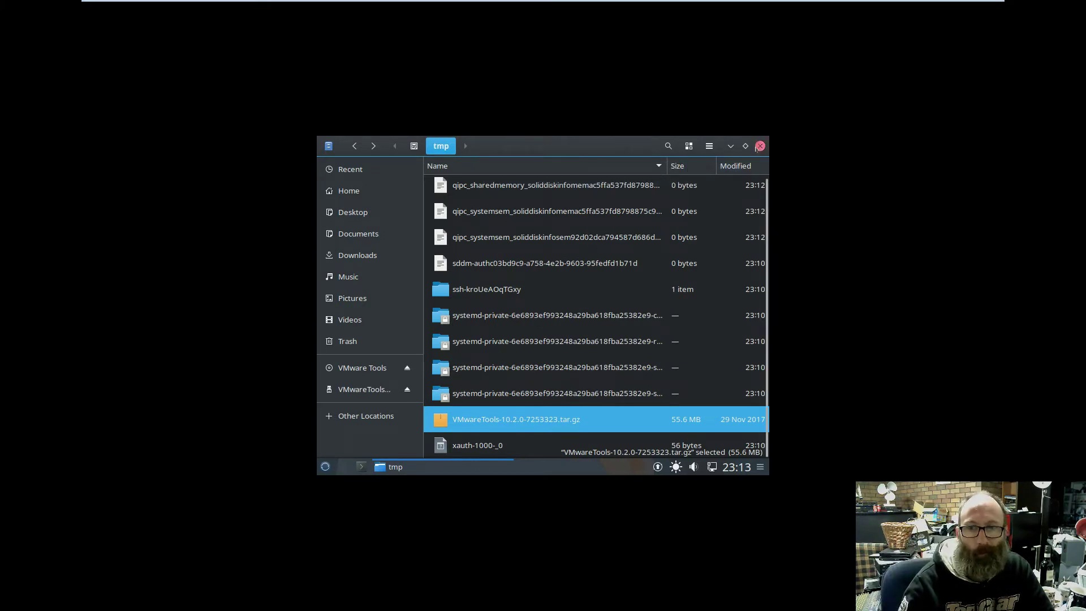
Extract the VMware Tools tar.gz into tmp with Extract Here, then open a Konsole terminal.
{"action": "right_click", "coordinate": [509, 421]}
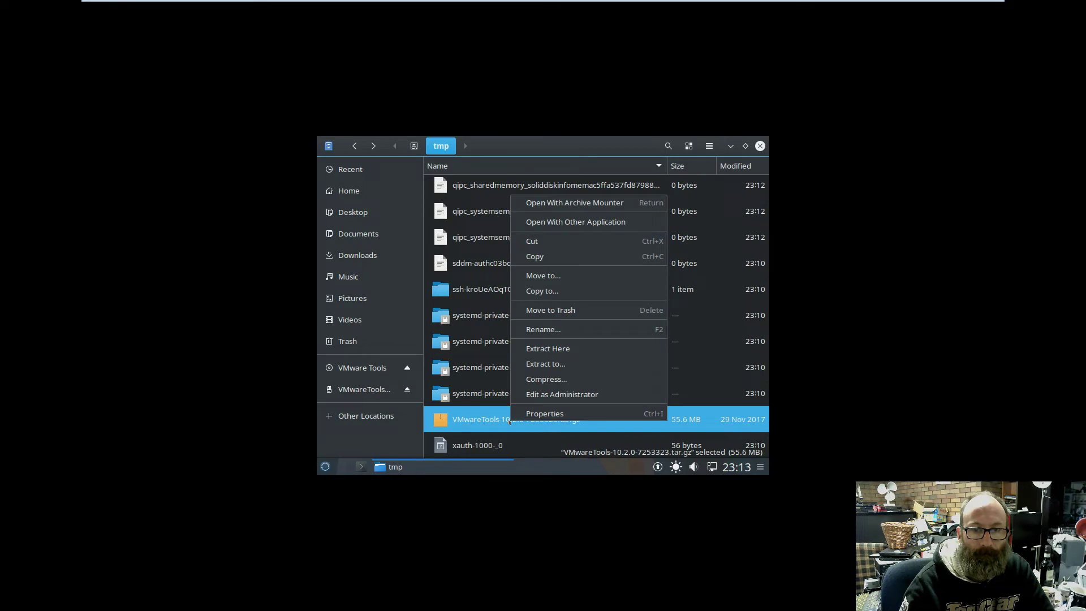
{"action": "left_click", "coordinate": [605, 204]}
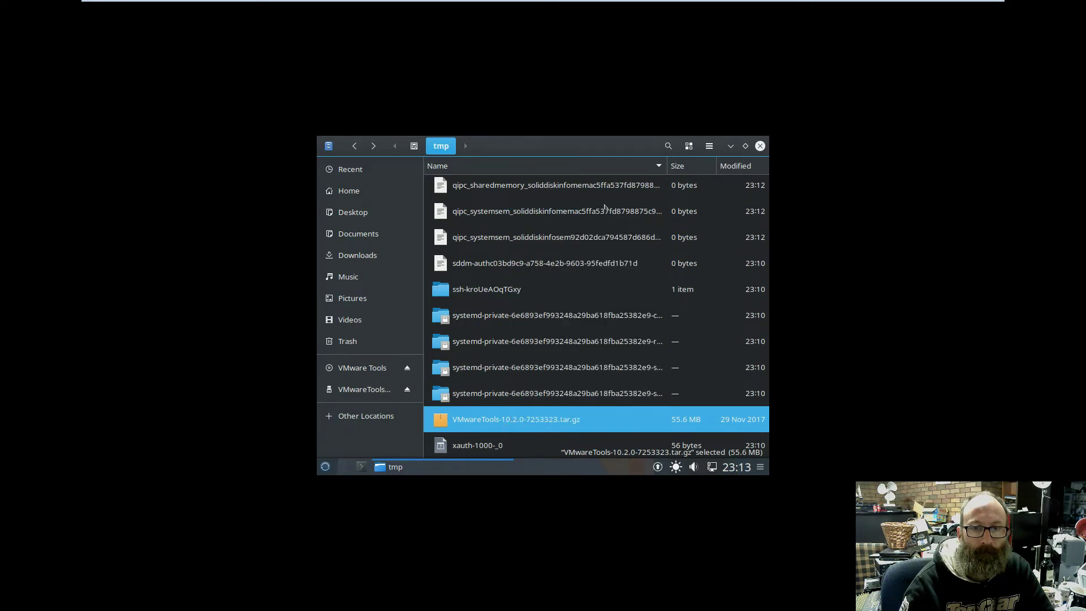
{"action": "left_click", "coordinate": [464, 469]}
{"action": "left_click", "coordinate": [465, 470]}
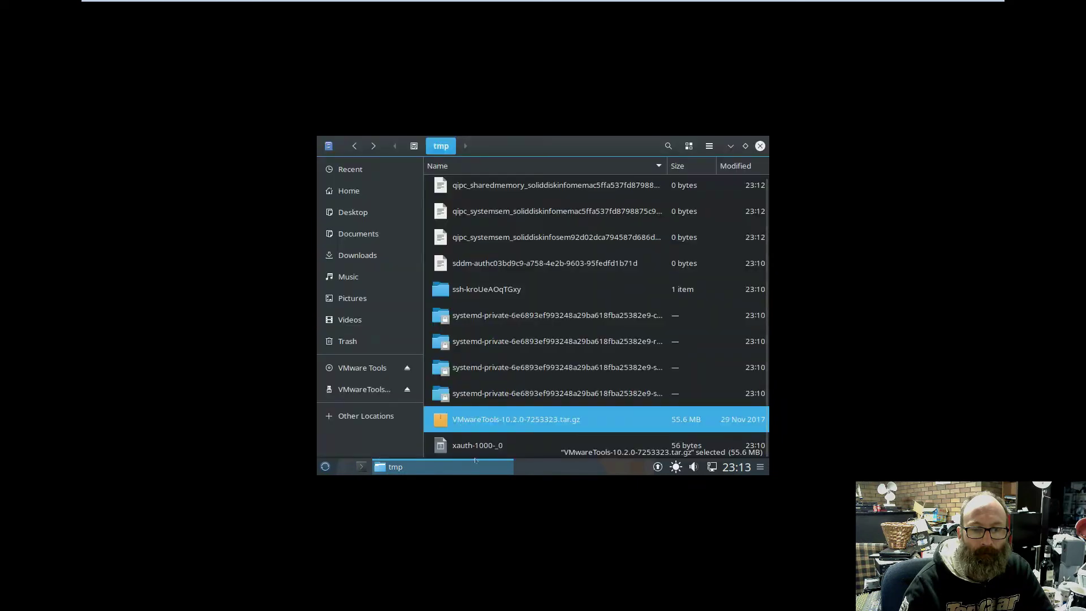
{"action": "right_click", "coordinate": [493, 419]}
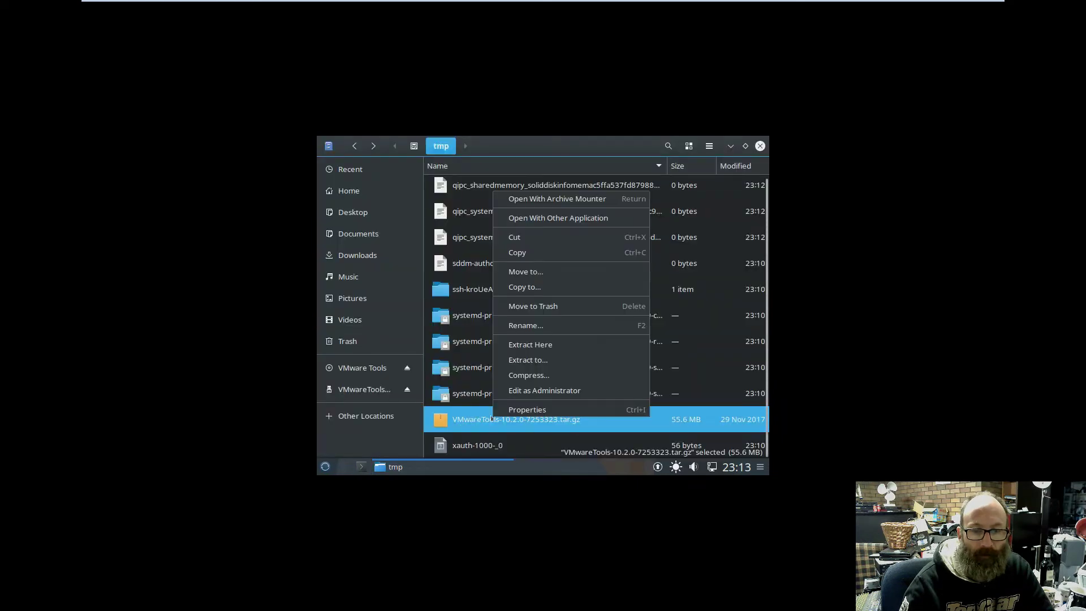
{"action": "left_click", "coordinate": [558, 344]}
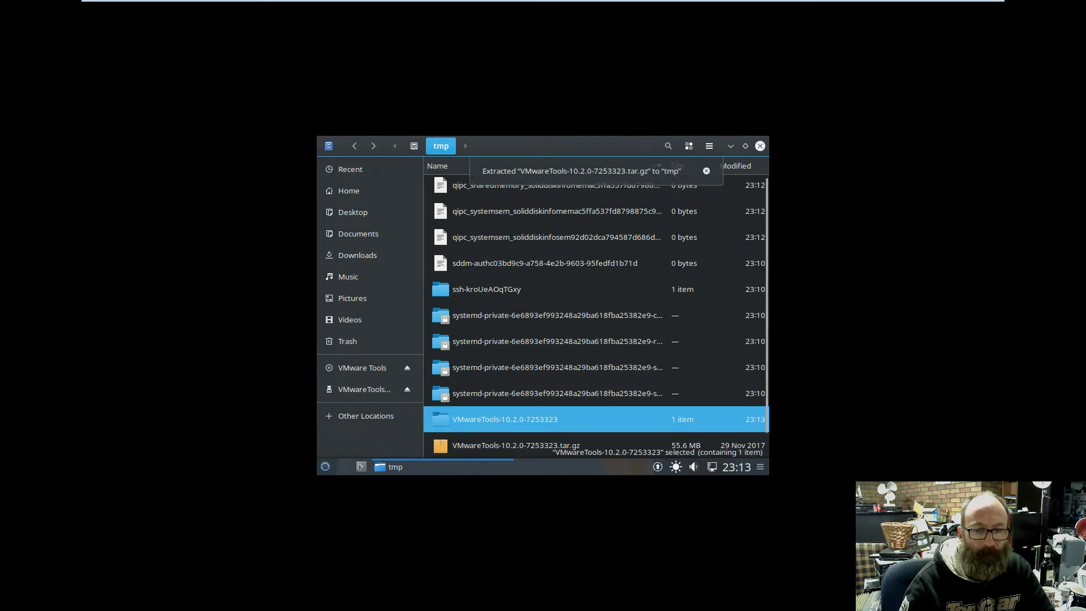
{"action": "left_click", "coordinate": [361, 466]}
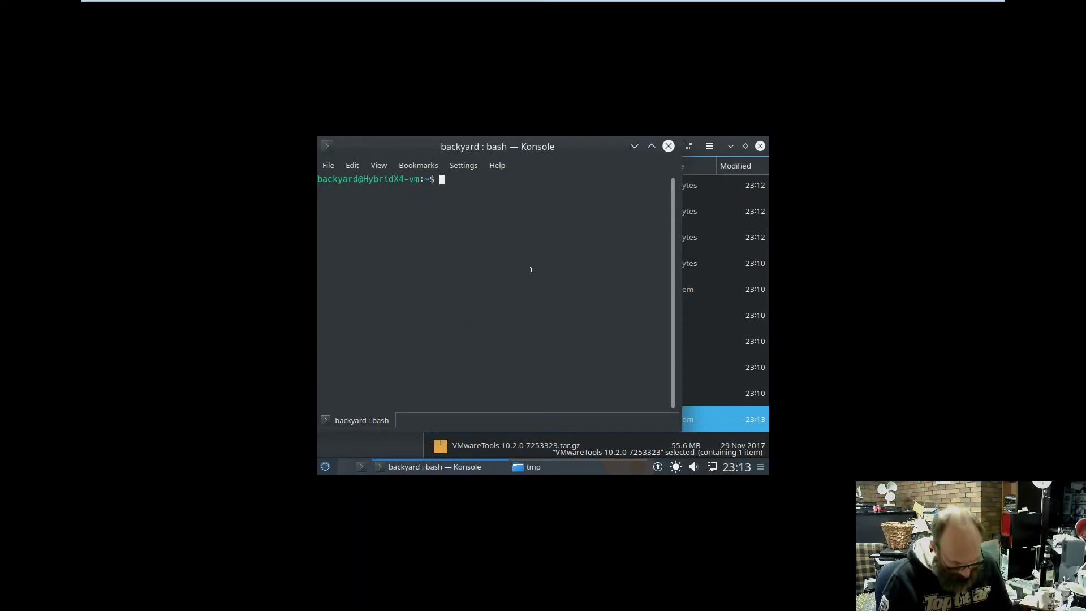
Change the shell into /tmp and list its contents with ls.
{"action": "type", "text": "sudo"}
{"action": "key", "text": "BackSpace"}
{"action": "key", "text": "BackSpace"}
{"action": "key", "text": "BackSpace"}
{"action": "key", "text": "BackSpace"}
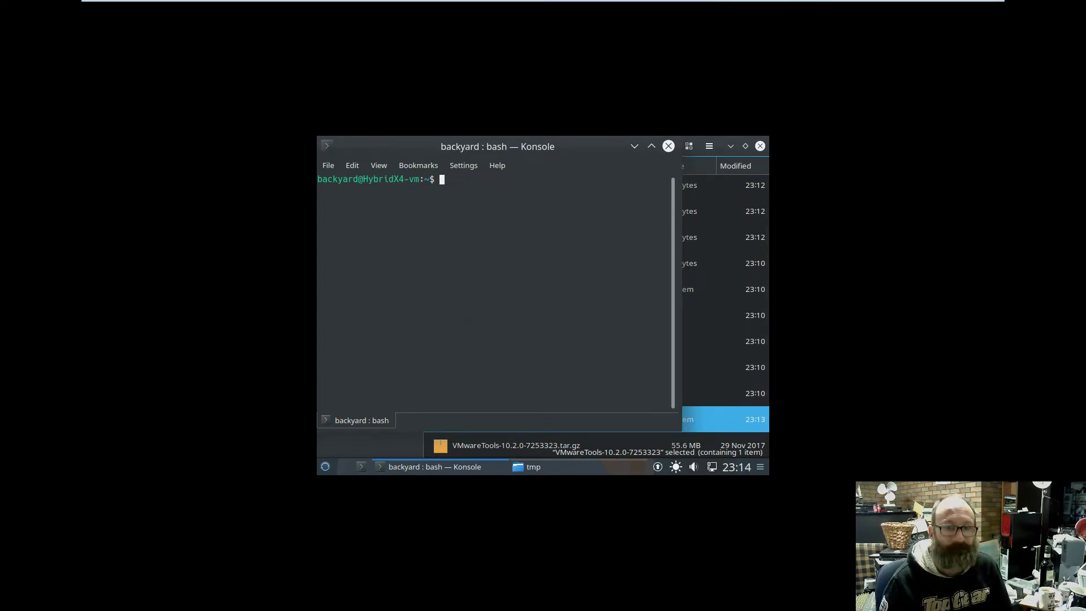
{"action": "type", "text": "cd /tmp"}
{"action": "key", "text": "Return"}
{"action": "type", "text": "ks"}
{"action": "key", "text": "Return"}
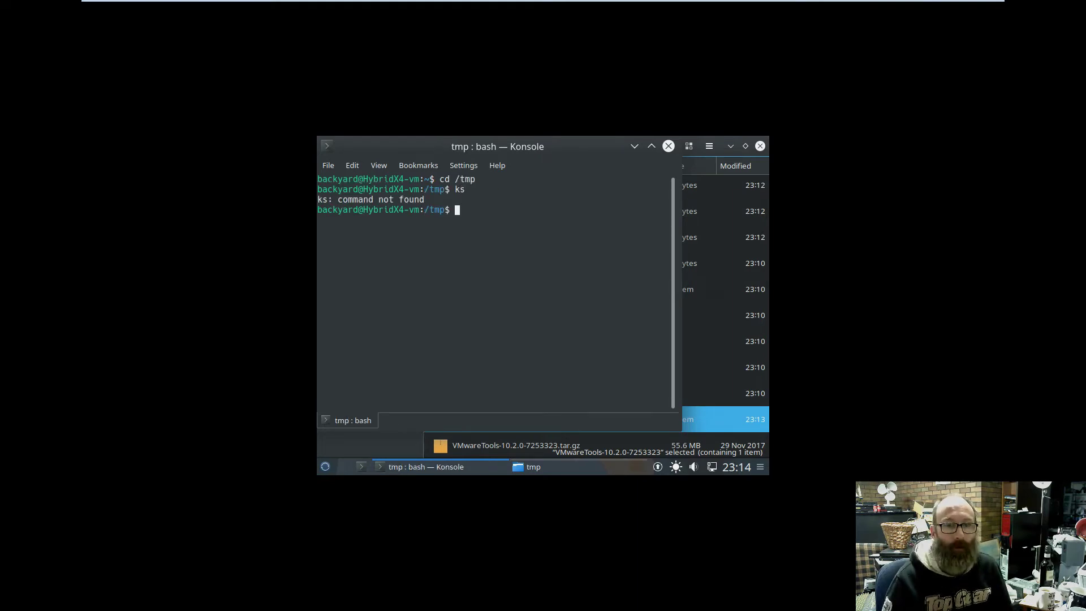
{"action": "type", "text": "ls"}
{"action": "key", "text": "Return"}
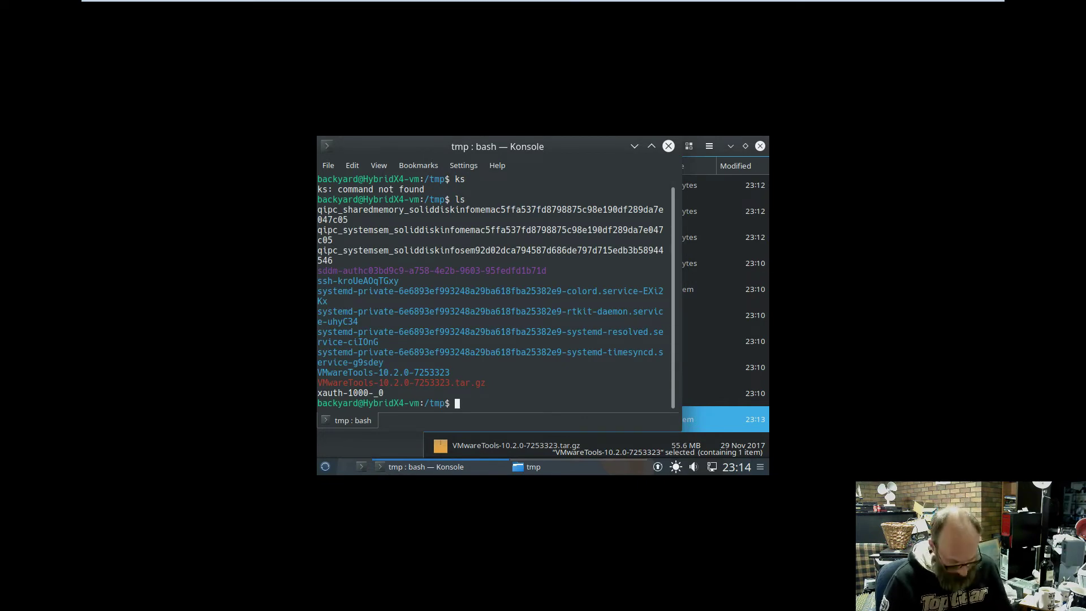
Type the command cd VMwareTools-10.2.0-7253323, fixing typos along the way.
{"action": "type", "text": "cd "}
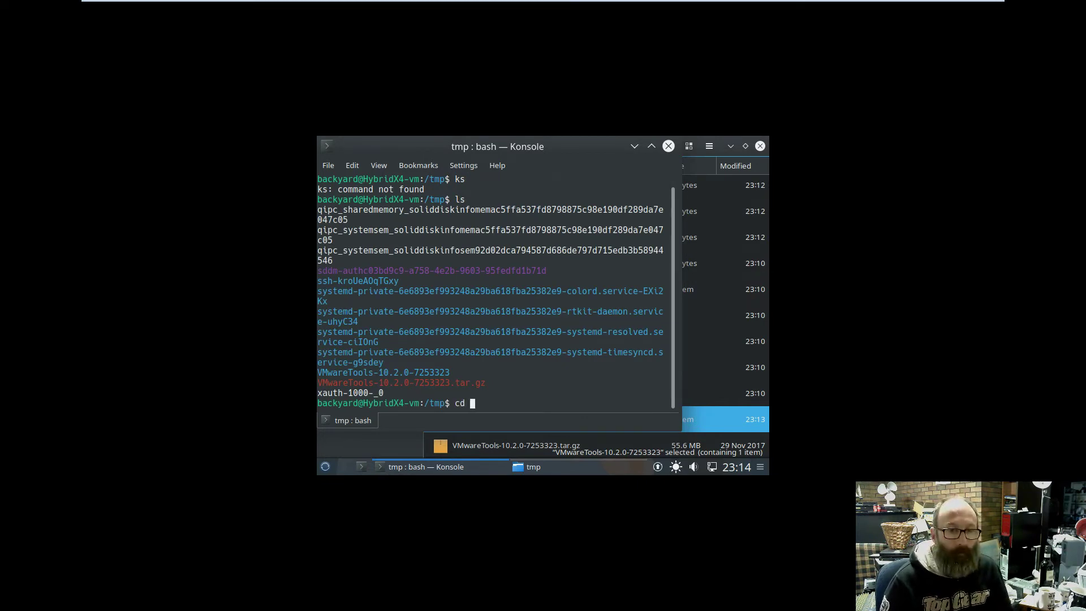
{"action": "type", "text": "VMwar"}
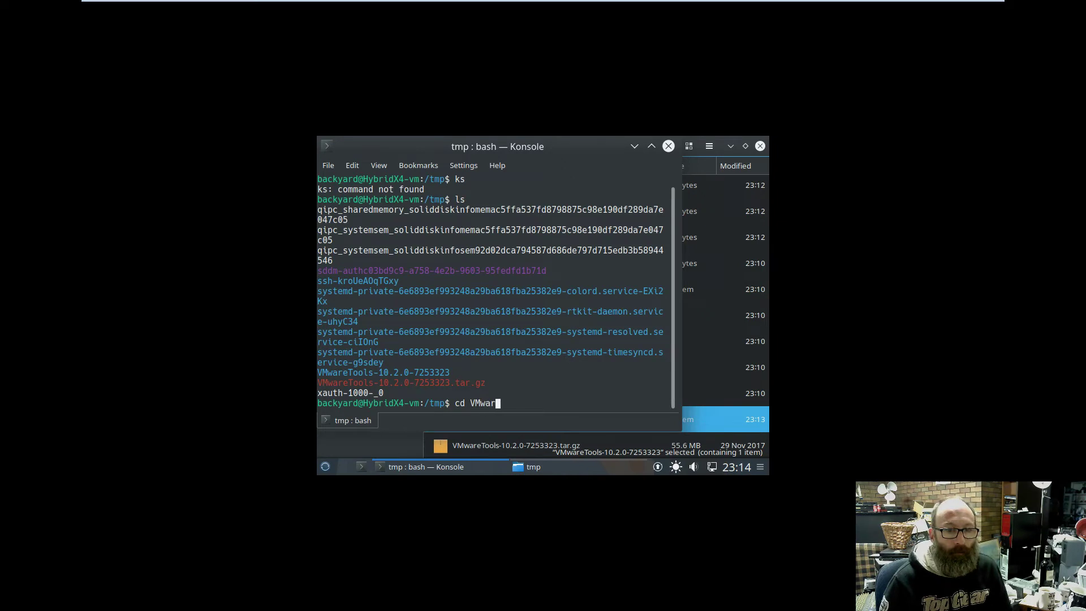
{"action": "type", "text": "eTol"}
{"action": "key", "text": "BackSpace"}
{"action": "key", "text": "BackSpace"}
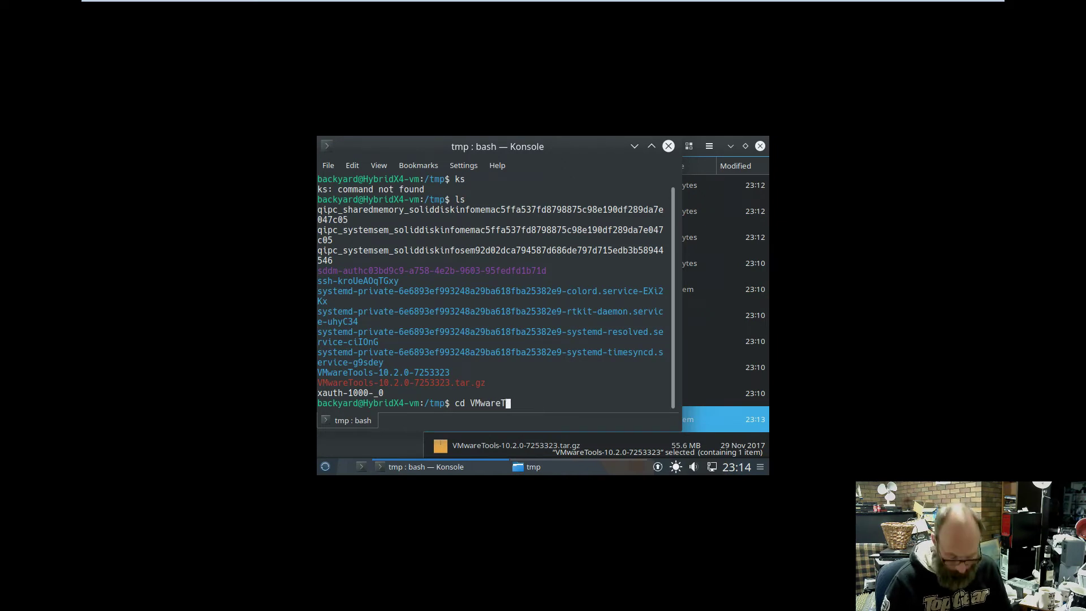
{"action": "type", "text": "ools"}
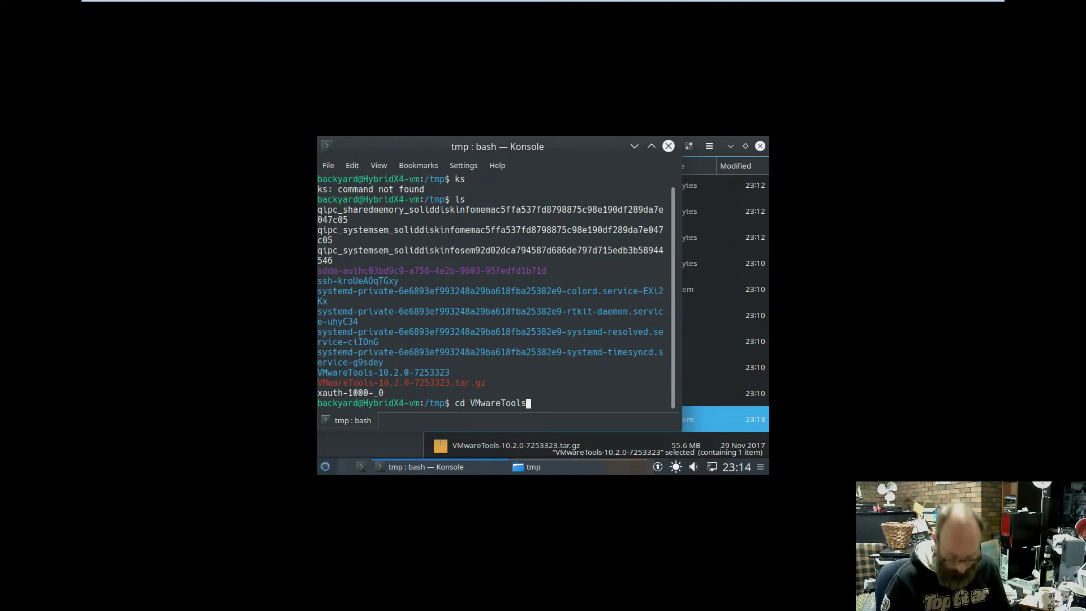
{"action": "type", "text": "-10-"}
{"action": "key", "text": "BackSpace"}
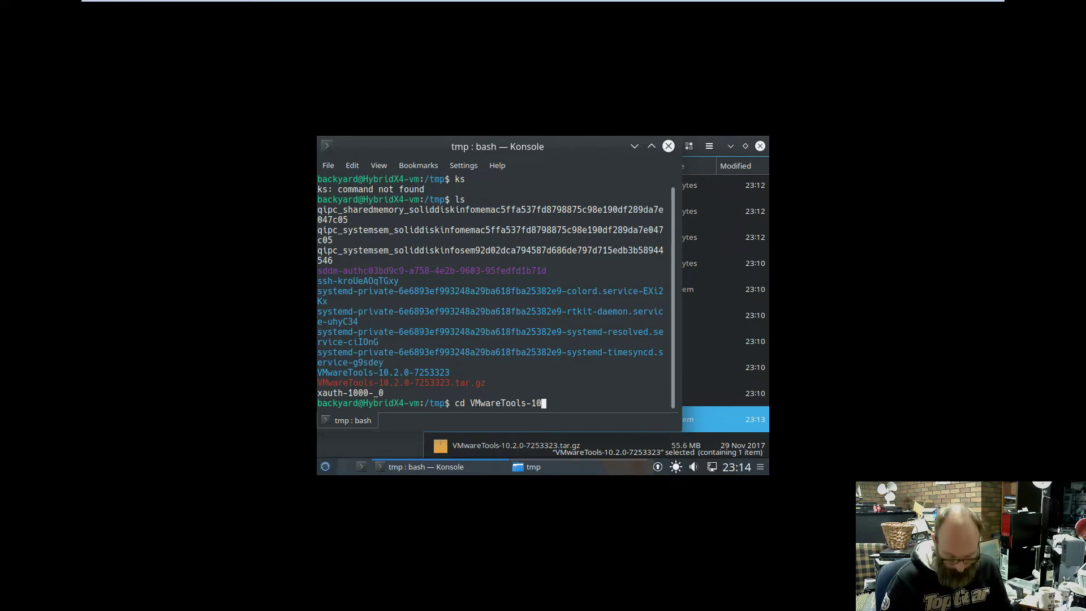
{"action": "type", "text": ".2.0"}
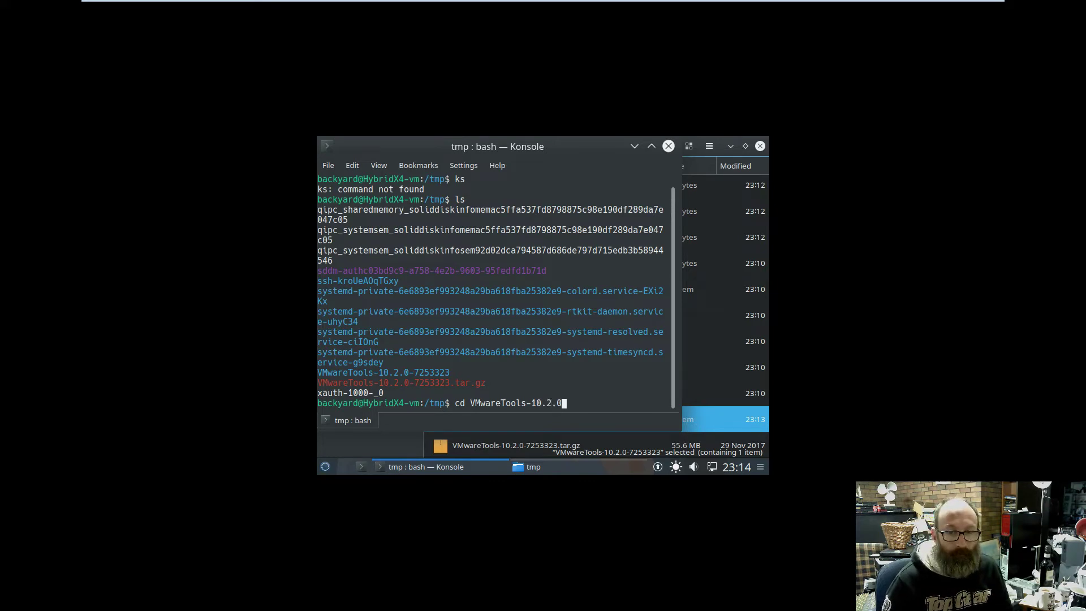
{"action": "type", "text": "-"}
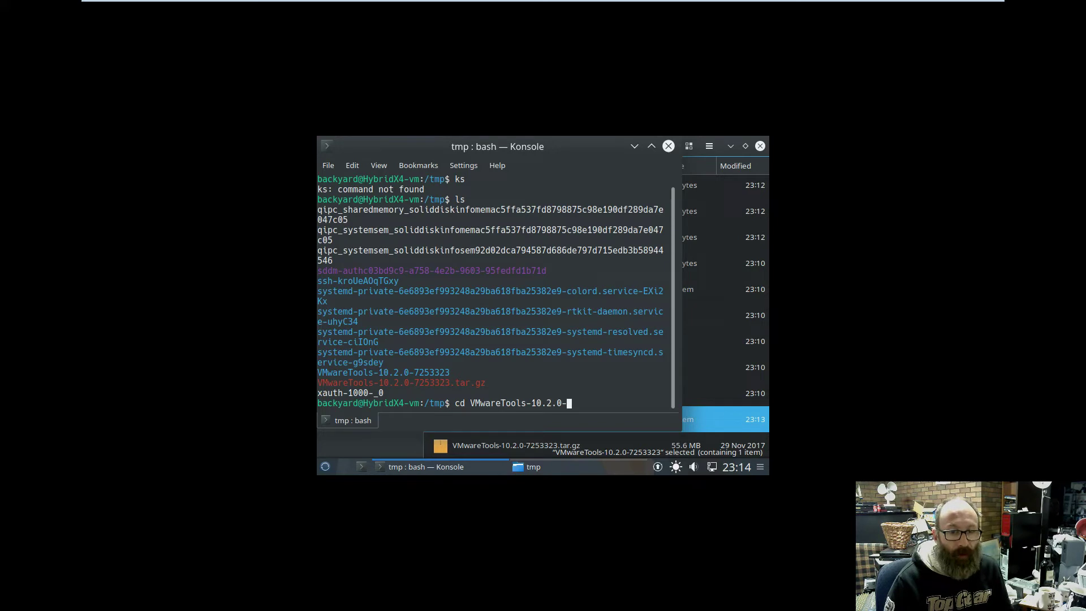
{"action": "type", "text": "725"}
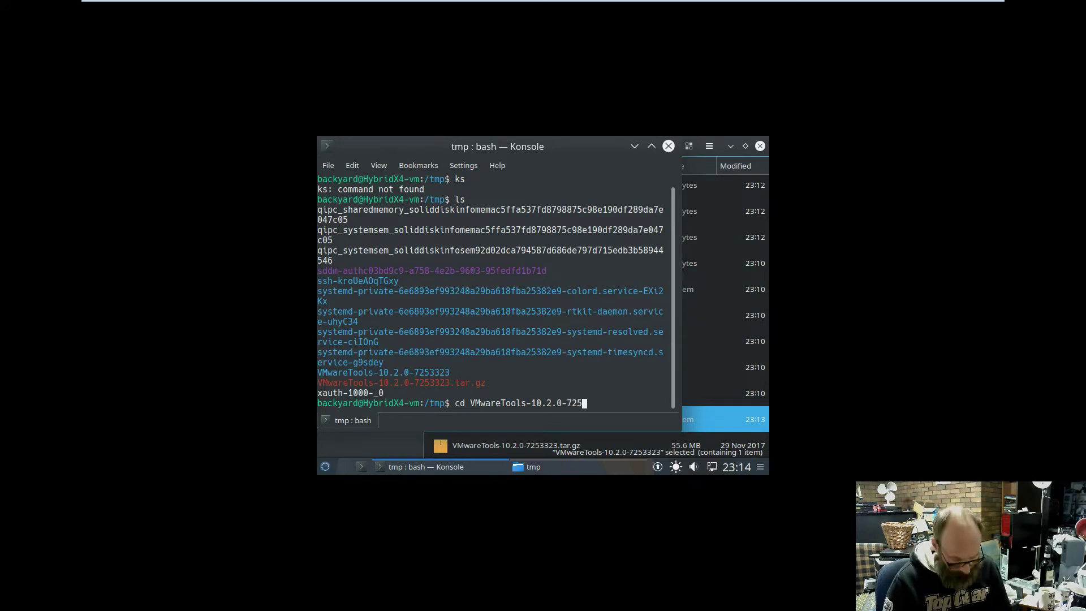
{"action": "type", "text": "3323"}
Enter VMwareTools-10.2.0-7253323/vmware-tools-distrib and launch sudo ./vmware-install.pl.
{"action": "key", "text": "Return"}
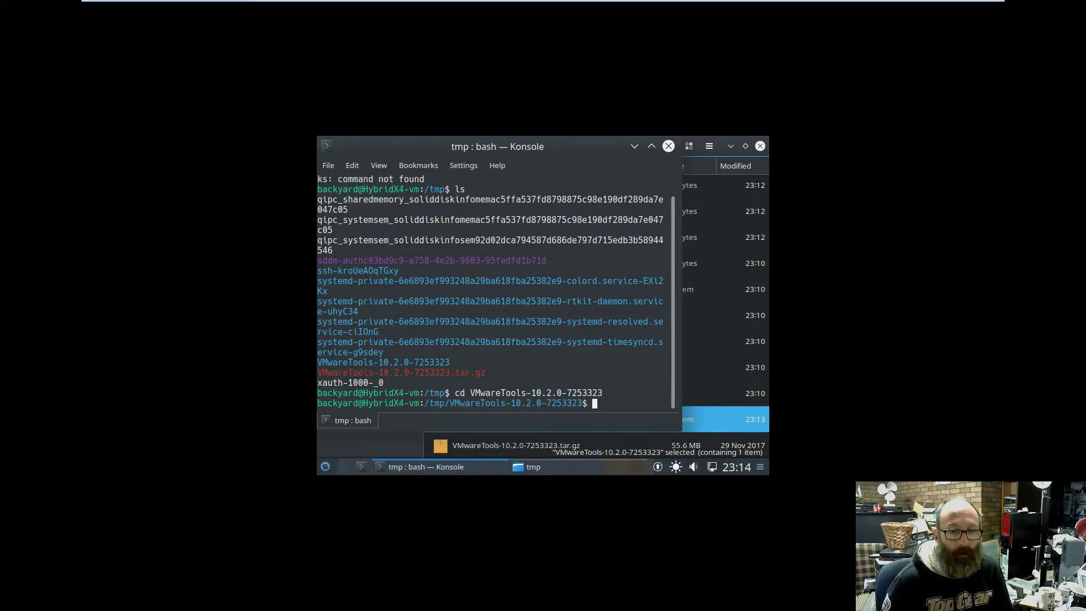
{"action": "type", "text": "cd "}
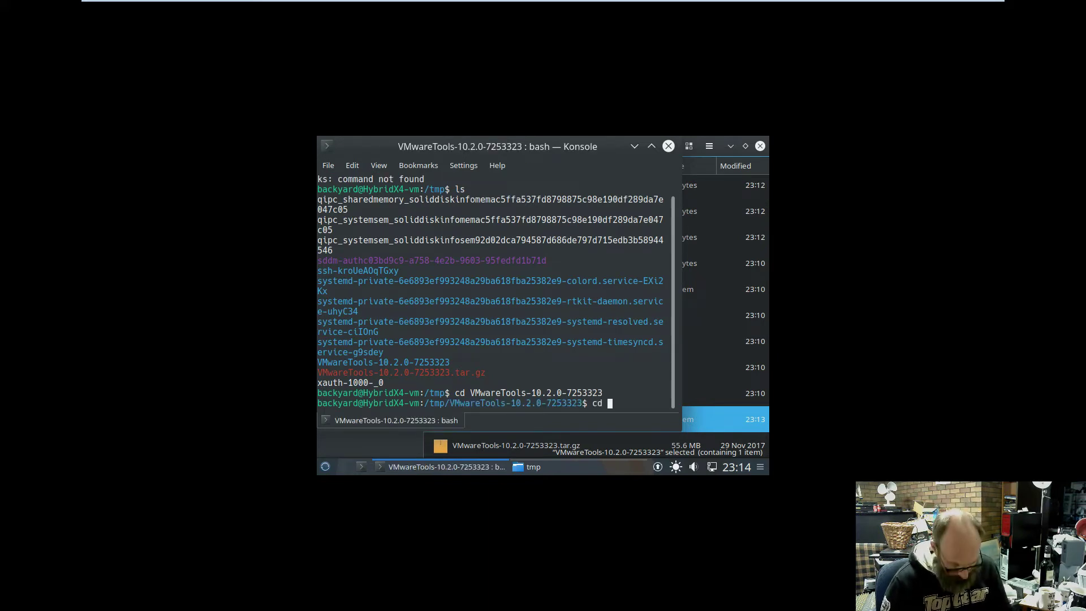
{"action": "type", "text": "vmware-too"}
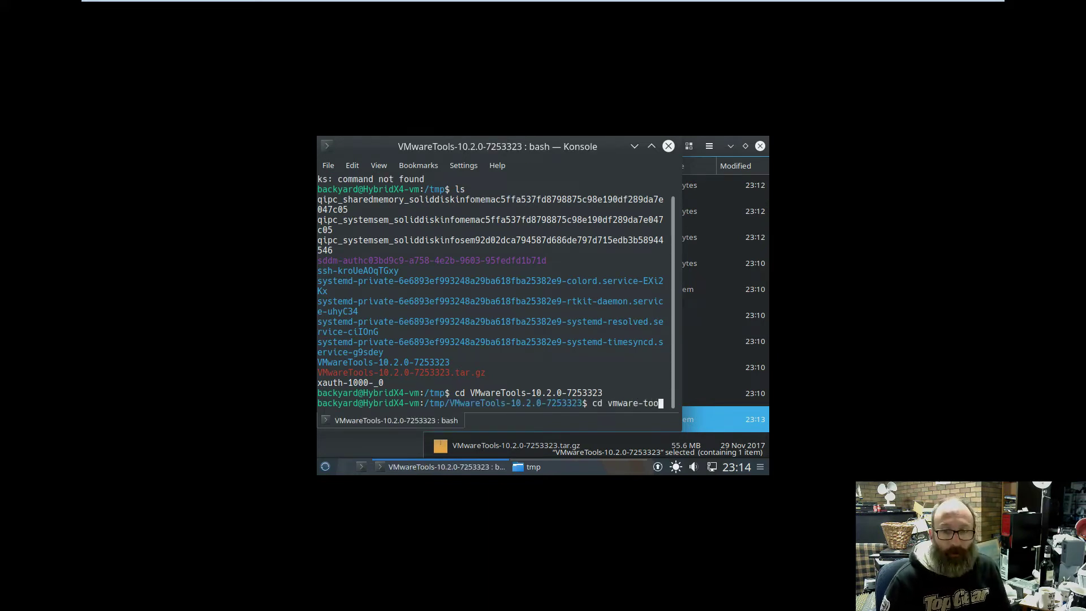
{"action": "type", "text": "ls-distrib"}
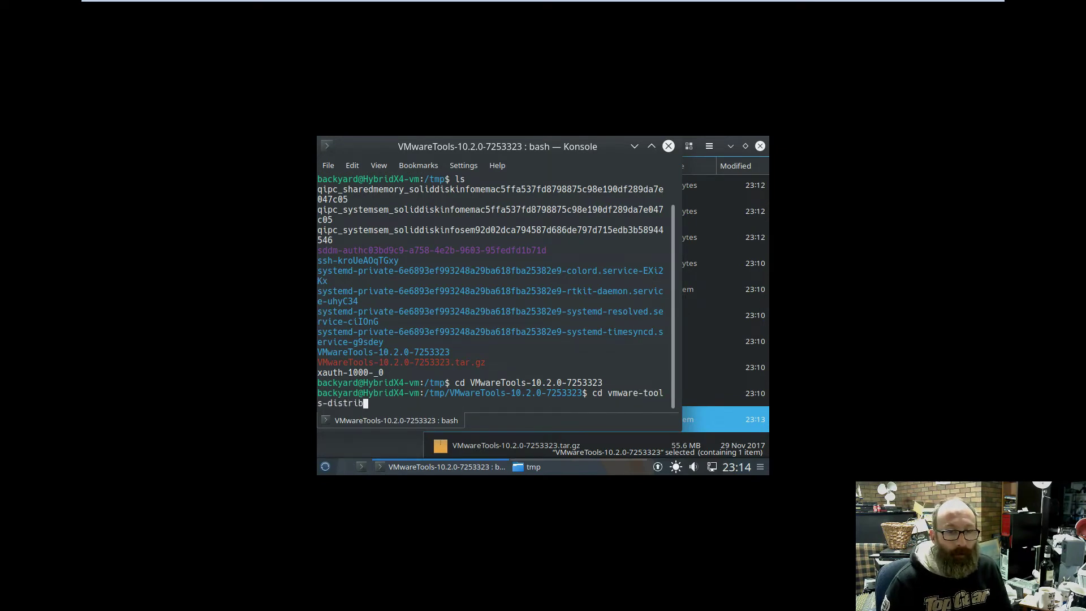
{"action": "key", "text": "Return"}
{"action": "type", "text": "sudo ./"}
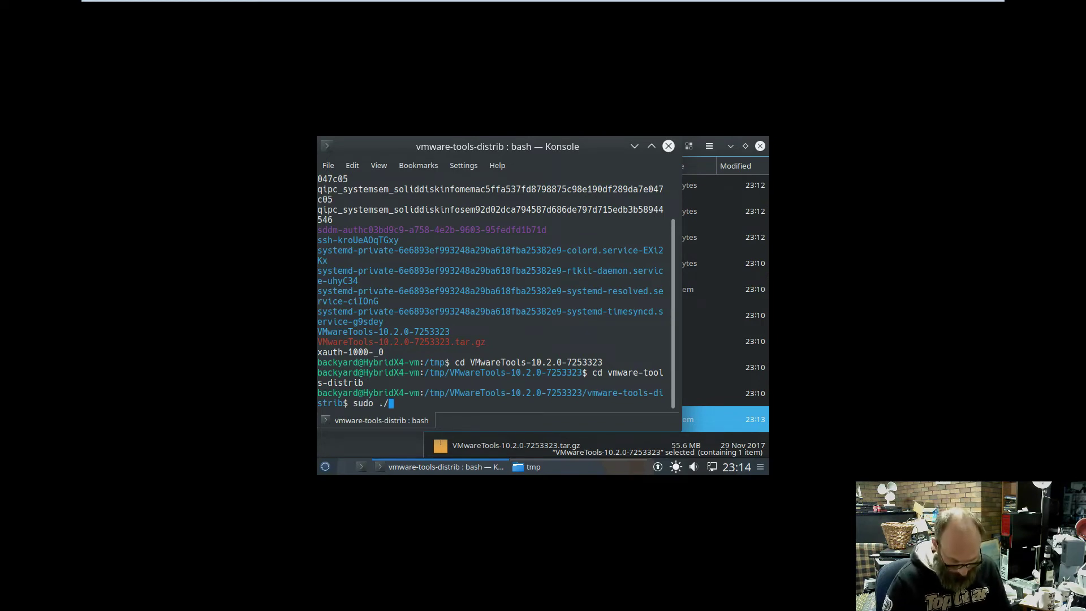
{"action": "type", "text": "vmware"}
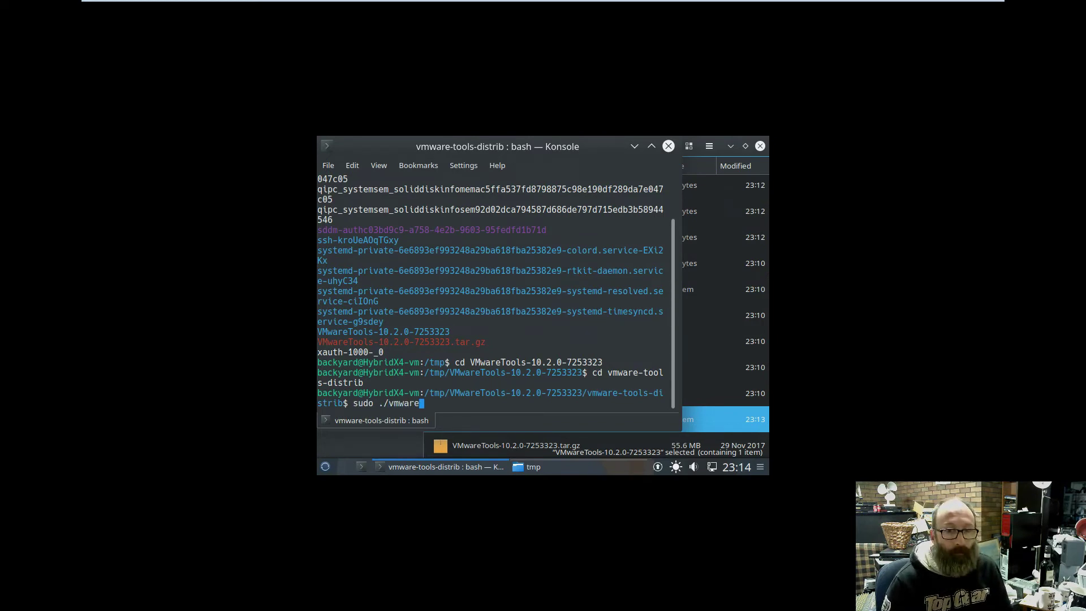
{"action": "type", "text": "-inst"}
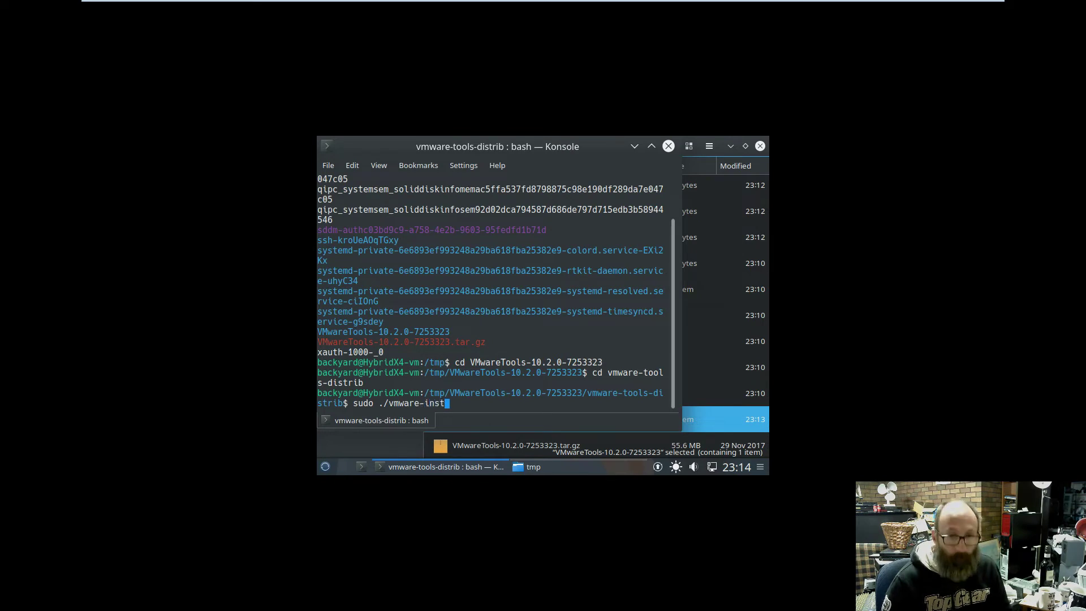
{"action": "type", "text": "all.pl"}
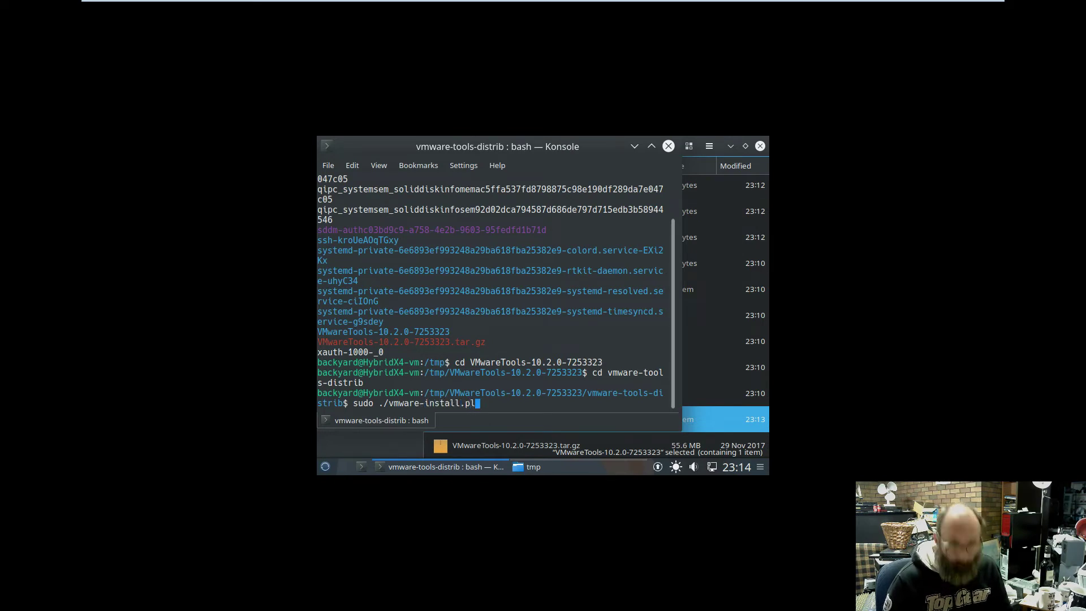
{"action": "key", "text": "Return"}
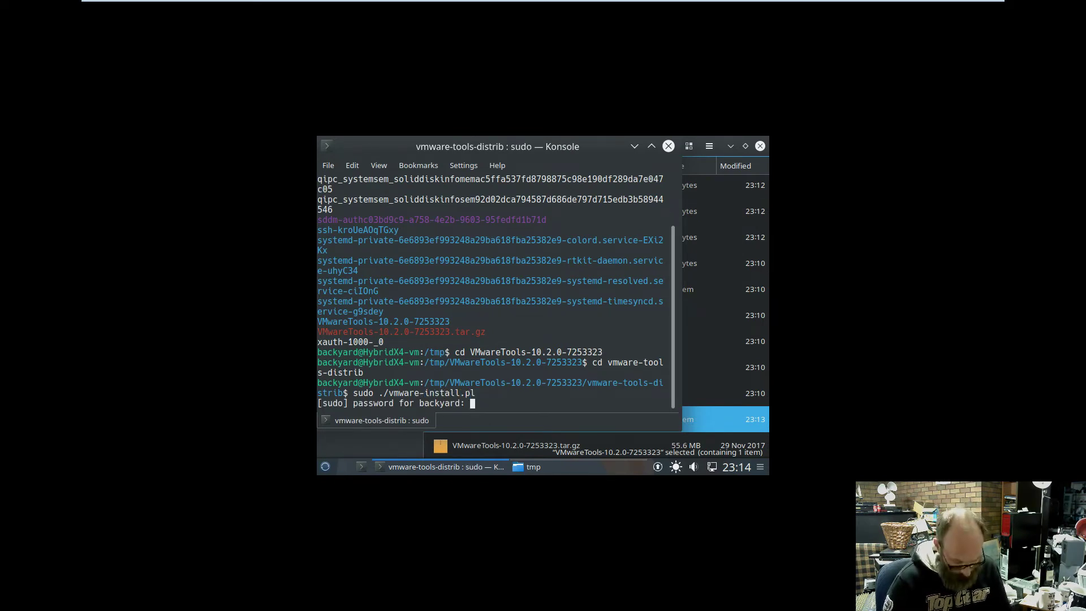
Enter the account password, answer yes, accept default directories and run the configuration.
{"action": "key", "text": "Return"}
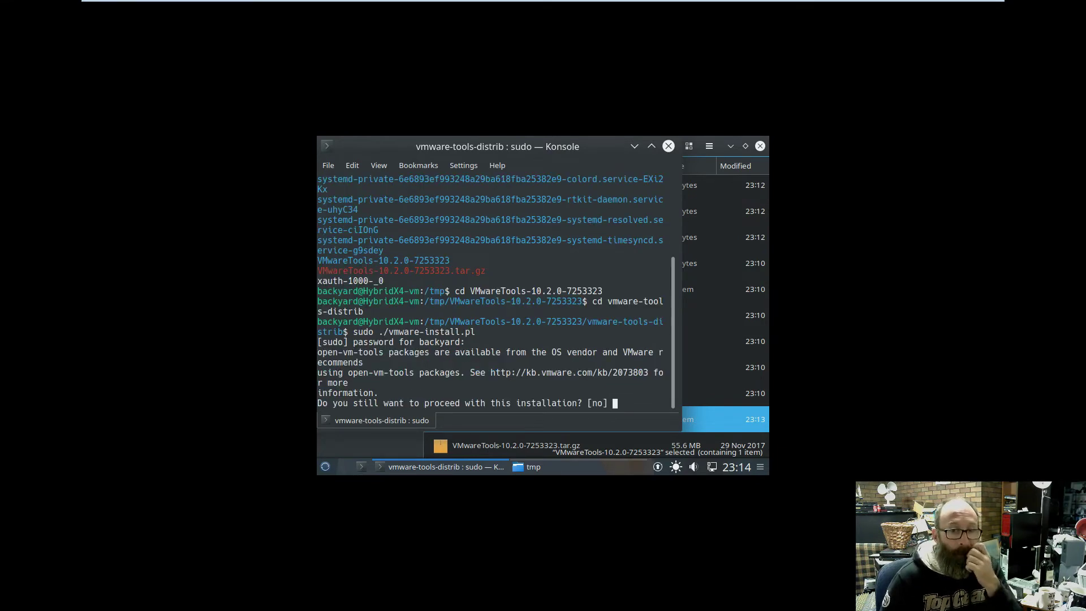
{"action": "type", "text": "yes"}
{"action": "key", "text": "Return"}
{"action": "key", "text": "Return"}
{"action": "key", "text": "Return"}
{"action": "key", "text": "Return"}
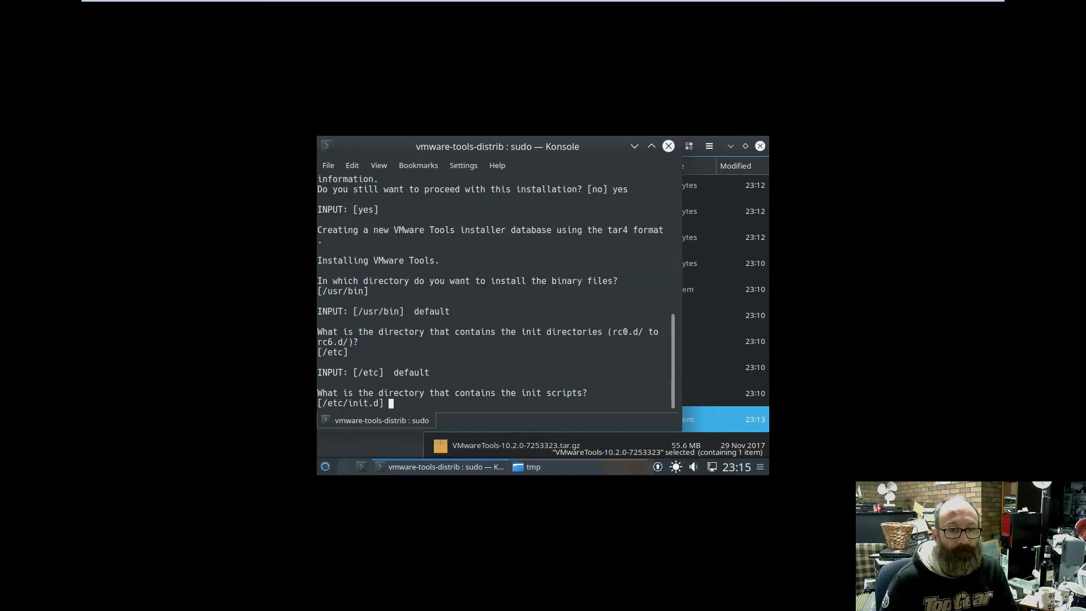
{"action": "key", "text": "Return"}
{"action": "key", "text": "Return"}
{"action": "key", "text": "Return"}
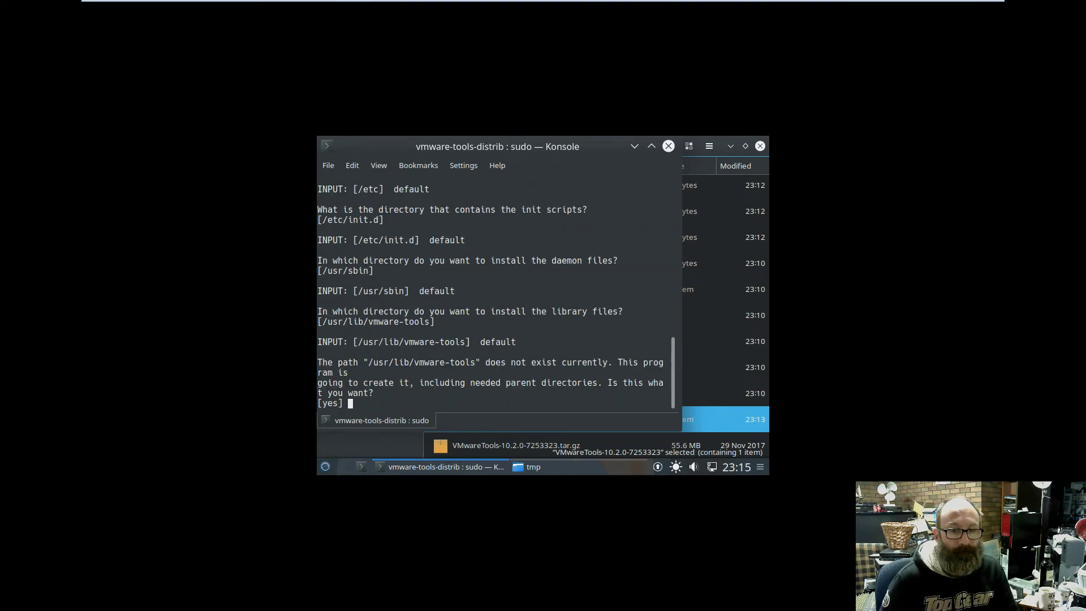
{"action": "key", "text": "Return"}
{"action": "key", "text": "Return"}
{"action": "key", "text": "Return"}
{"action": "key", "text": "Return"}
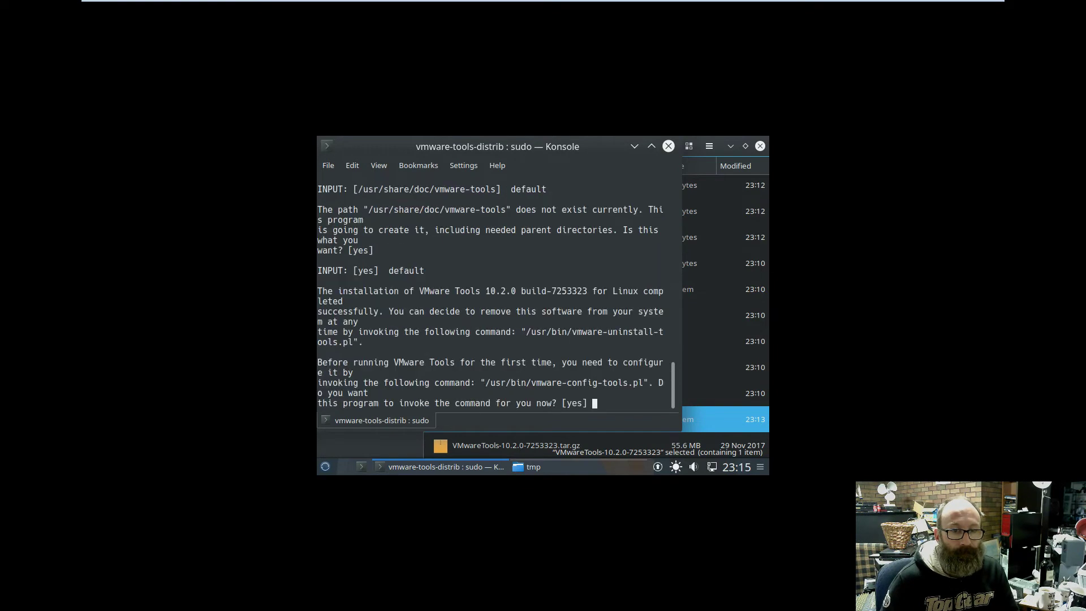
{"action": "key", "text": "Return"}
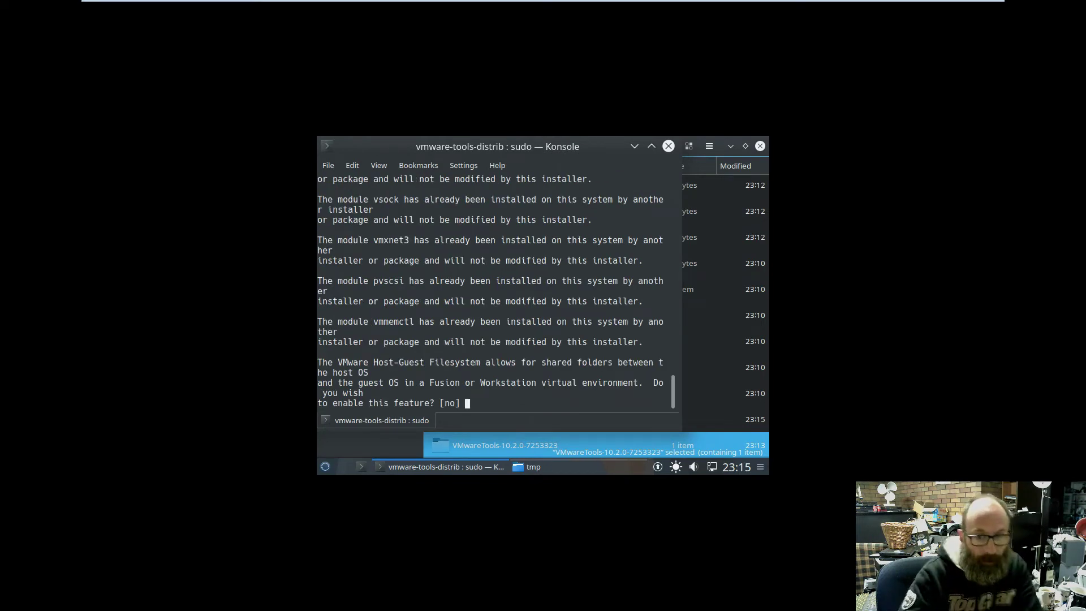
Answer yes to enable shared folders and host-guest drag-and-drop.
{"action": "type", "text": "yes"}
{"action": "key", "text": "Return"}
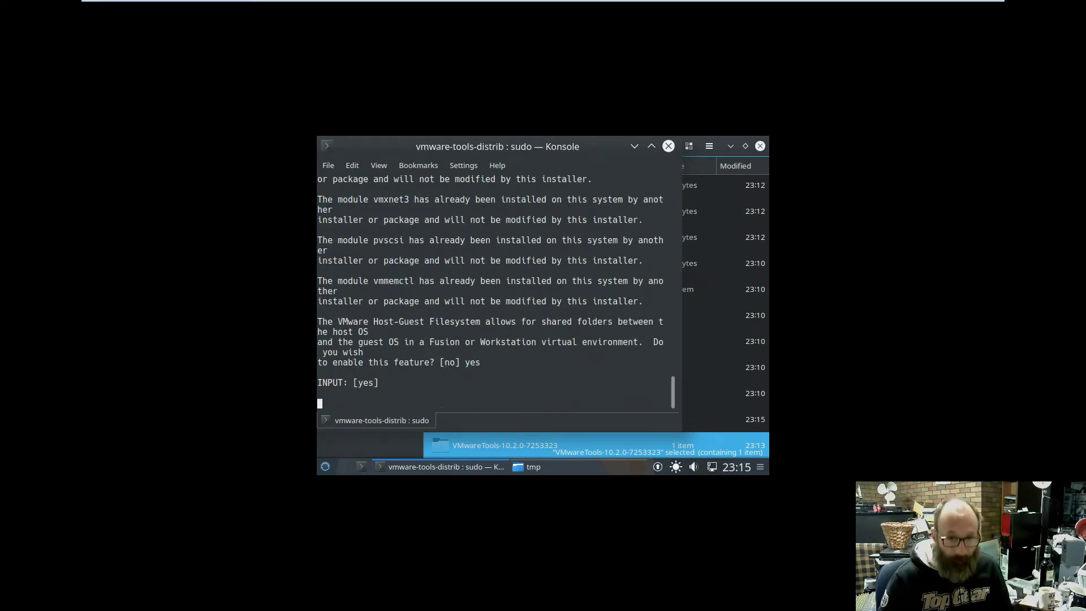
{"action": "type", "text": "yes"}
{"action": "key", "text": "Return"}
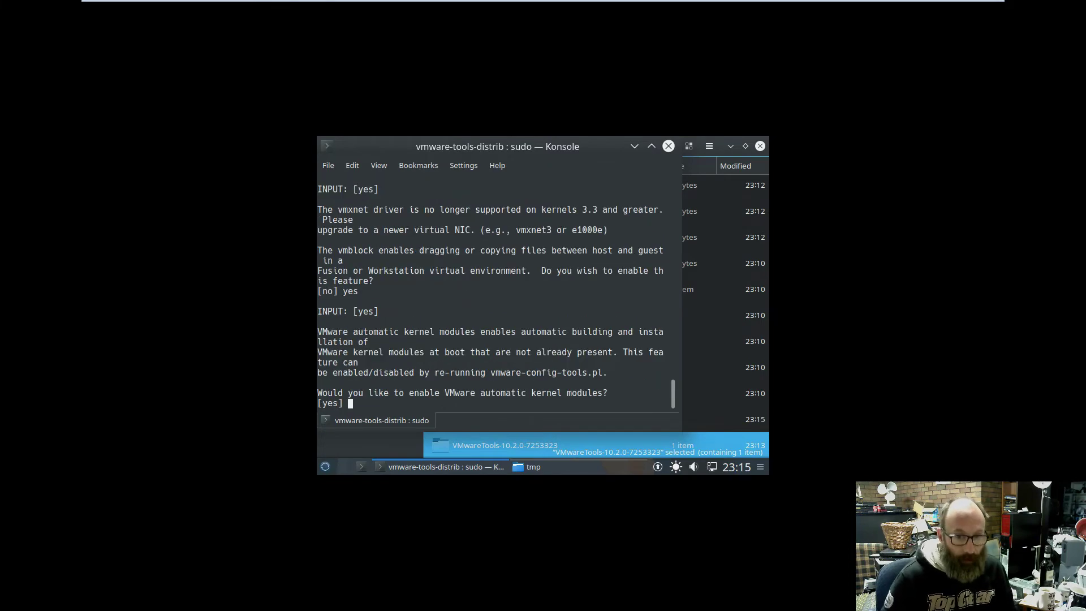
Accept automatic kernel modules so vmware-config-tools completes and ejects the Tools CD.
{"action": "key", "text": "Return"}
{"action": "key", "text": "Return"}
{"action": "key", "text": "Return"}
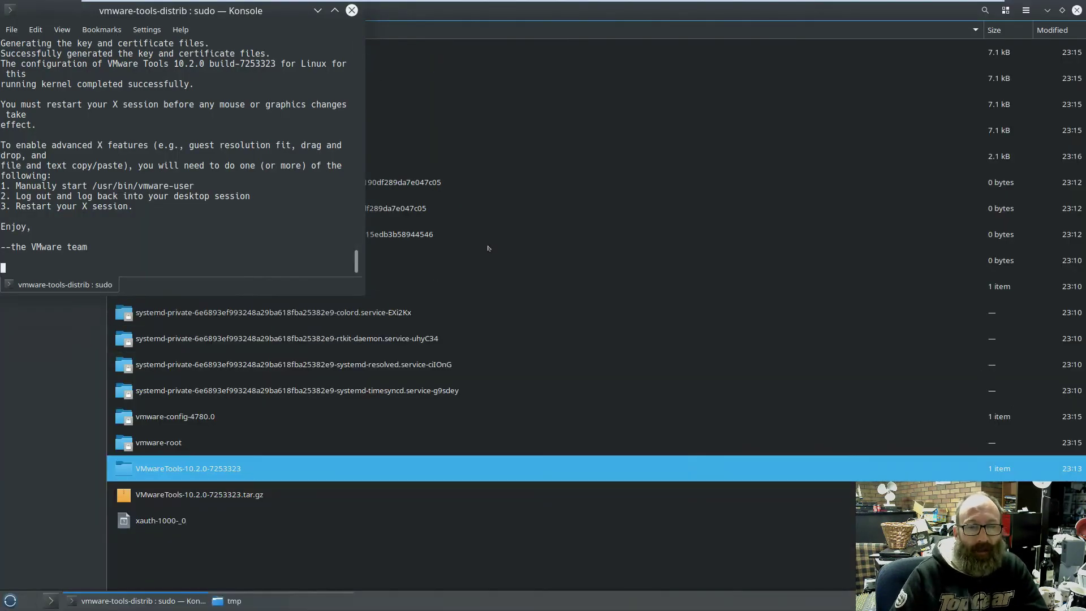
Close the Konsole and Dolphin windows to reveal the desktop.
{"action": "left_click", "coordinate": [353, 11]}
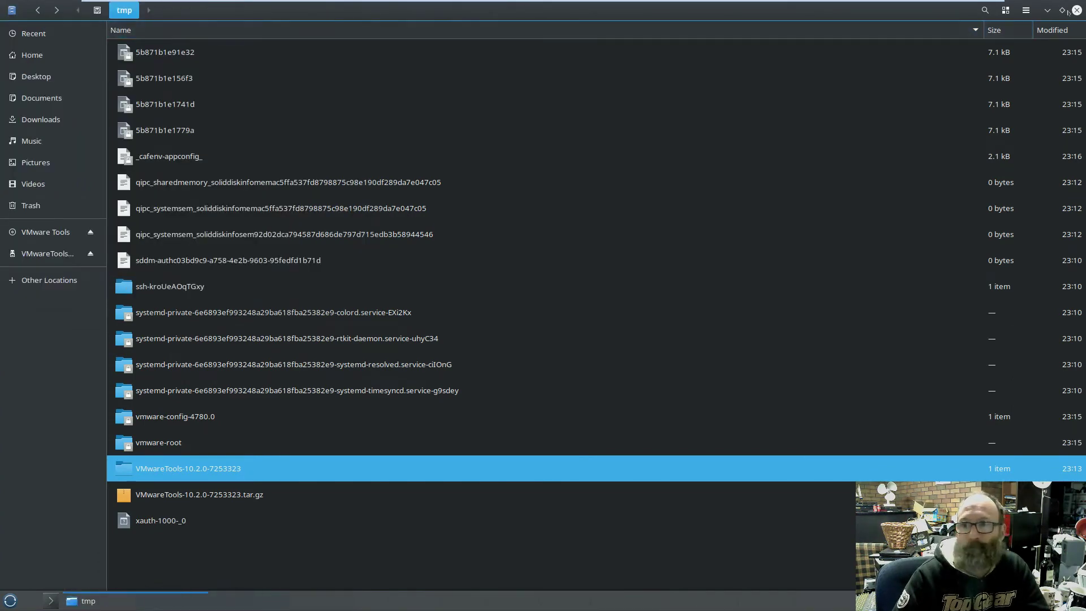
{"action": "left_click", "coordinate": [1077, 10]}
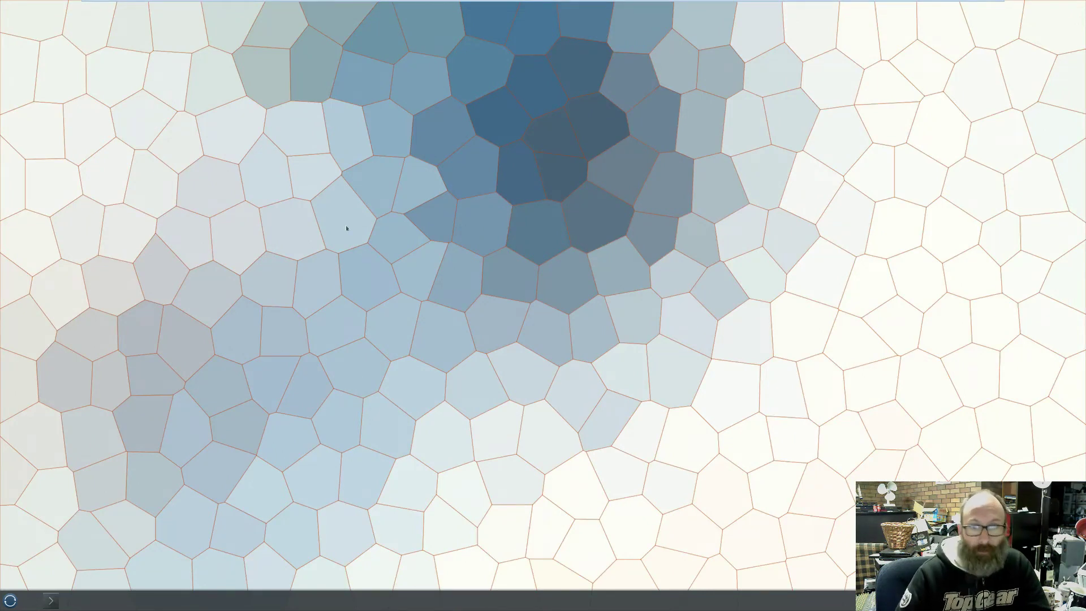
{"action": "left_click", "coordinate": [10, 601]}
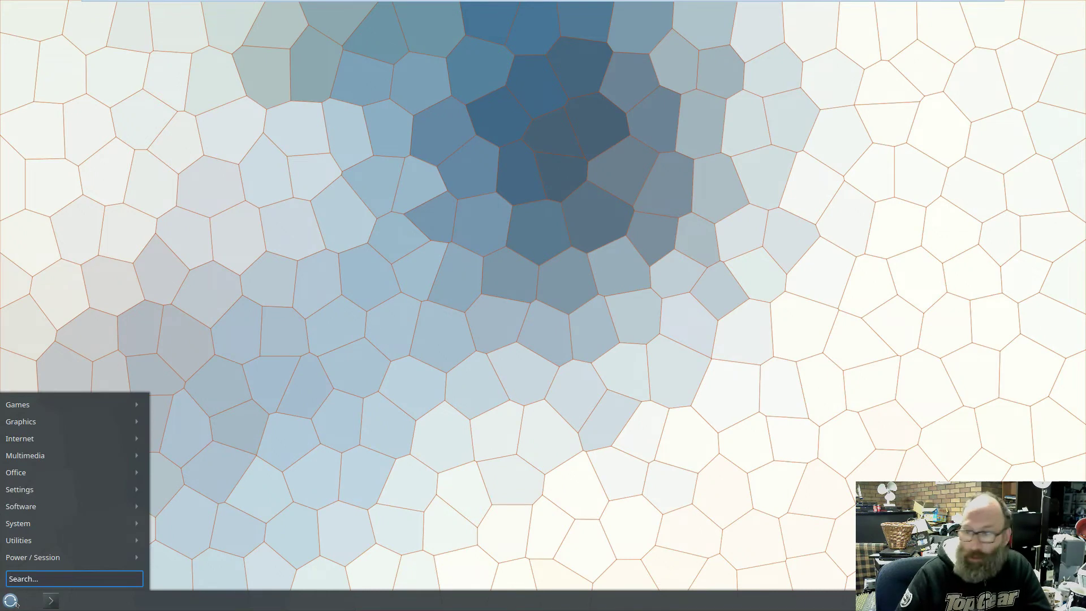
Switch to the next wallpaper image and open the desktop wallpaper settings.
{"action": "right_click", "coordinate": [364, 207]}
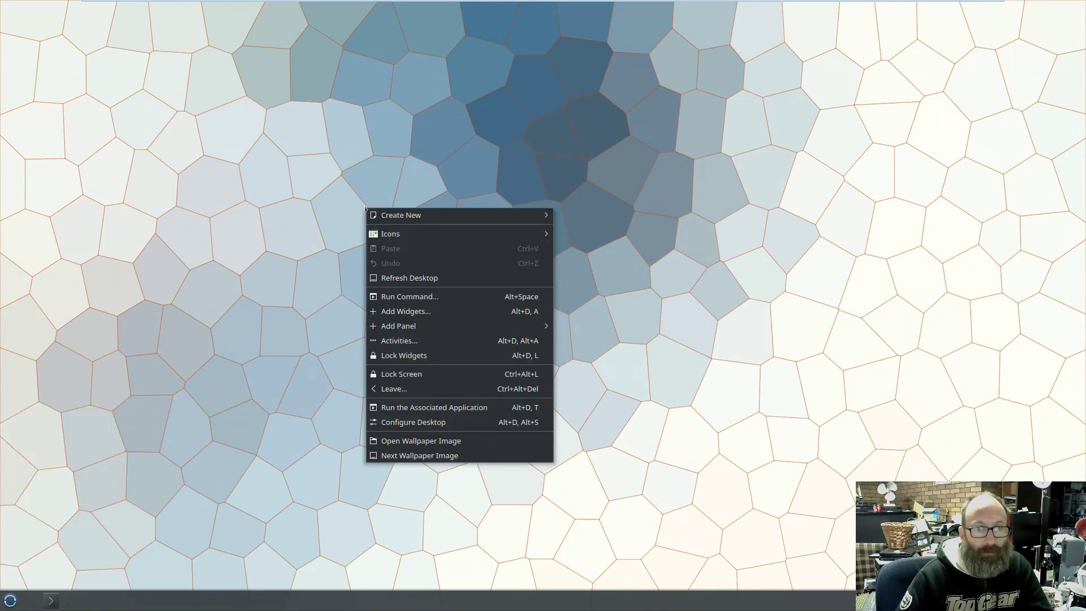
{"action": "left_click", "coordinate": [395, 457]}
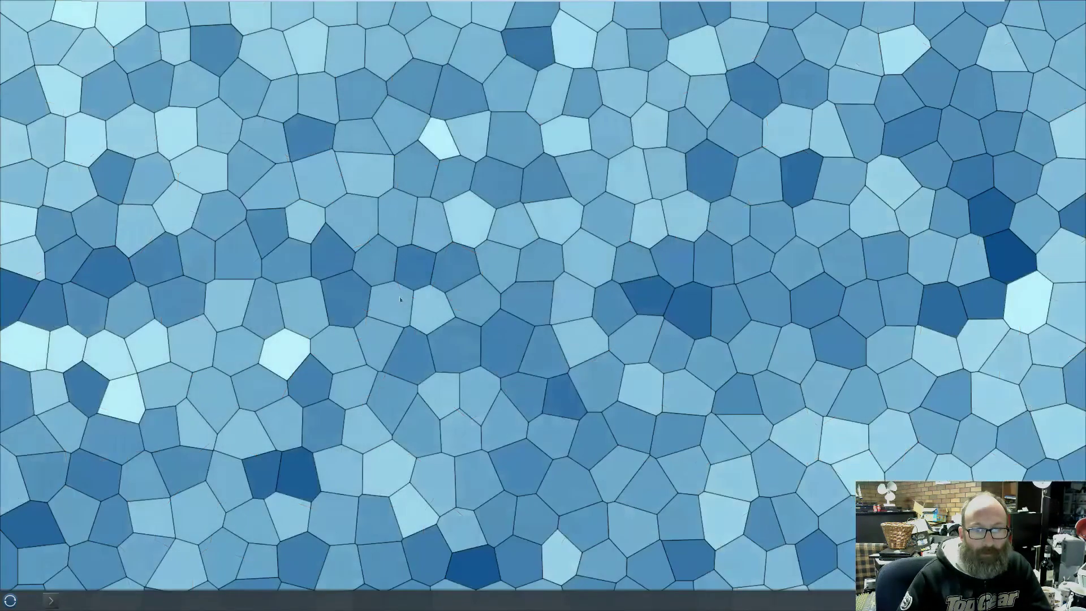
{"action": "right_click", "coordinate": [401, 298]}
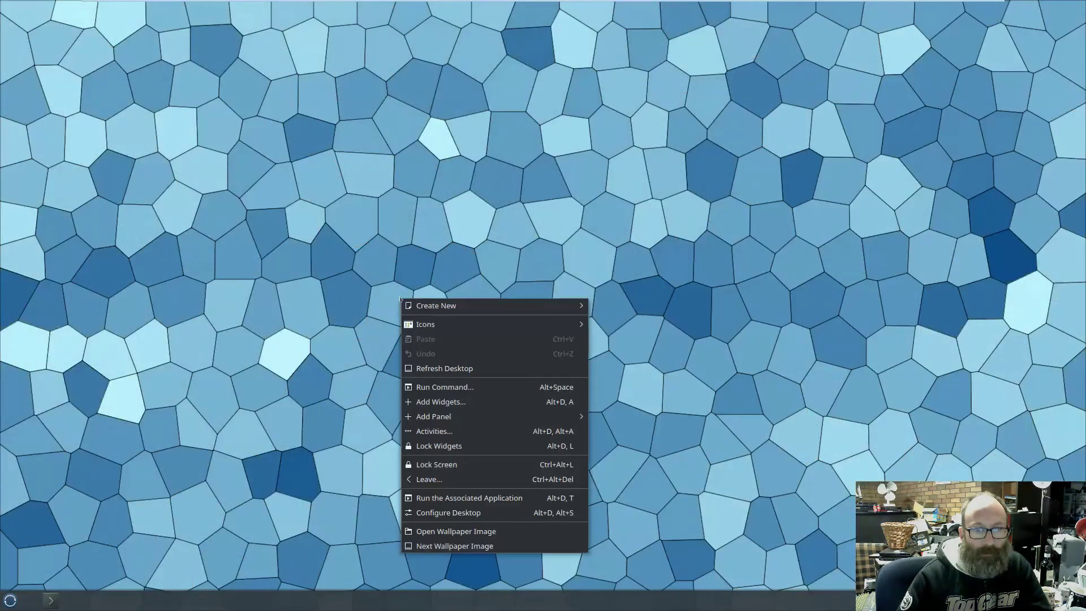
{"action": "left_click", "coordinate": [436, 513]}
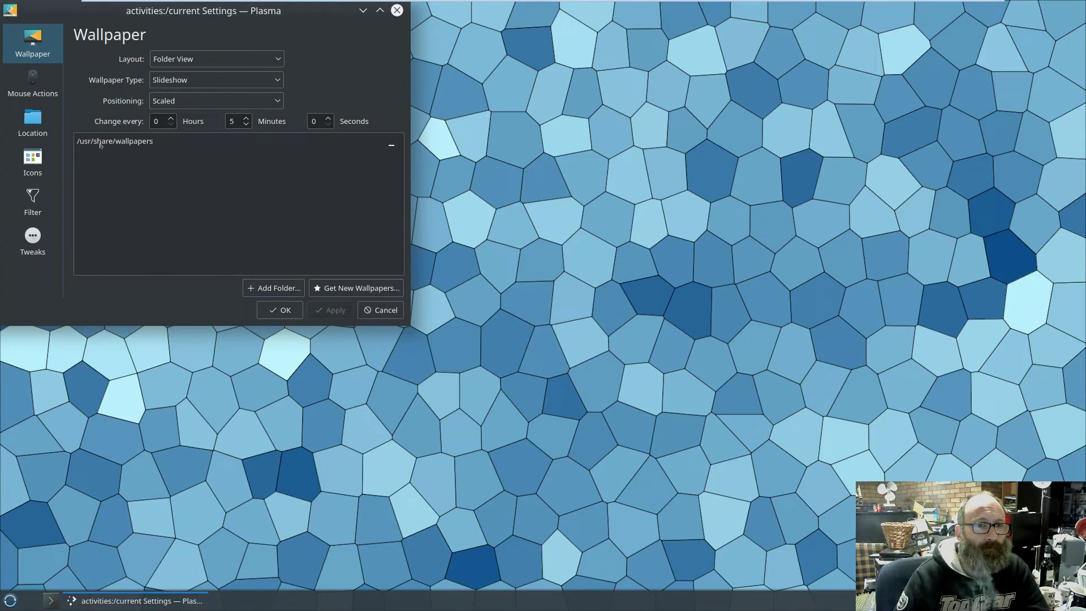
Cancel the wallpaper settings and launch Firefox from the launcher's Internet category.
{"action": "left_click", "coordinate": [374, 305]}
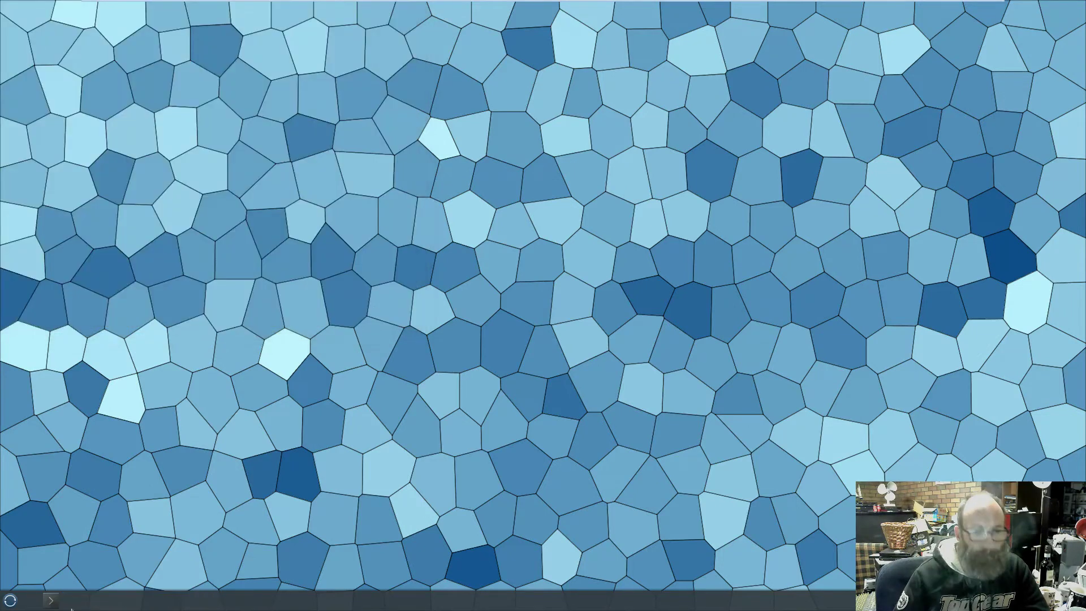
{"action": "left_click", "coordinate": [10, 600]}
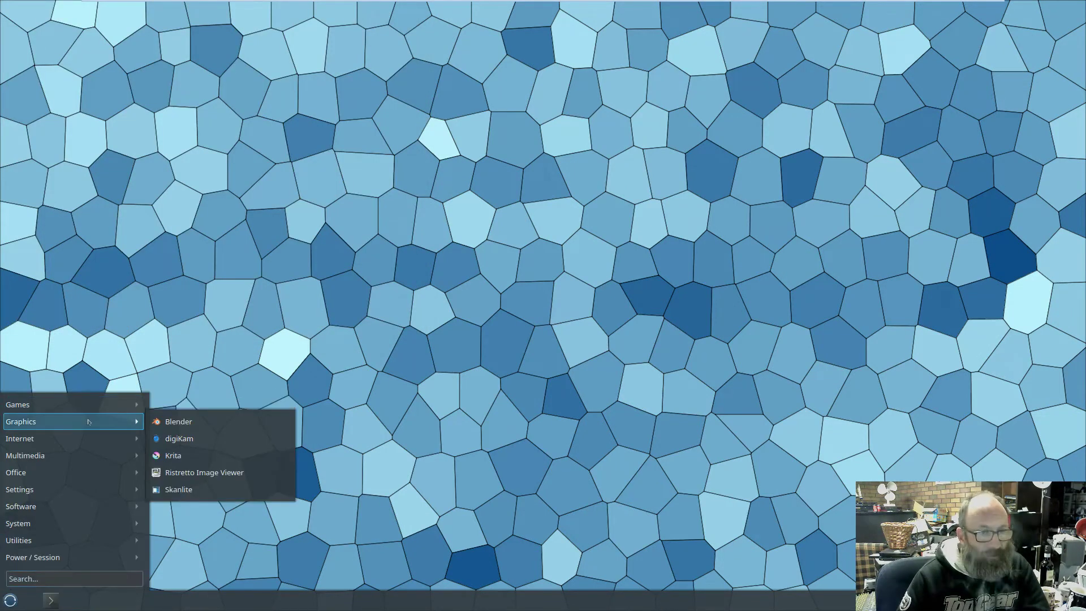
{"action": "mouse_move", "coordinate": [90, 407]}
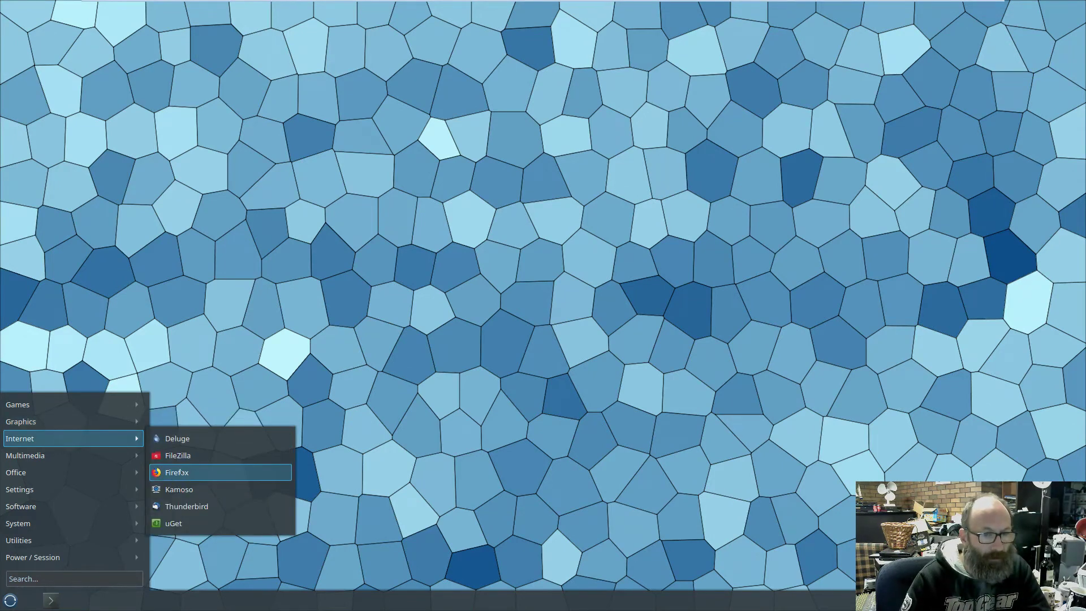
{"action": "left_click", "coordinate": [180, 472]}
Browse the application launcher's Office category.
{"action": "left_click", "coordinate": [10, 600]}
{"action": "mouse_move", "coordinate": [45, 428]}
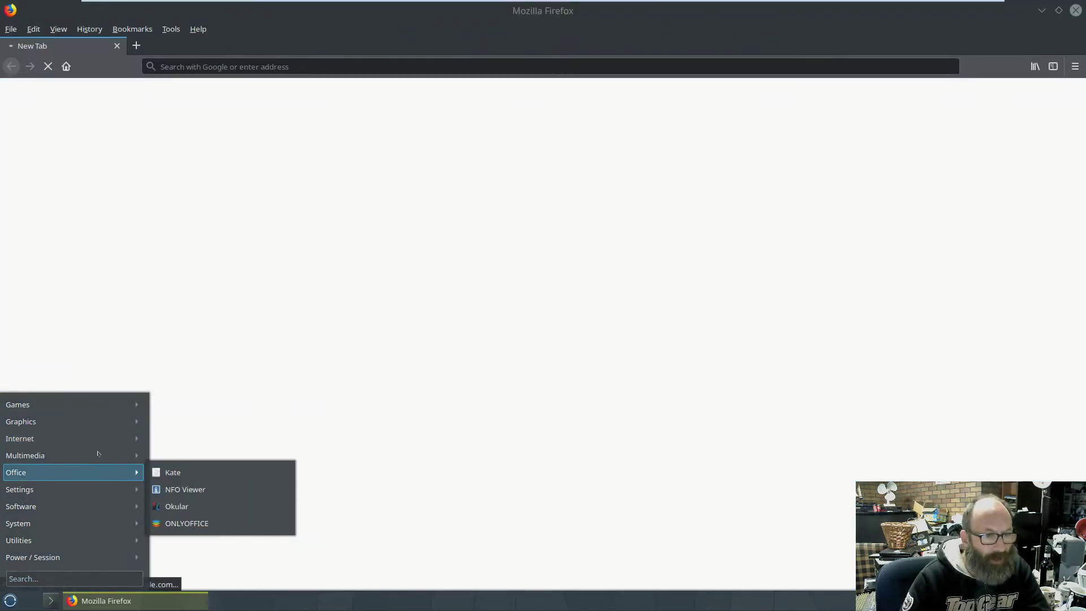
{"action": "mouse_move", "coordinate": [98, 453]}
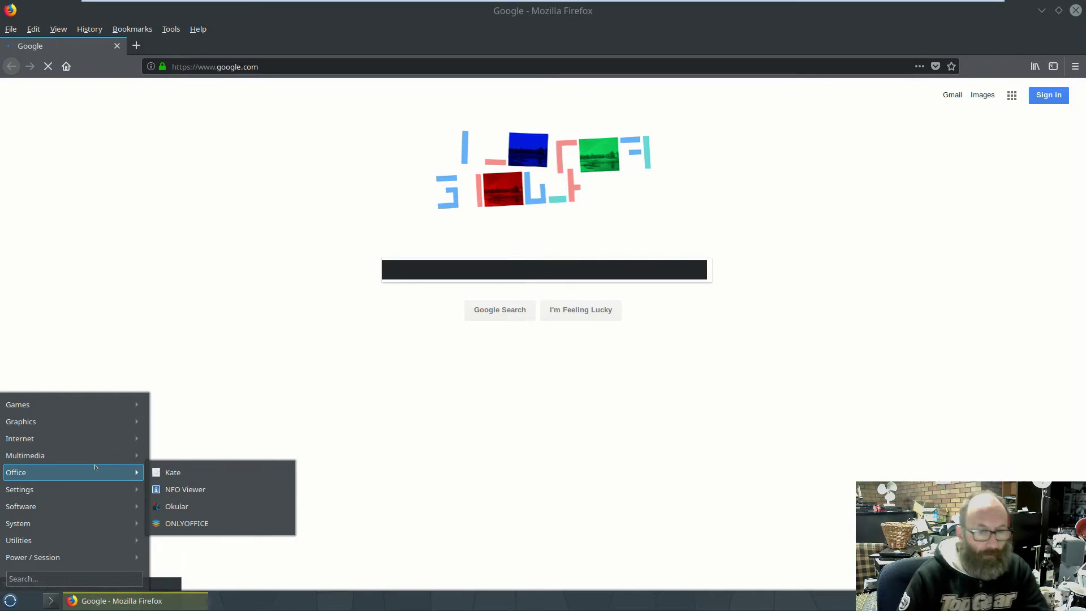
{"action": "left_click", "coordinate": [235, 523]}
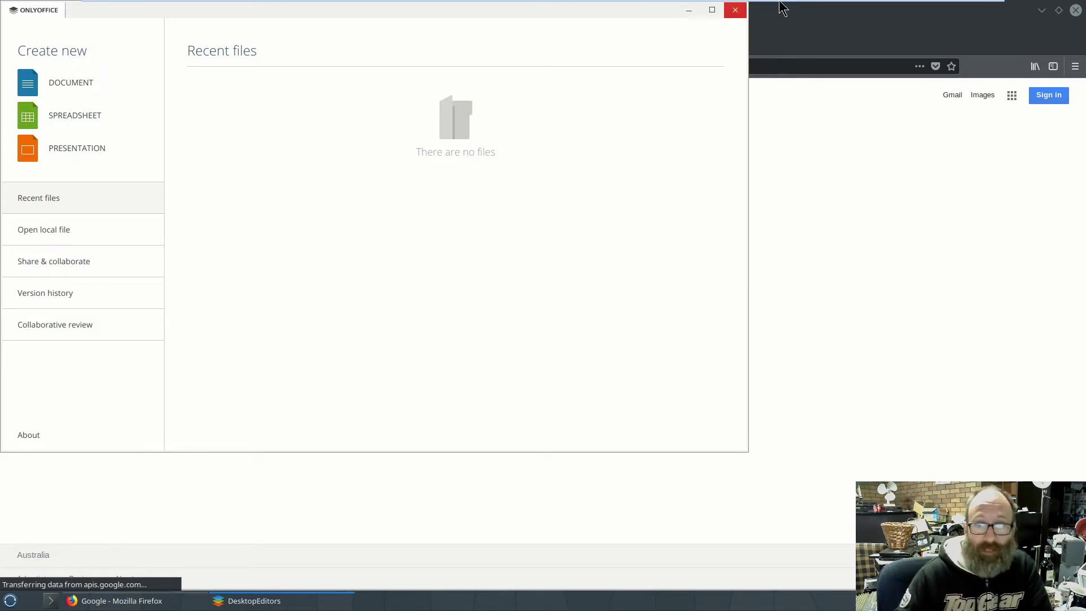
Close ONLYOFFICE and check Firefox's About dialog showing version 62.0b20, then dismiss it.
{"action": "left_click", "coordinate": [735, 10]}
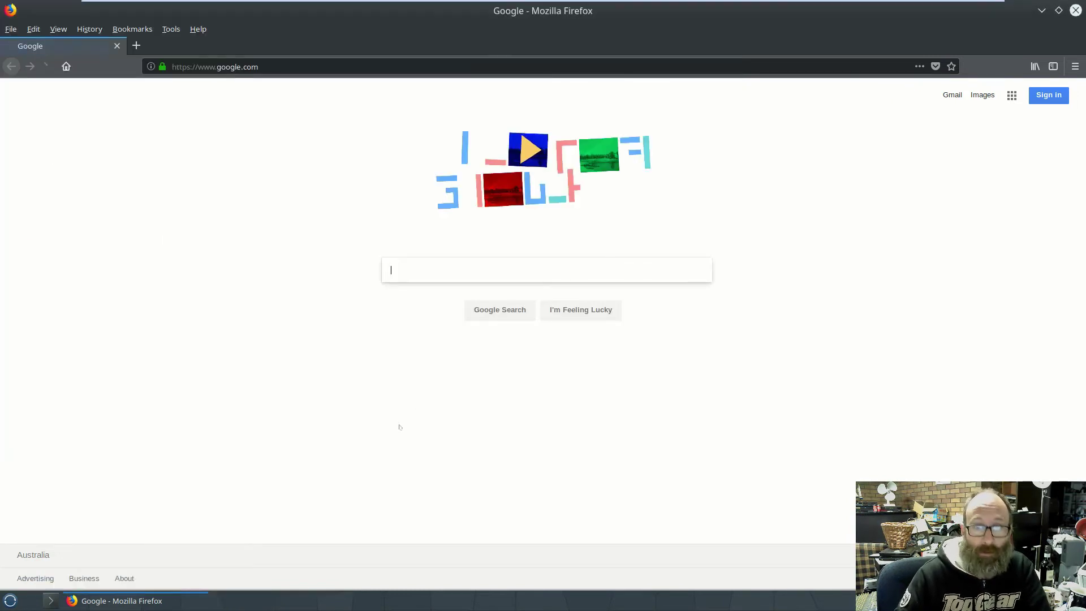
{"action": "left_click", "coordinate": [192, 29]}
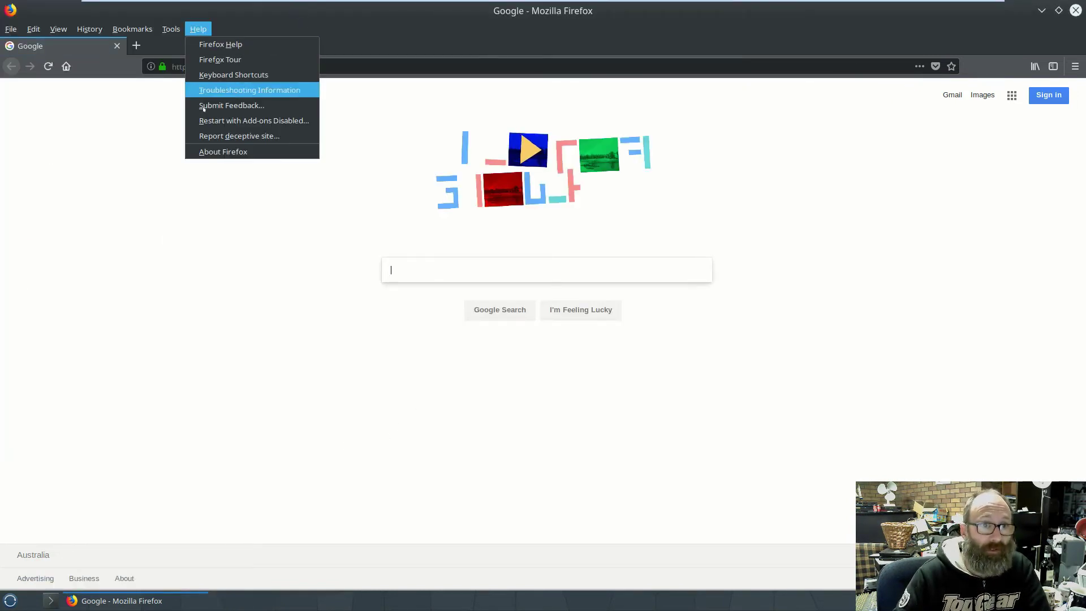
{"action": "left_click", "coordinate": [211, 152]}
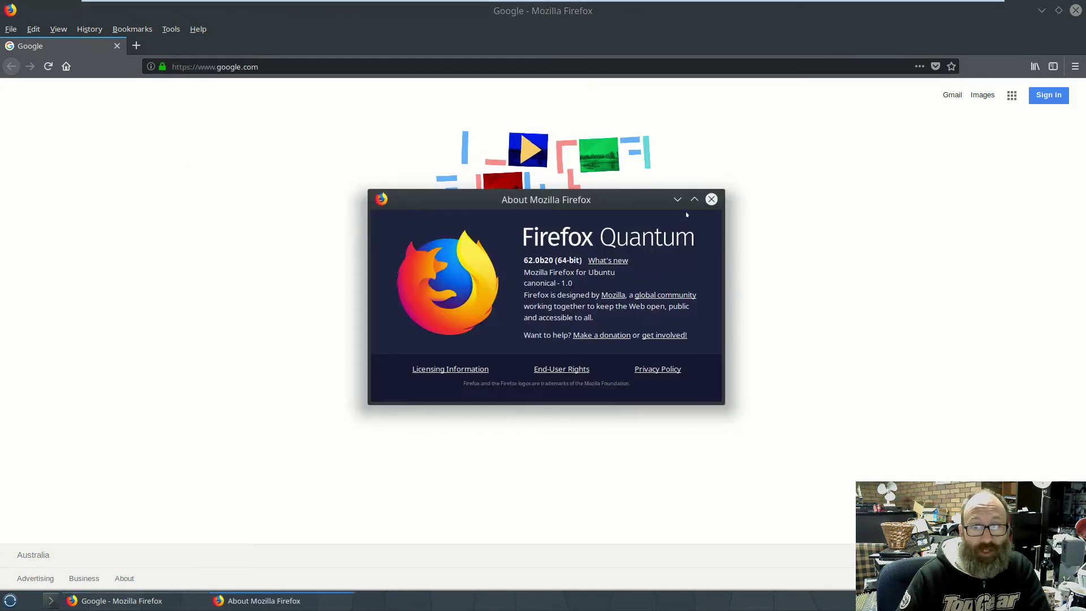
{"action": "left_click", "coordinate": [711, 199]}
{"action": "key", "text": "super"}
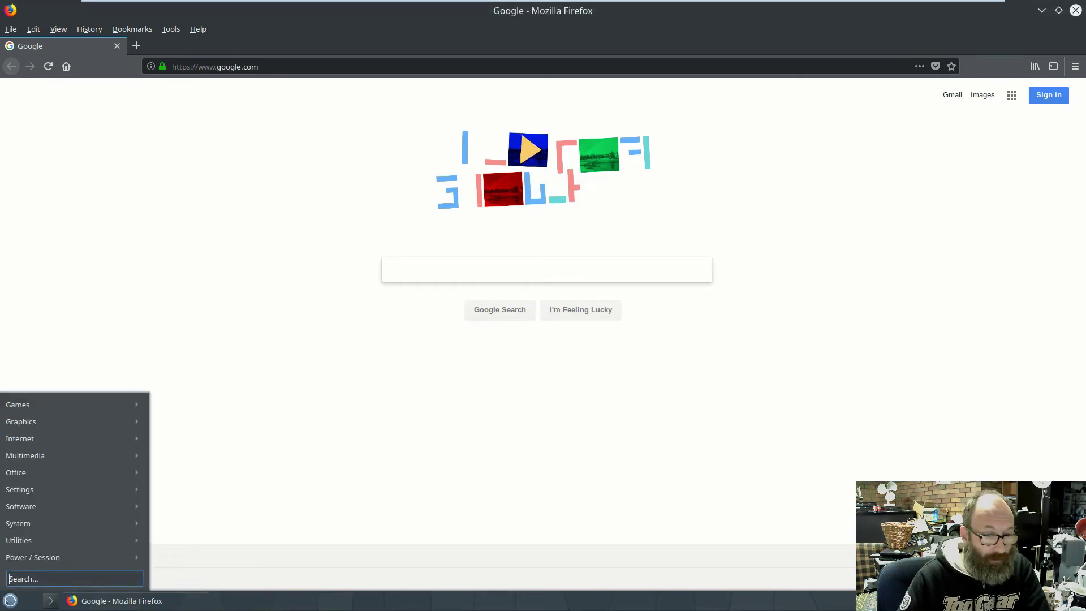
{"action": "left_click", "coordinate": [1076, 10]}
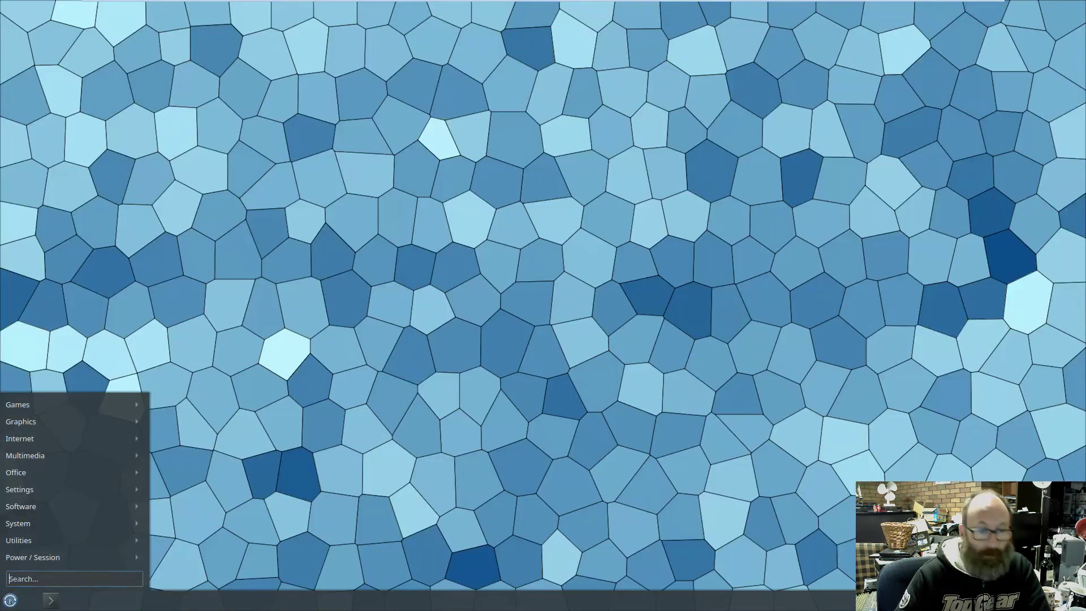
{"action": "mouse_move", "coordinate": [41, 468]}
{"action": "mouse_move", "coordinate": [35, 492]}
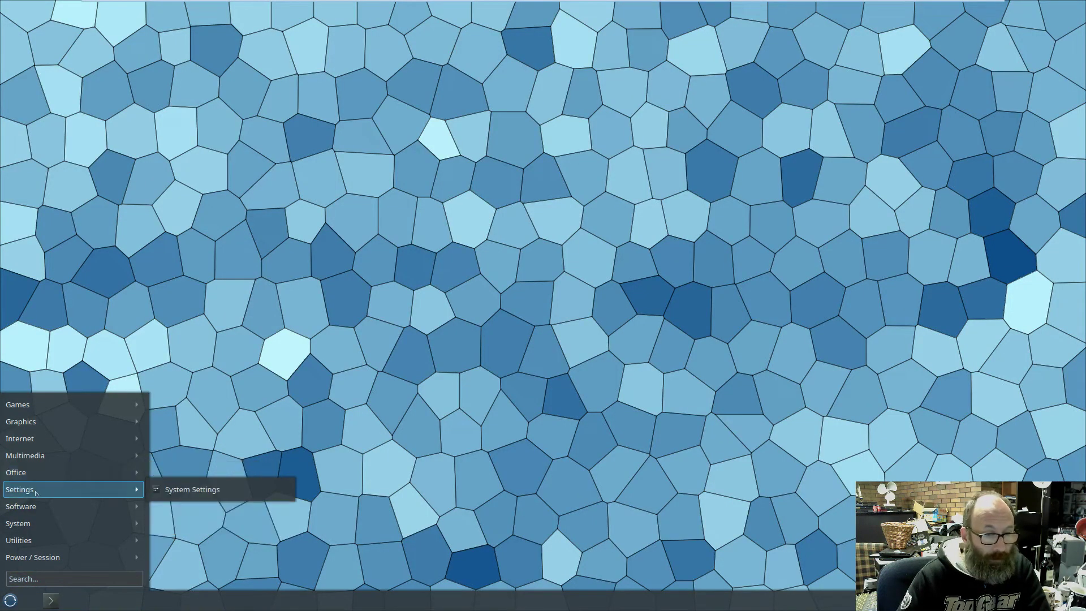
{"action": "mouse_move", "coordinate": [88, 513]}
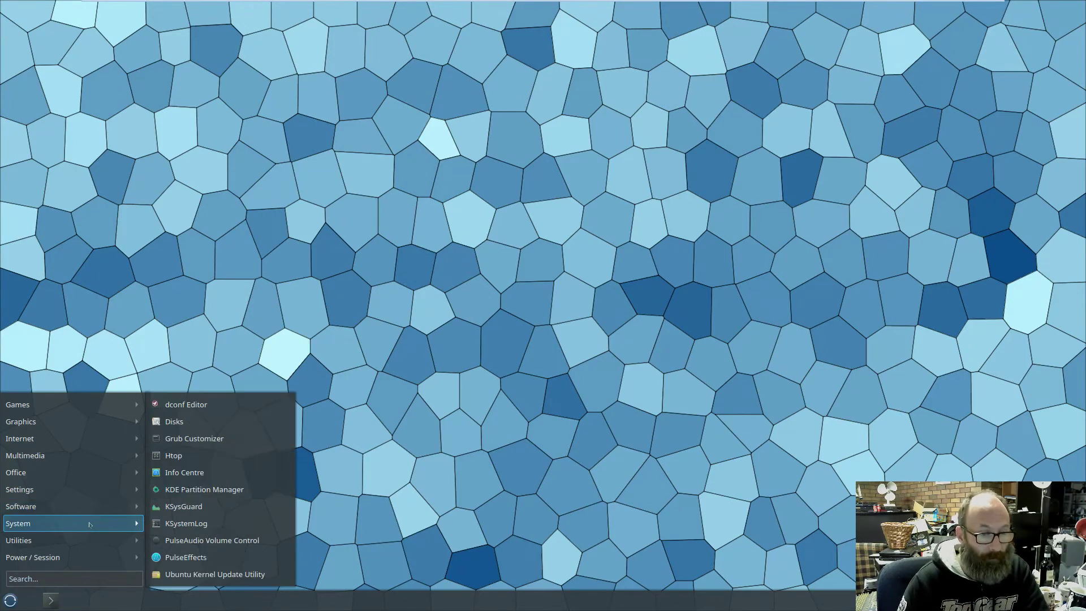
{"action": "left_click", "coordinate": [214, 454]}
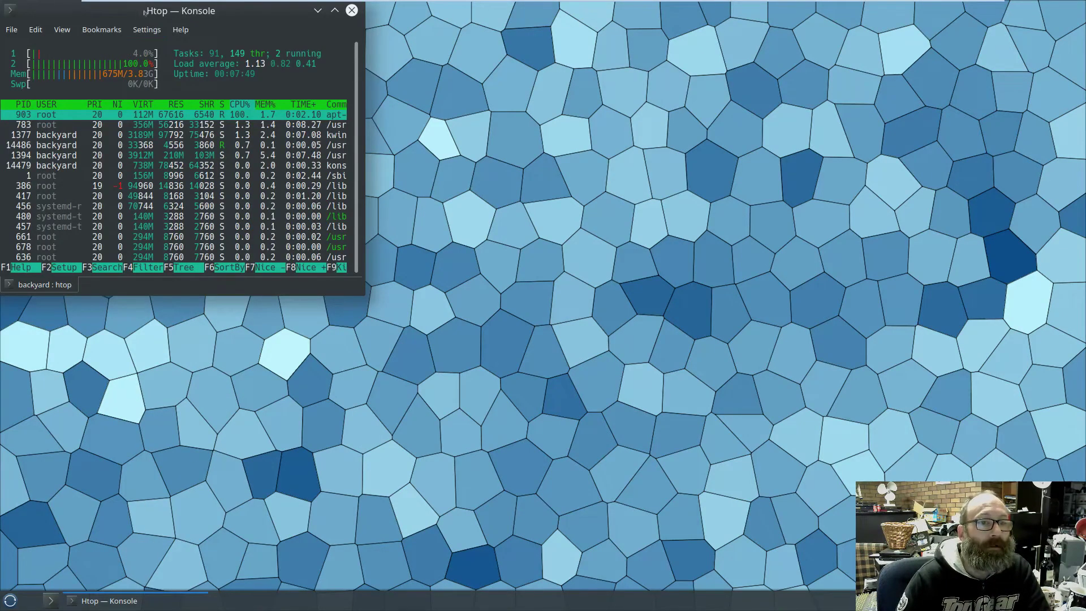
{"action": "left_click_drag", "start_coordinate": [141, 10], "coordinate": [461, 100]}
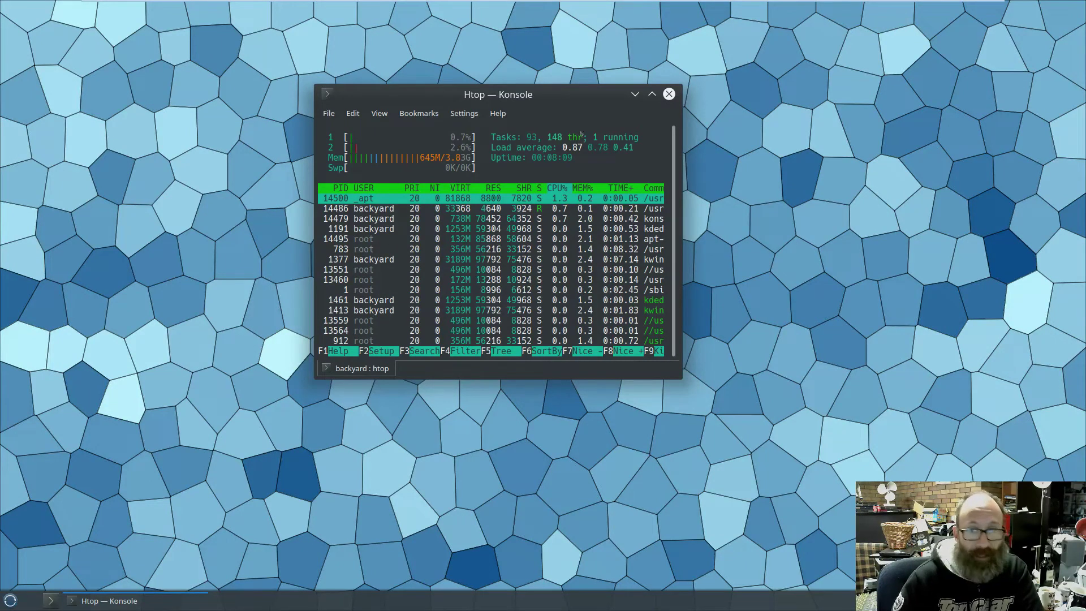
{"action": "left_click", "coordinate": [668, 94]}
{"action": "left_click", "coordinate": [10, 601]}
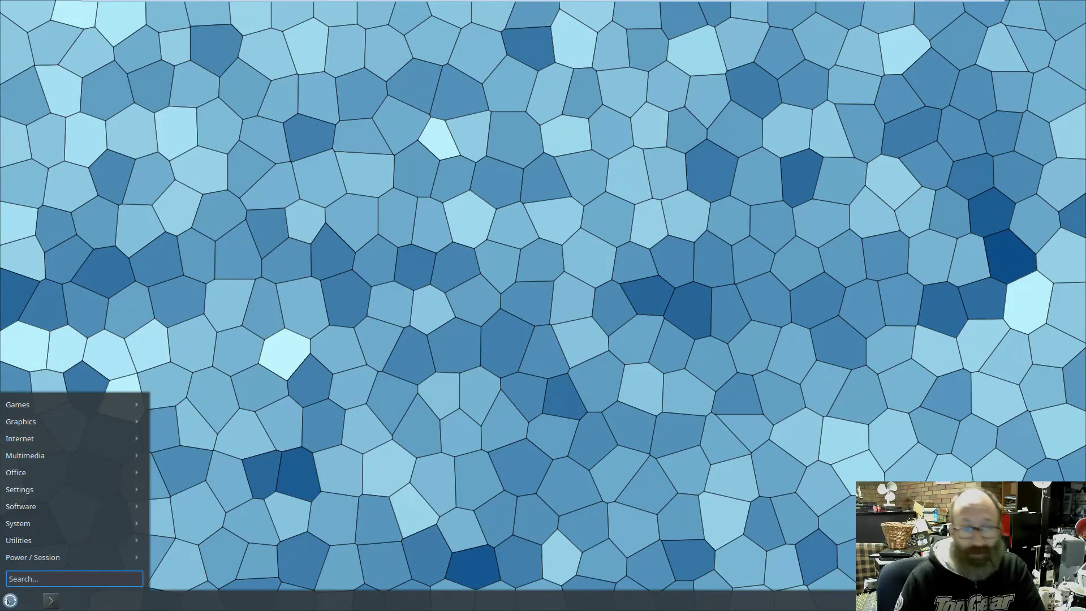
{"action": "mouse_move", "coordinate": [26, 542]}
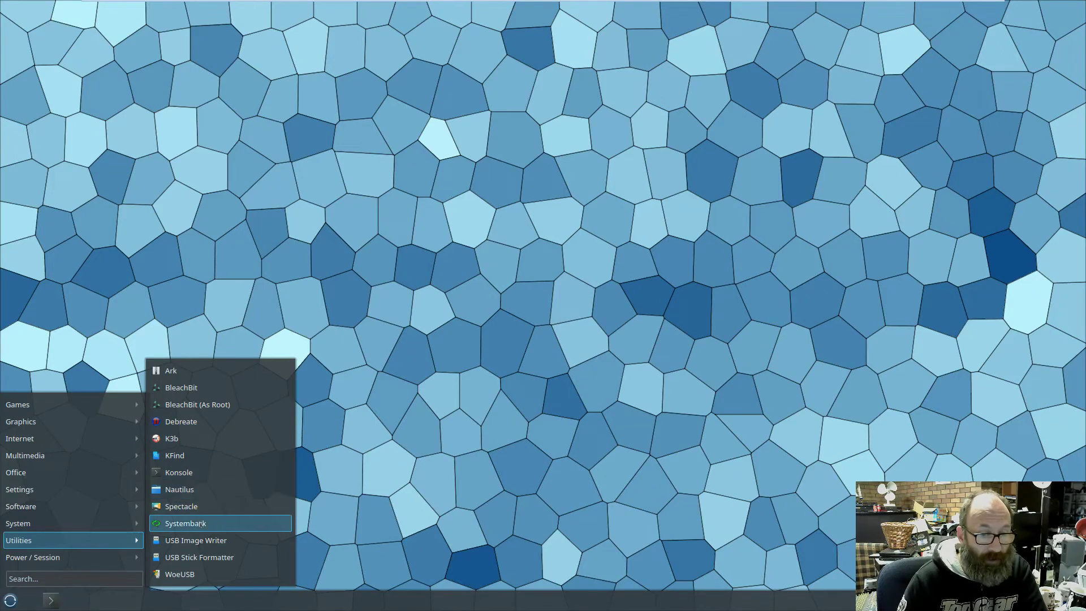
{"action": "mouse_move", "coordinate": [126, 558]}
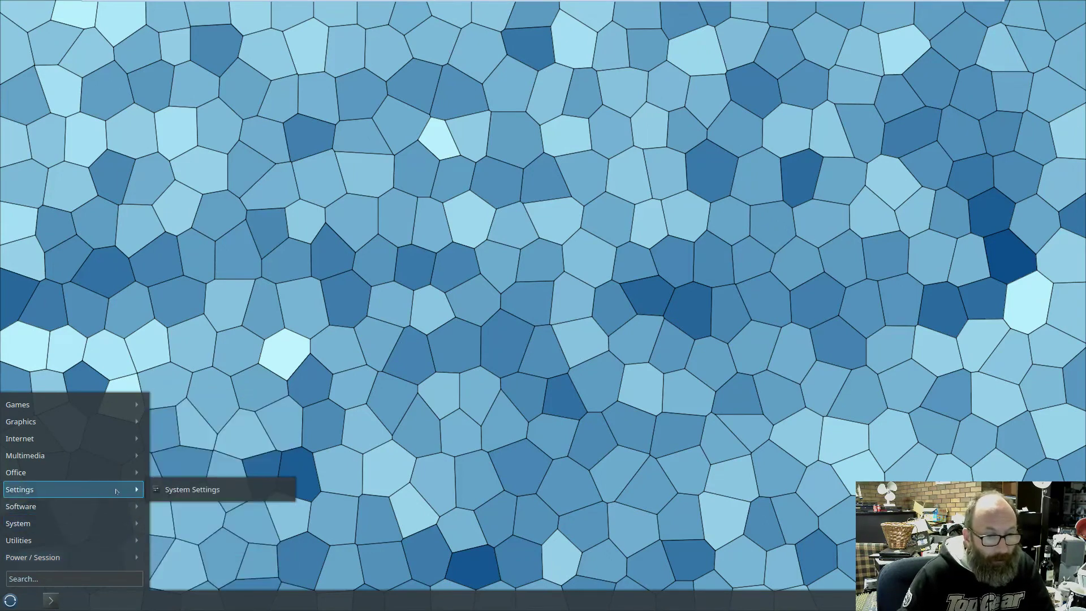
Open System Settings to the Icons theme page.
{"action": "mouse_move", "coordinate": [117, 490]}
{"action": "left_click", "coordinate": [198, 490]}
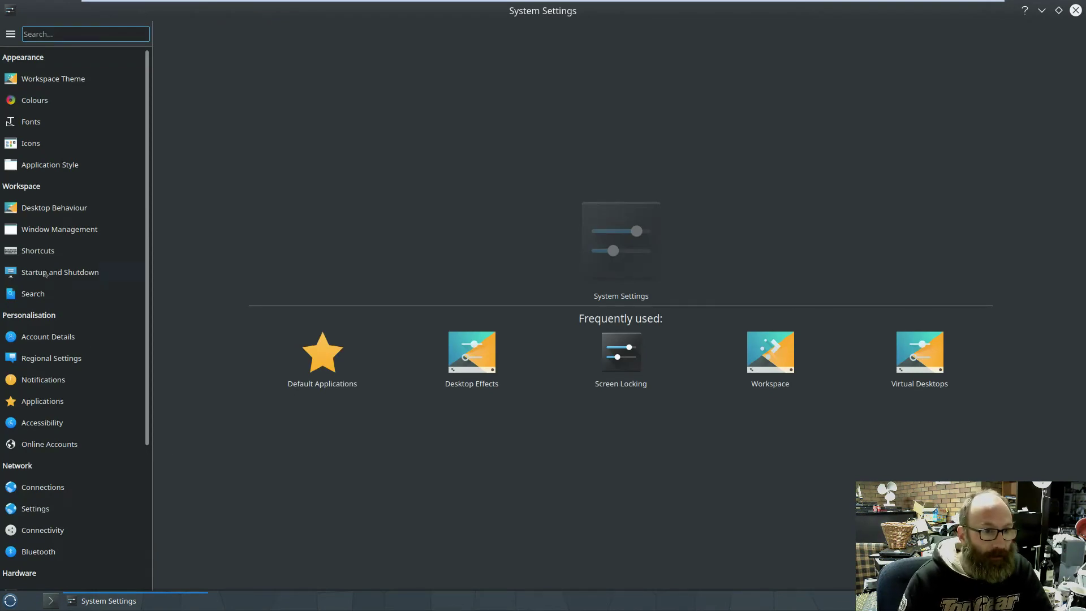
{"action": "mouse_move", "coordinate": [52, 137]}
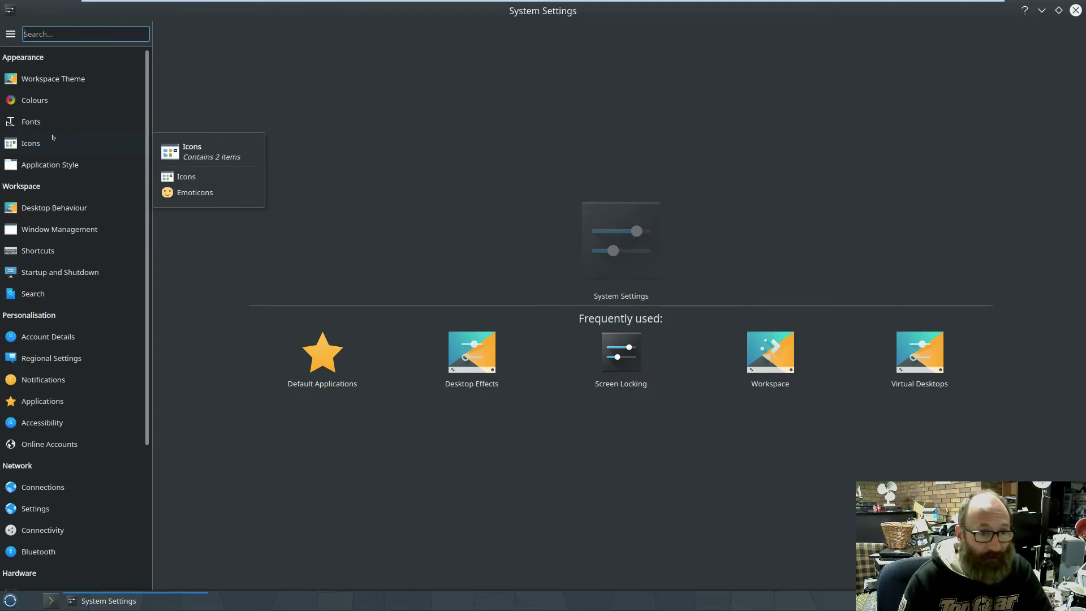
{"action": "left_click", "coordinate": [52, 137]}
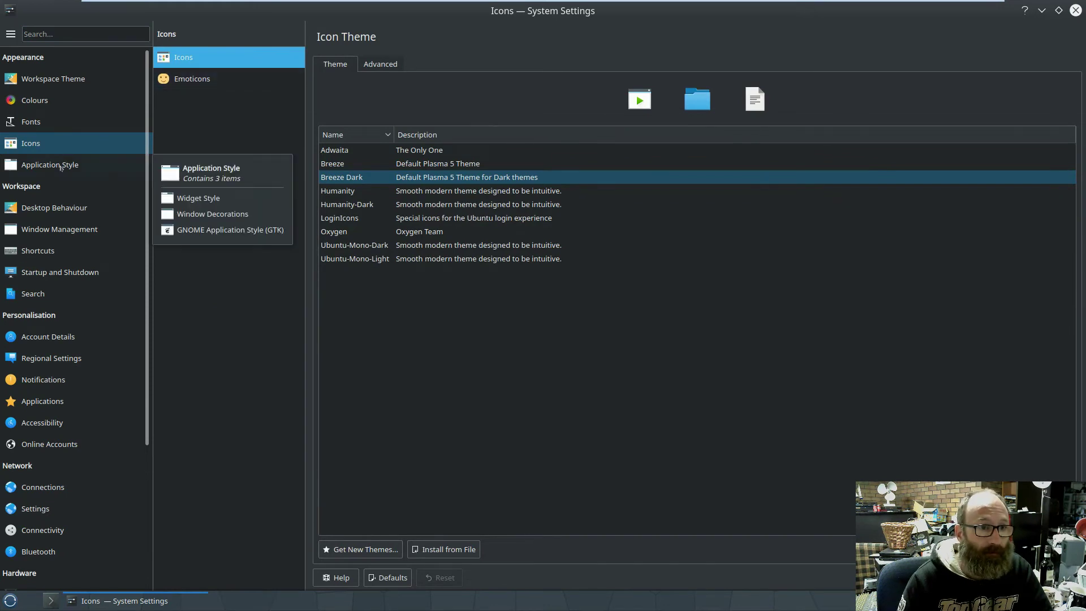
Review each icon use's size on the Advanced tab, then view the Breeze emoticon theme.
{"action": "left_click", "coordinate": [380, 64]}
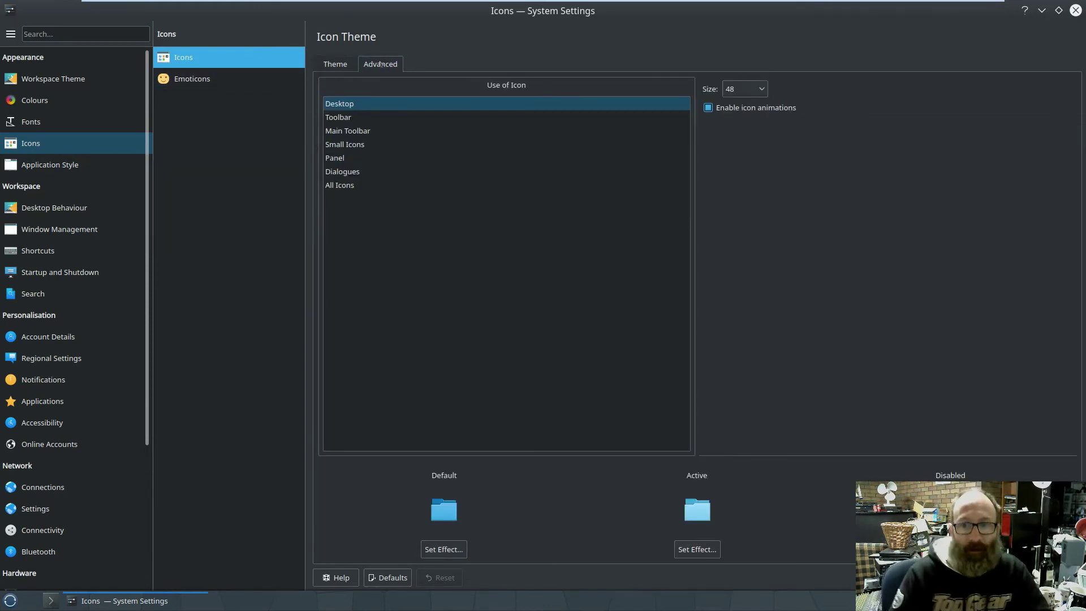
{"action": "left_click", "coordinate": [334, 184]}
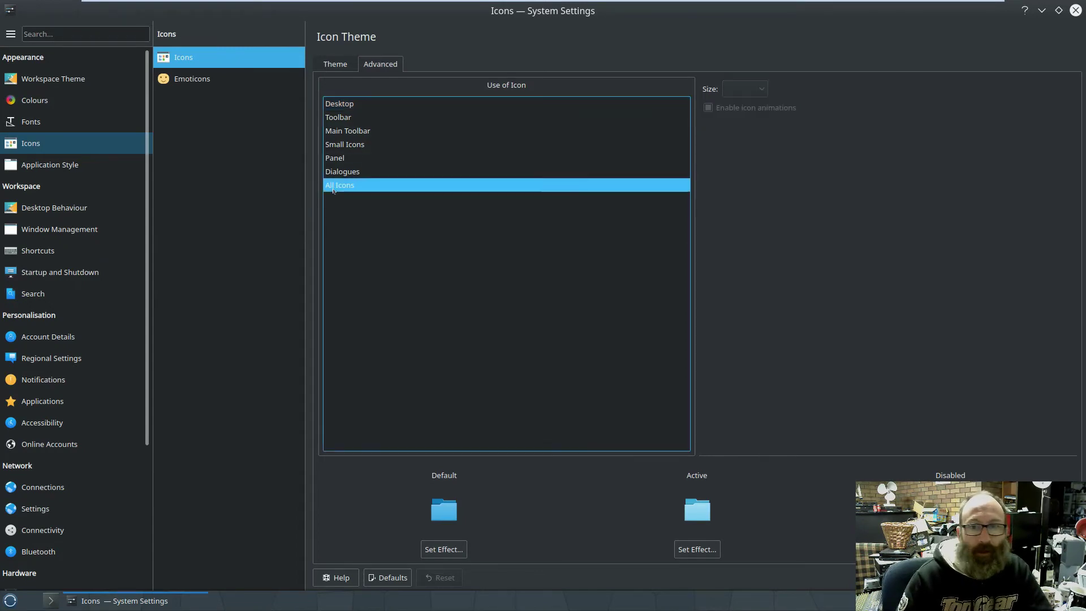
{"action": "left_click", "coordinate": [336, 169]}
{"action": "left_click", "coordinate": [336, 158]}
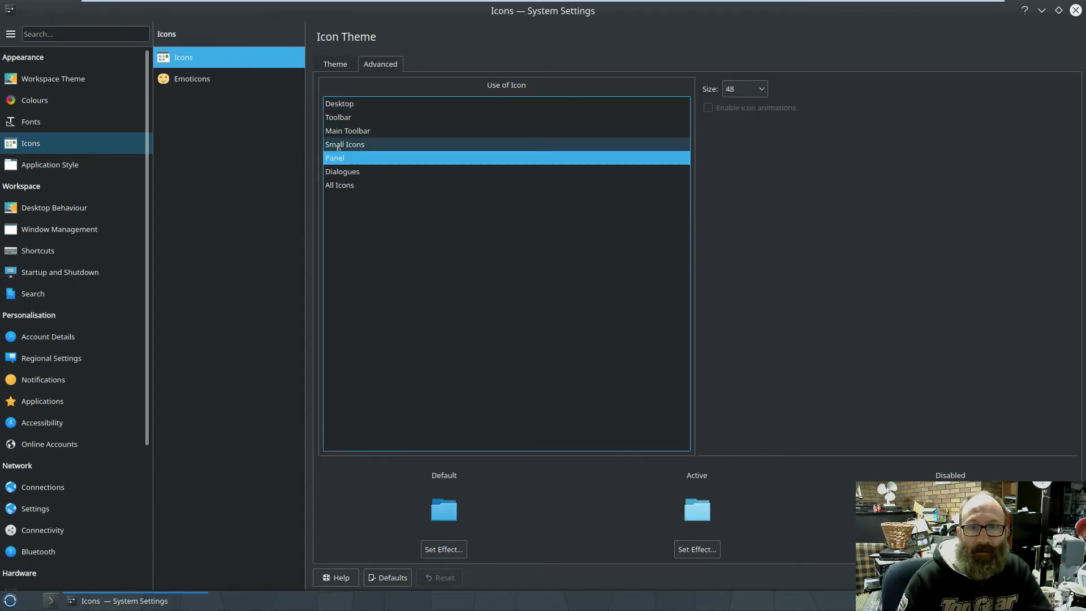
{"action": "left_click", "coordinate": [340, 144]}
{"action": "left_click", "coordinate": [341, 131]}
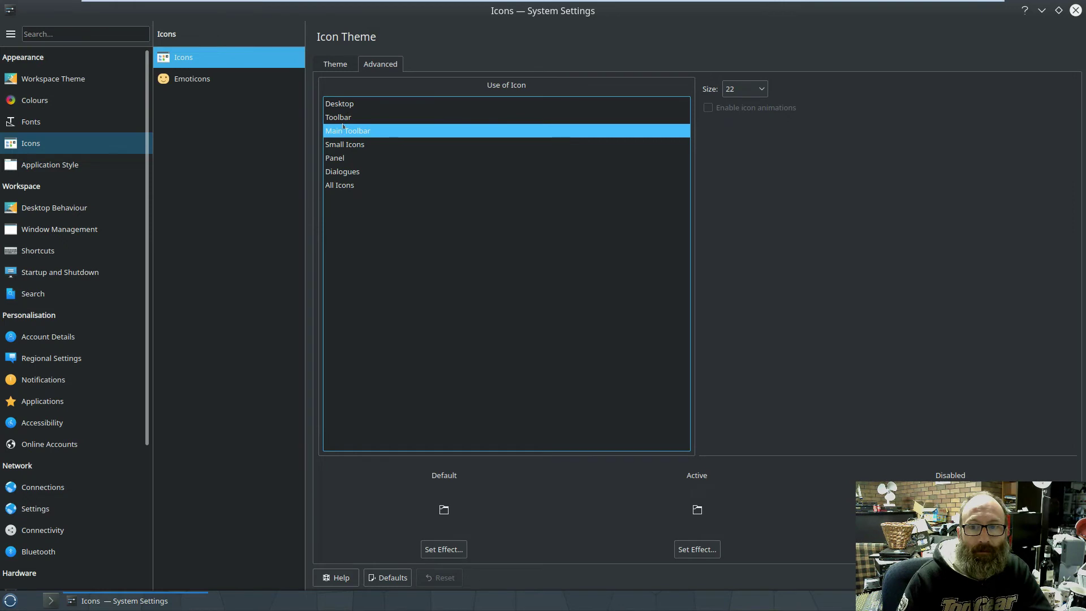
{"action": "left_click", "coordinate": [342, 118]}
{"action": "left_click", "coordinate": [349, 105]}
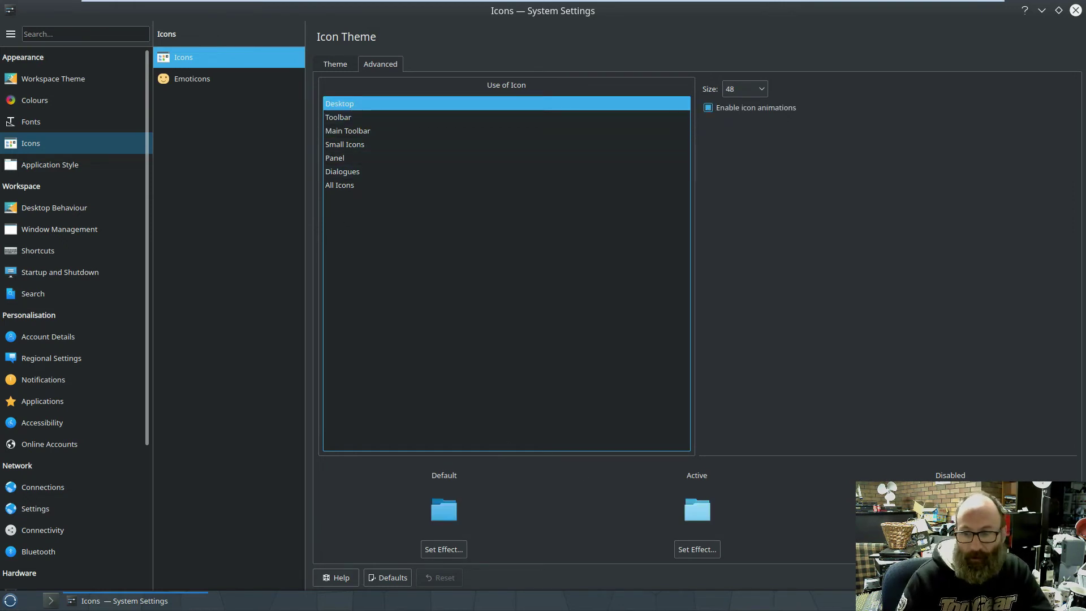
{"action": "left_click", "coordinate": [171, 79]}
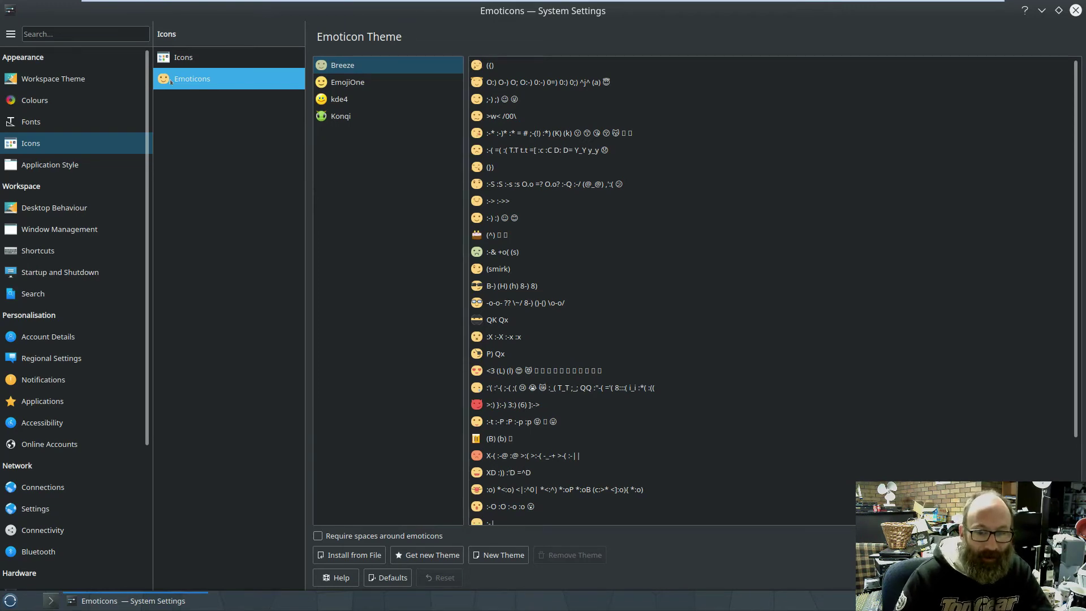
Browse Application Style, Window Decorations and GNOME/GTK pages showing Breeze-Dark GTK themes.
{"action": "left_click", "coordinate": [68, 167]}
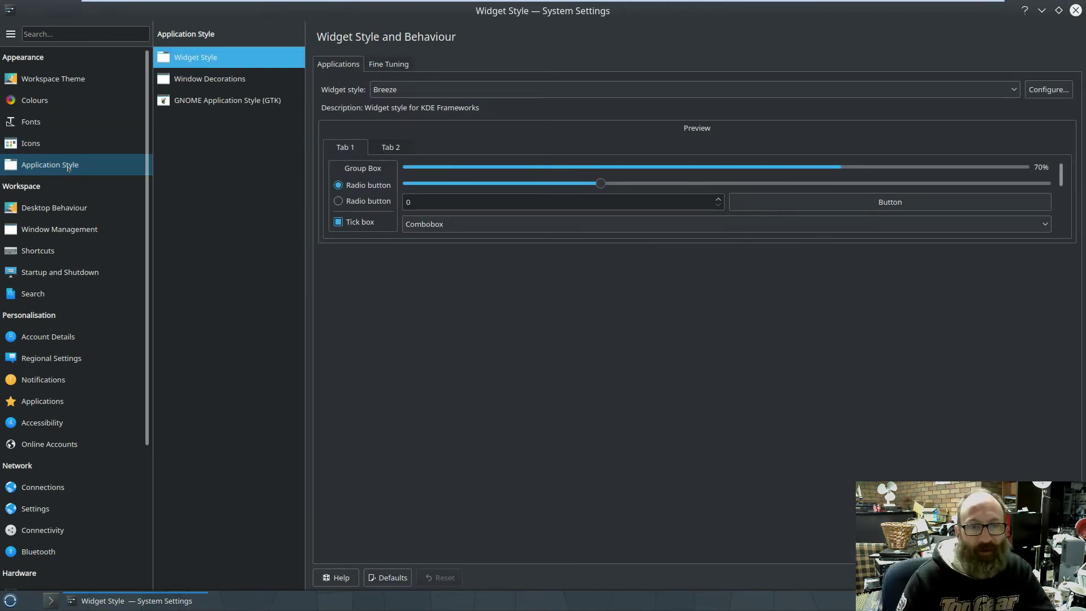
{"action": "left_click", "coordinate": [178, 85]}
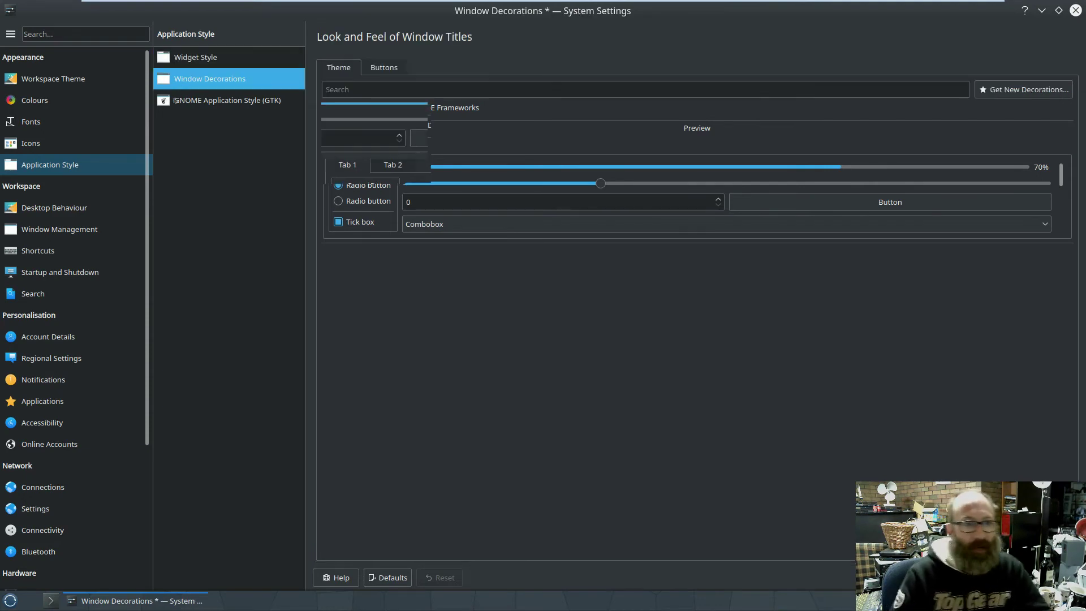
{"action": "left_click", "coordinate": [175, 100]}
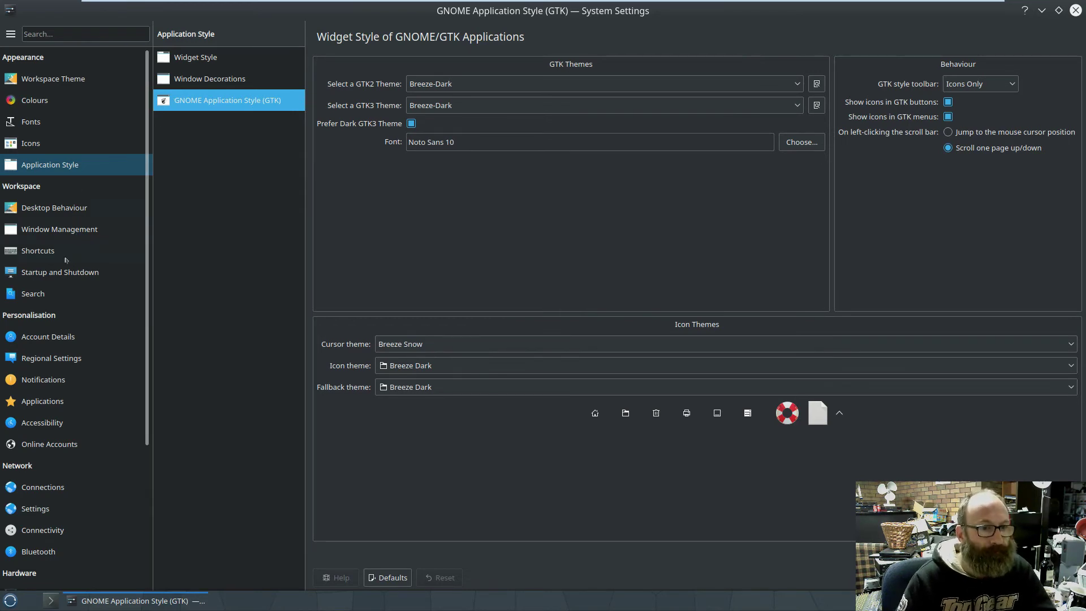
{"action": "scroll", "coordinate": [61, 286], "scroll_direction": "down", "scroll_amount": 4}
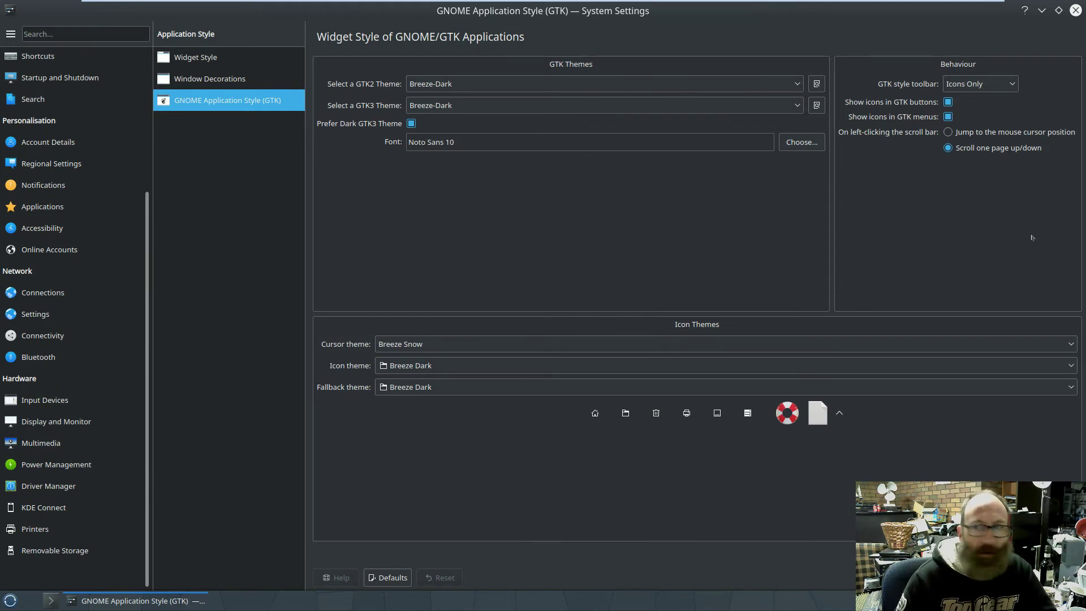
Close System Settings, glance at the Utilities apps, and show the August calendar from the panel clock.
{"action": "left_click", "coordinate": [1075, 10]}
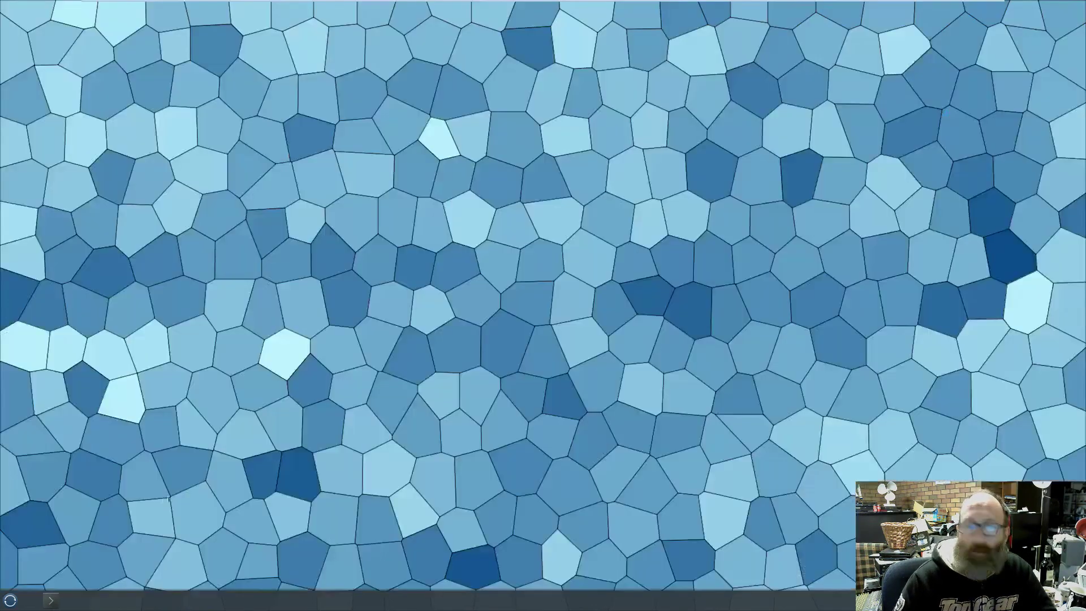
{"action": "left_click", "coordinate": [2, 603]}
{"action": "mouse_move", "coordinate": [35, 544]}
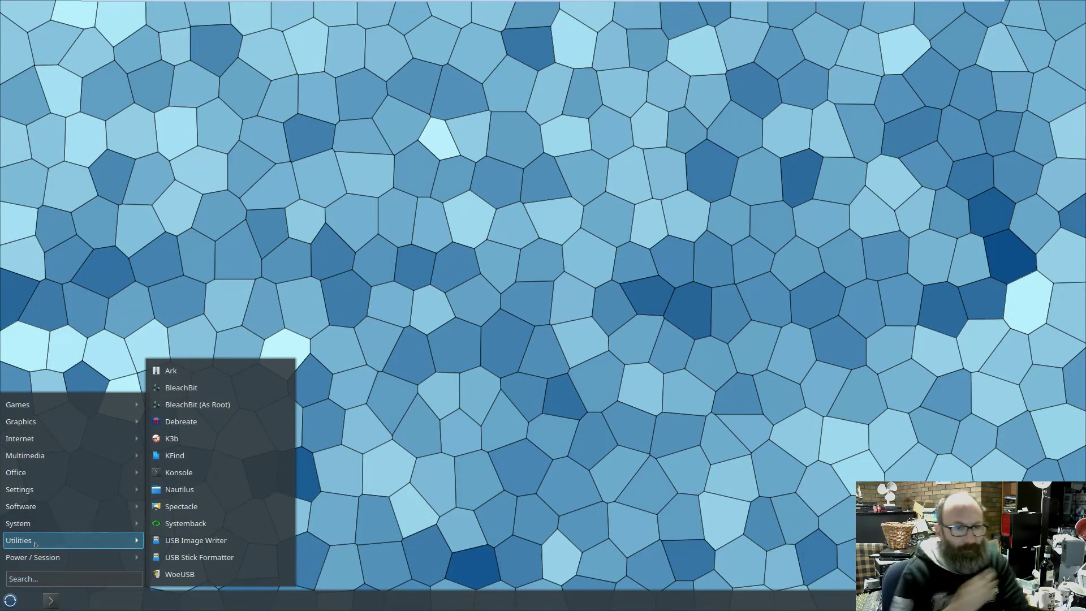
{"action": "key", "text": "Escape"}
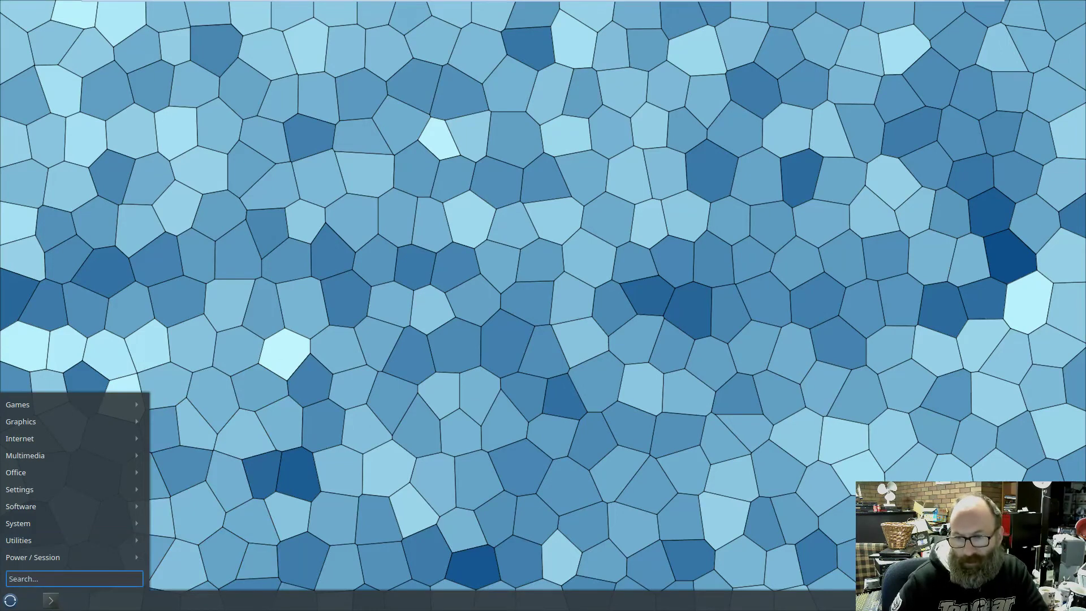
{"action": "left_click", "coordinate": [1057, 601]}
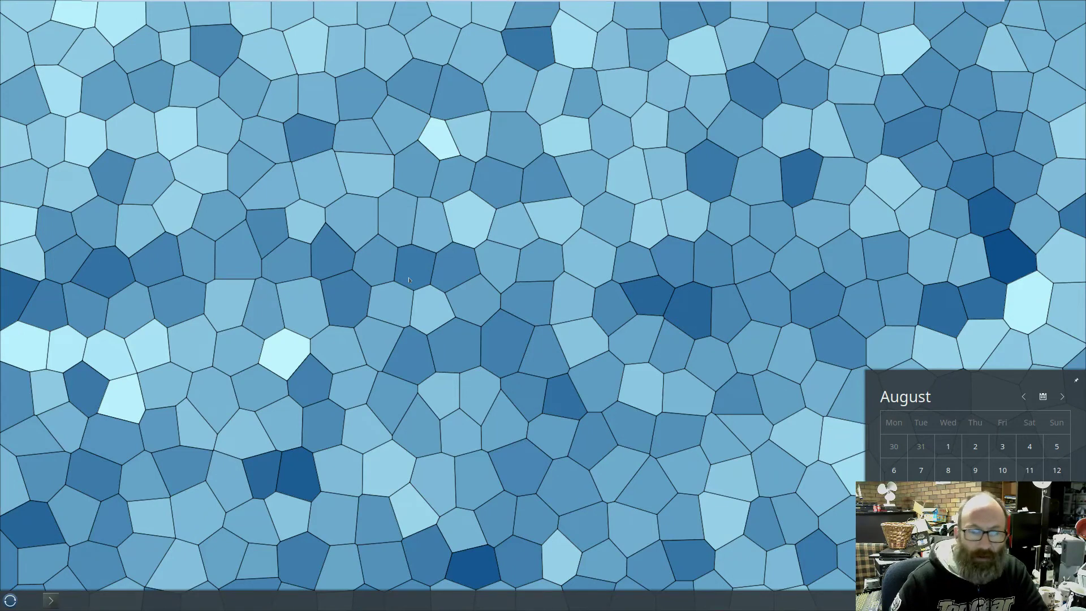
Change the time zone from Europe/London to Melbourne, apply it, check the date and time, and confirm with OK.
{"action": "left_click", "coordinate": [481, 175]}
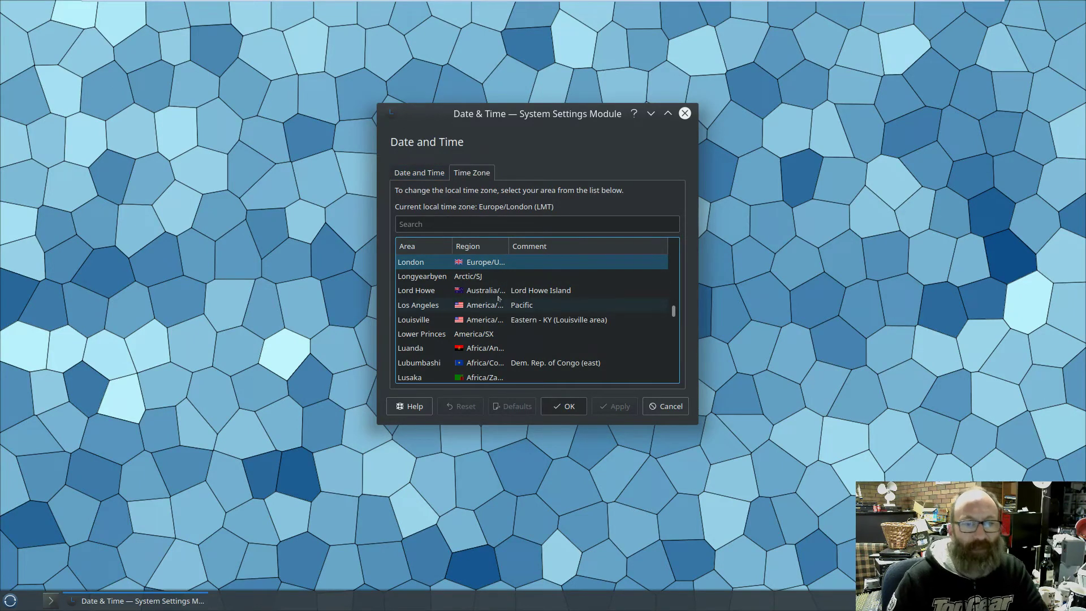
{"action": "scroll", "coordinate": [498, 298], "scroll_direction": "down", "scroll_amount": 2}
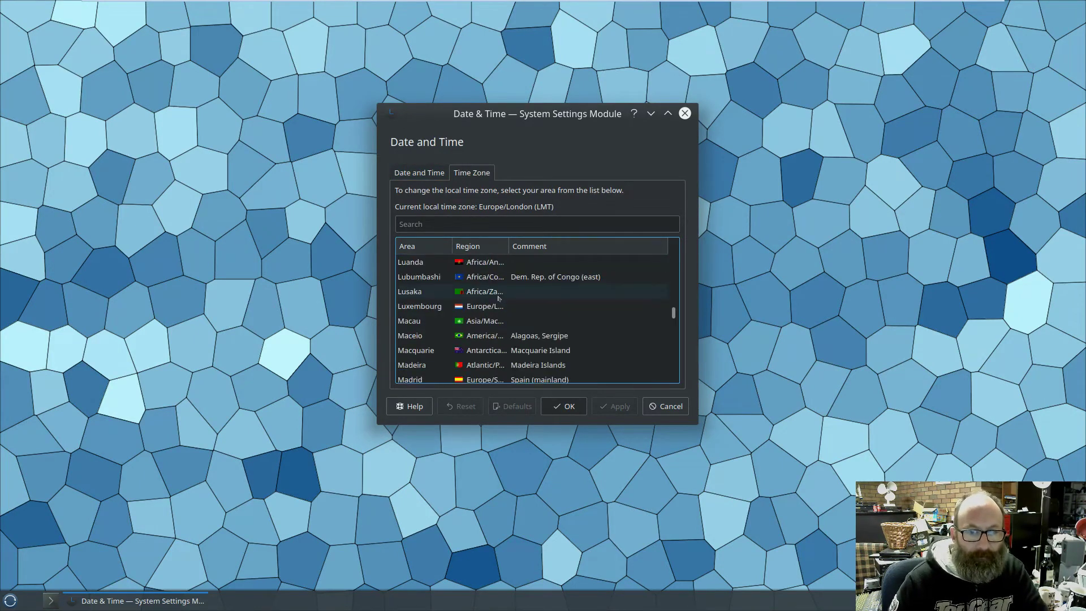
{"action": "scroll", "coordinate": [439, 275], "scroll_direction": "up", "scroll_amount": 4}
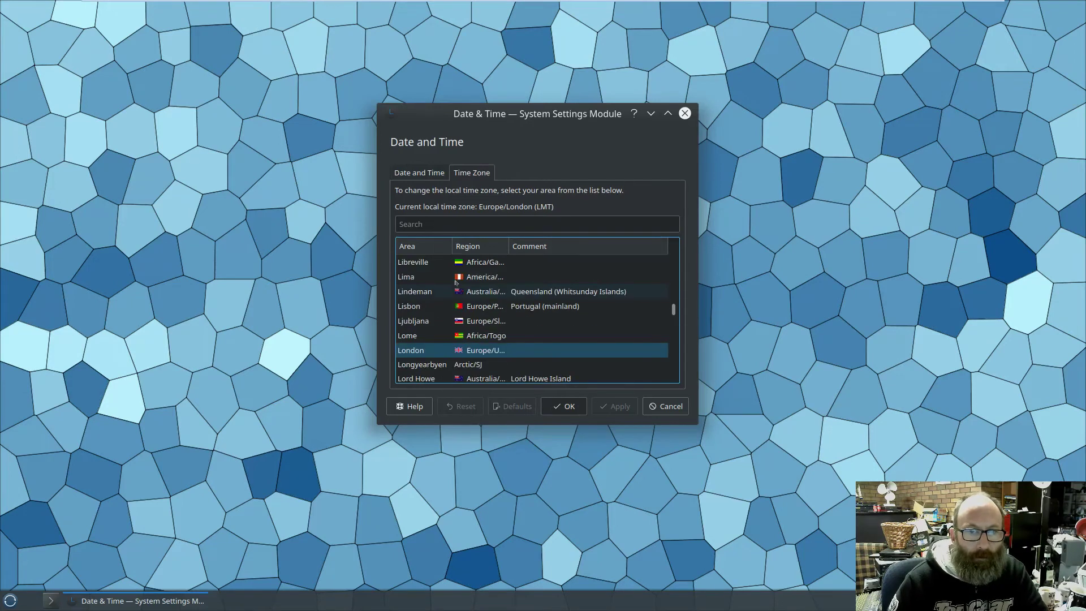
{"action": "left_click", "coordinate": [473, 247]}
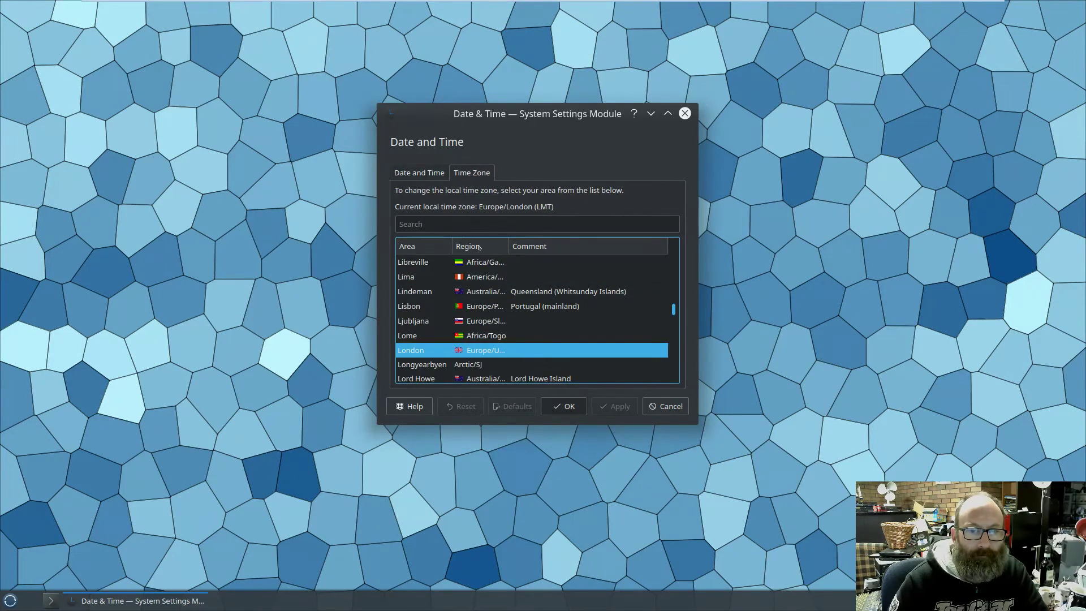
{"action": "left_click", "coordinate": [461, 222]}
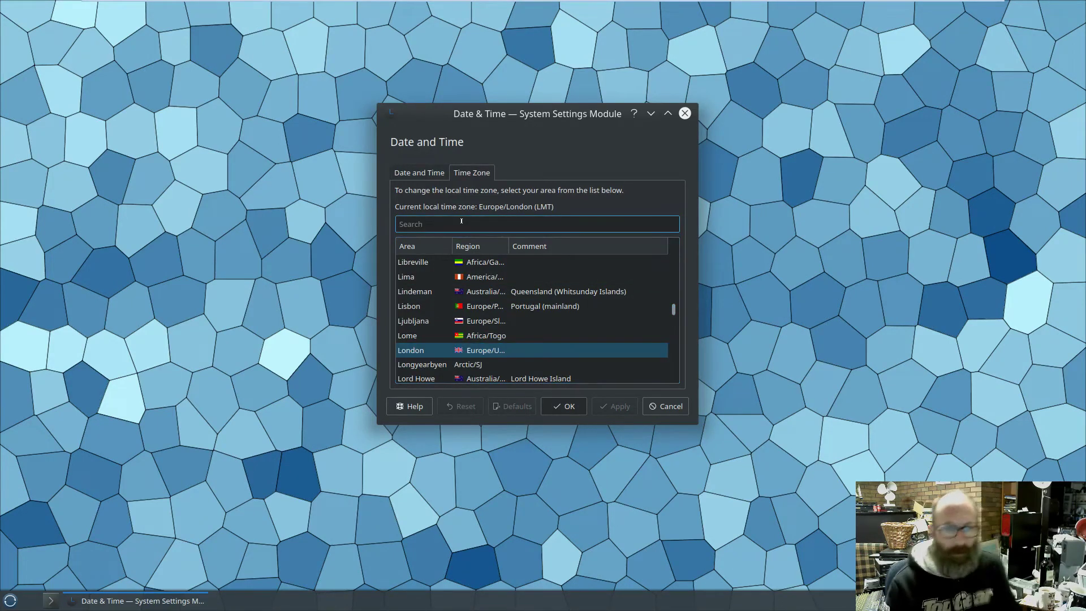
{"action": "type", "text": "Melbourne"}
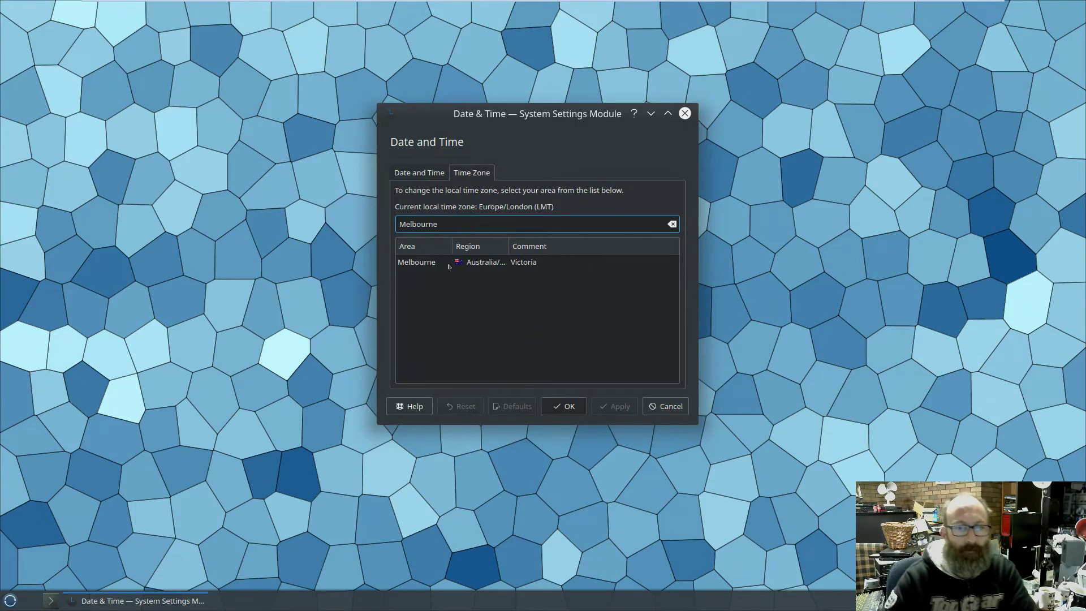
{"action": "left_click", "coordinate": [443, 262]}
{"action": "left_click", "coordinate": [603, 409]}
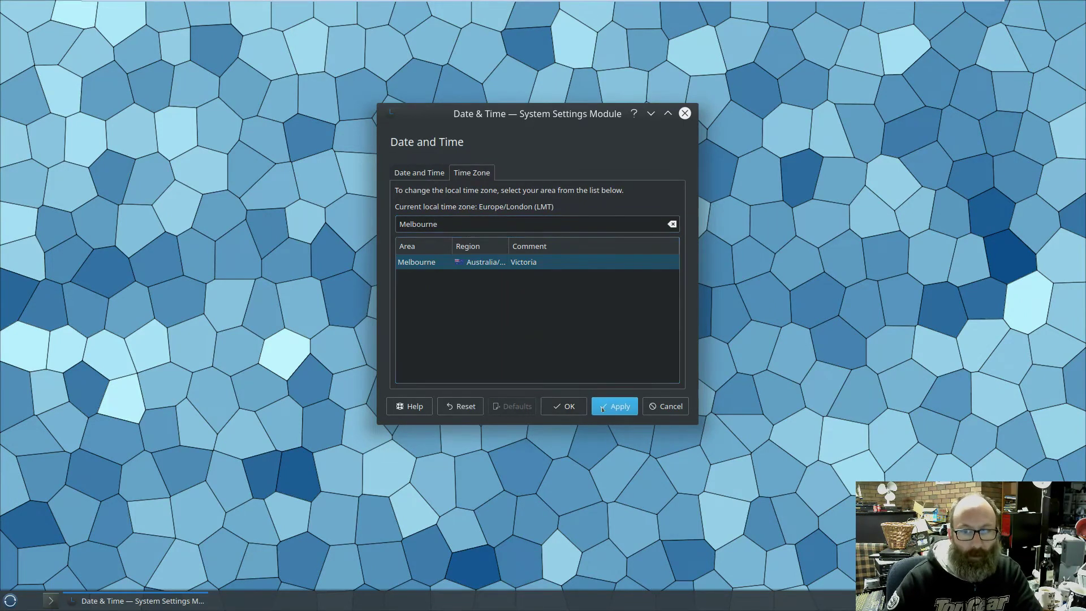
{"action": "left_click", "coordinate": [420, 177]}
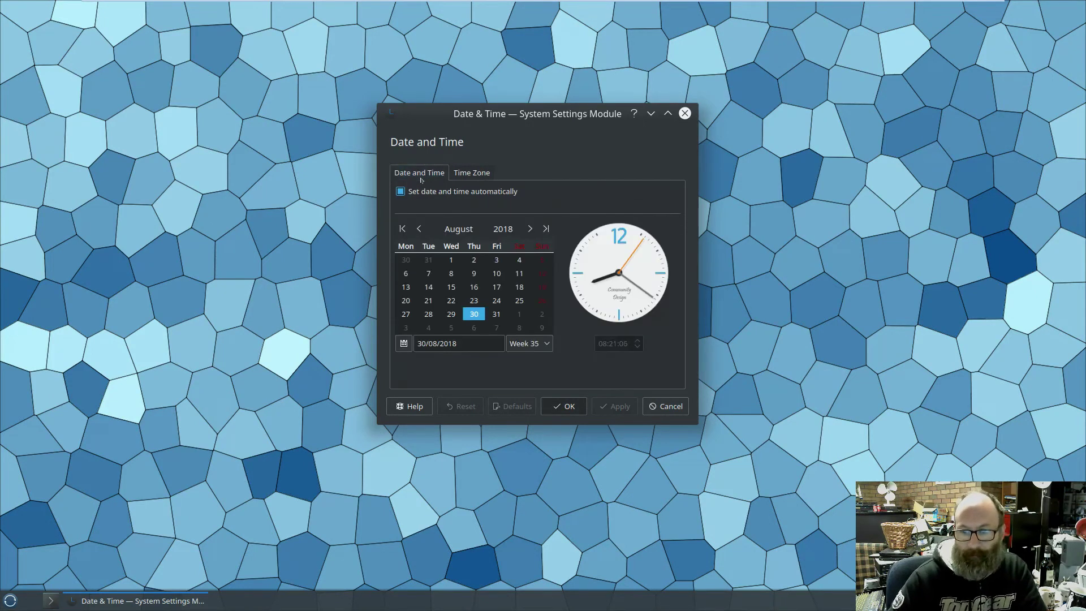
{"action": "left_click", "coordinate": [559, 407]}
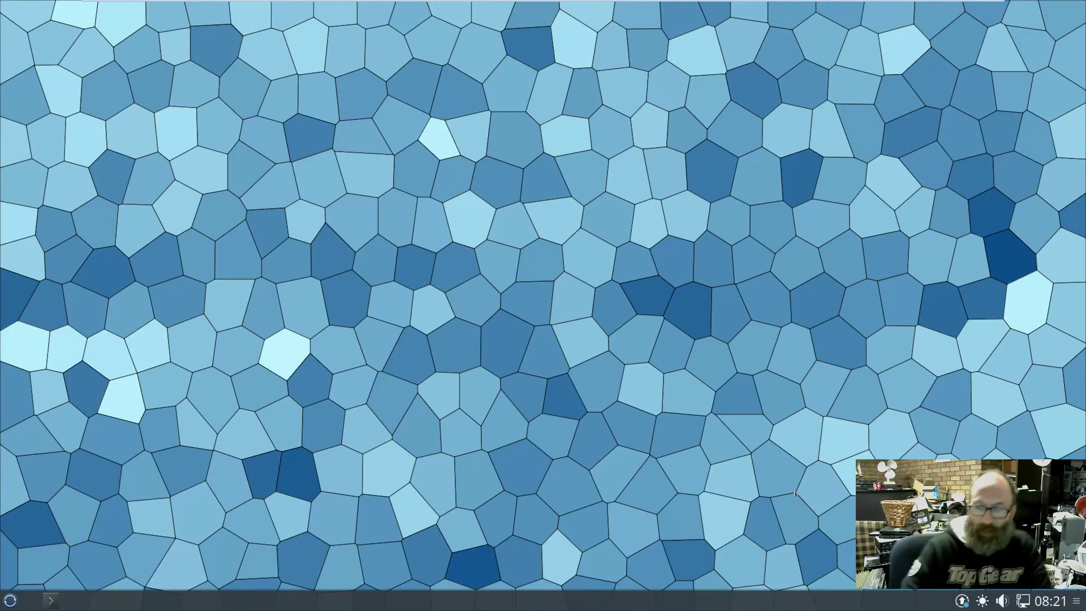
Inspect Wired connection 1's address and speed details in the network tray, then bring up the launcher.
{"action": "left_click", "coordinate": [1023, 601]}
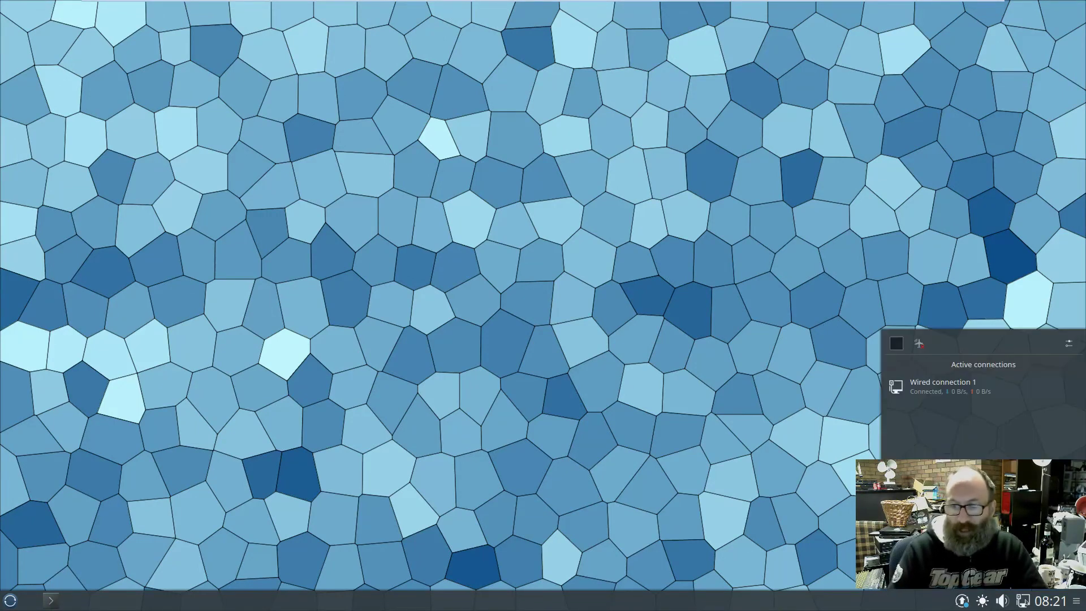
{"action": "left_click", "coordinate": [948, 391]}
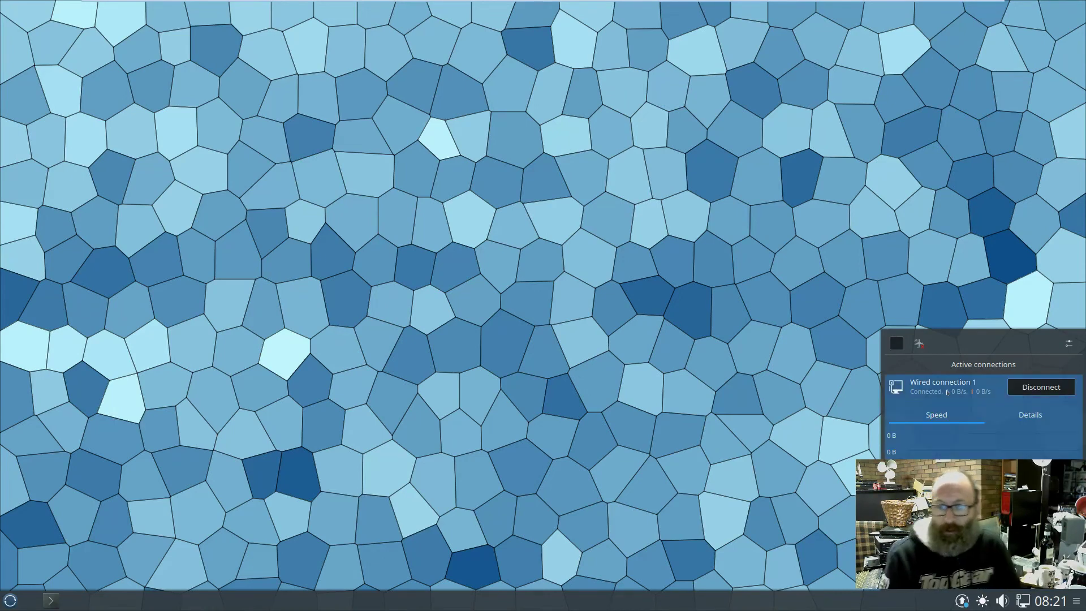
{"action": "left_click", "coordinate": [1000, 417]}
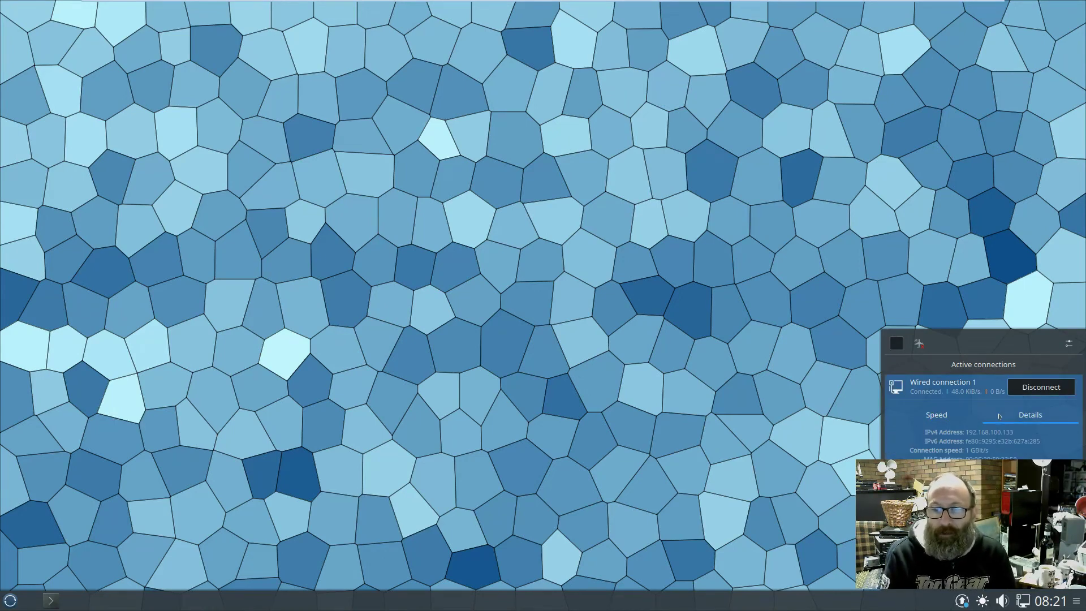
{"action": "left_click", "coordinate": [653, 429]}
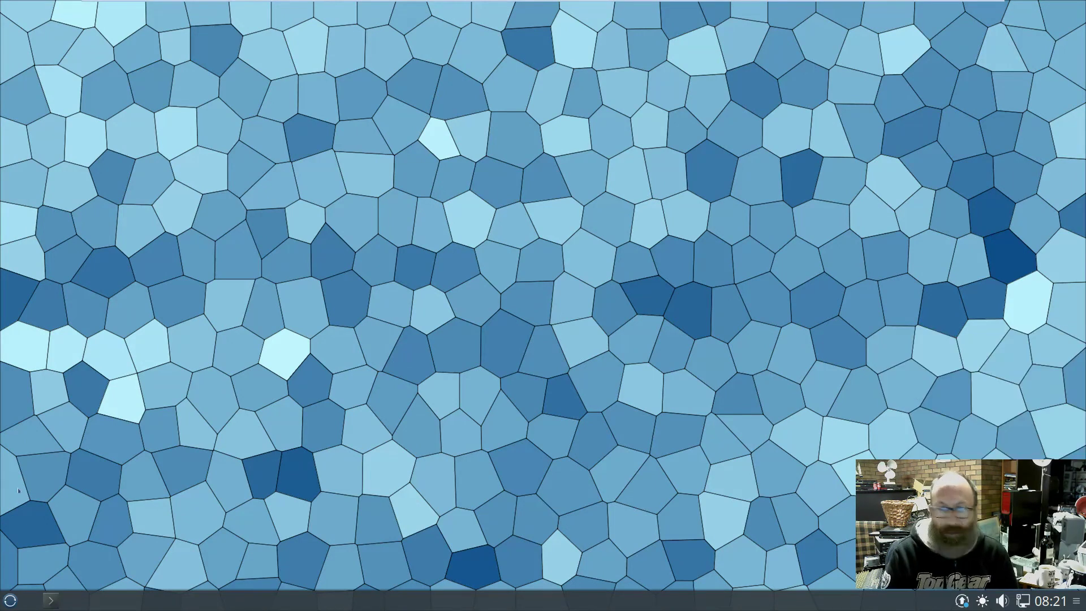
{"action": "left_click", "coordinate": [9, 600]}
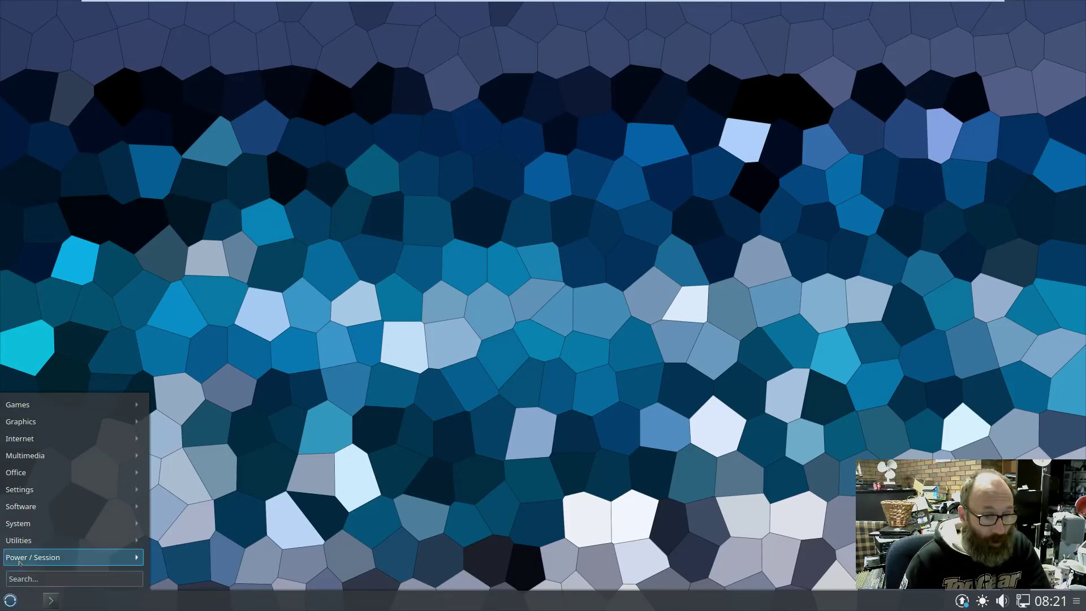
Launch Muon Package Manager from the launcher's System > Software menu.
{"action": "mouse_move", "coordinate": [26, 542]}
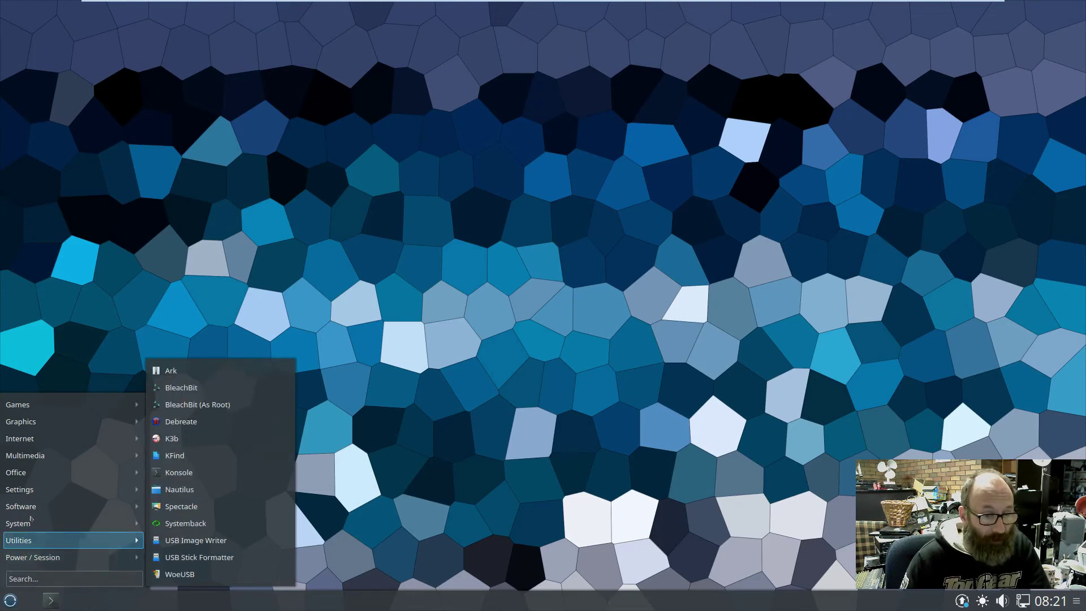
{"action": "mouse_move", "coordinate": [36, 517]}
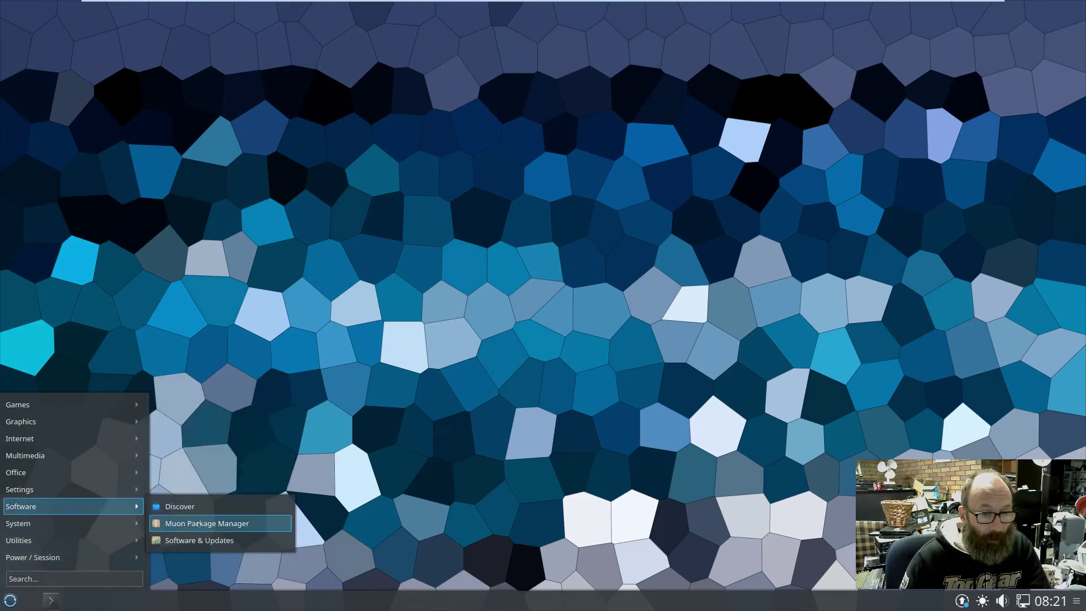
{"action": "left_click", "coordinate": [198, 524]}
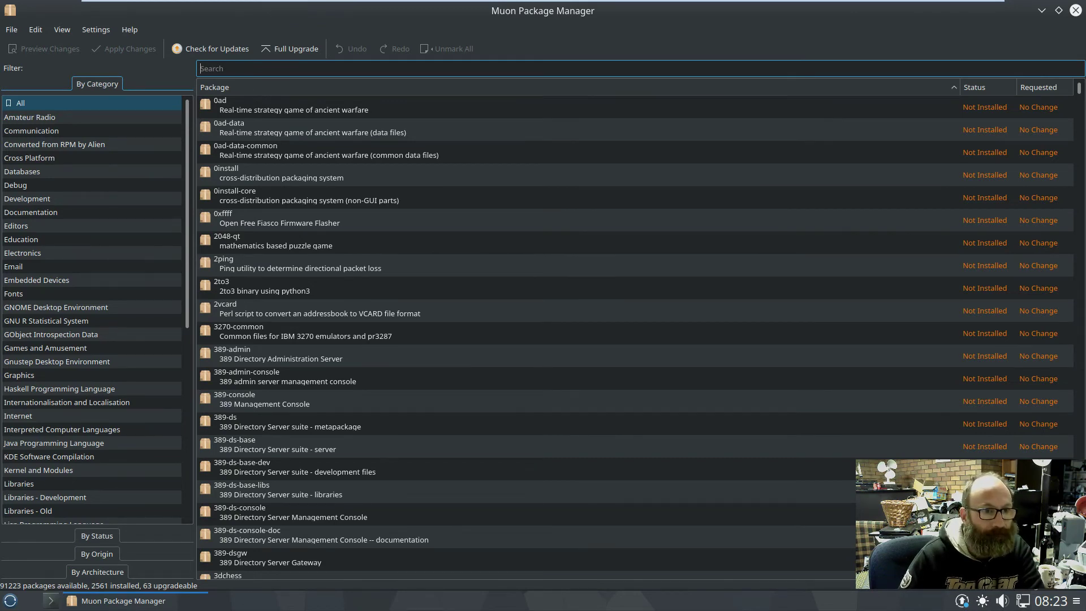
Browse the Video Software and Localisation package categories in Muon.
{"action": "scroll", "coordinate": [88, 180], "scroll_direction": "down", "scroll_amount": 1}
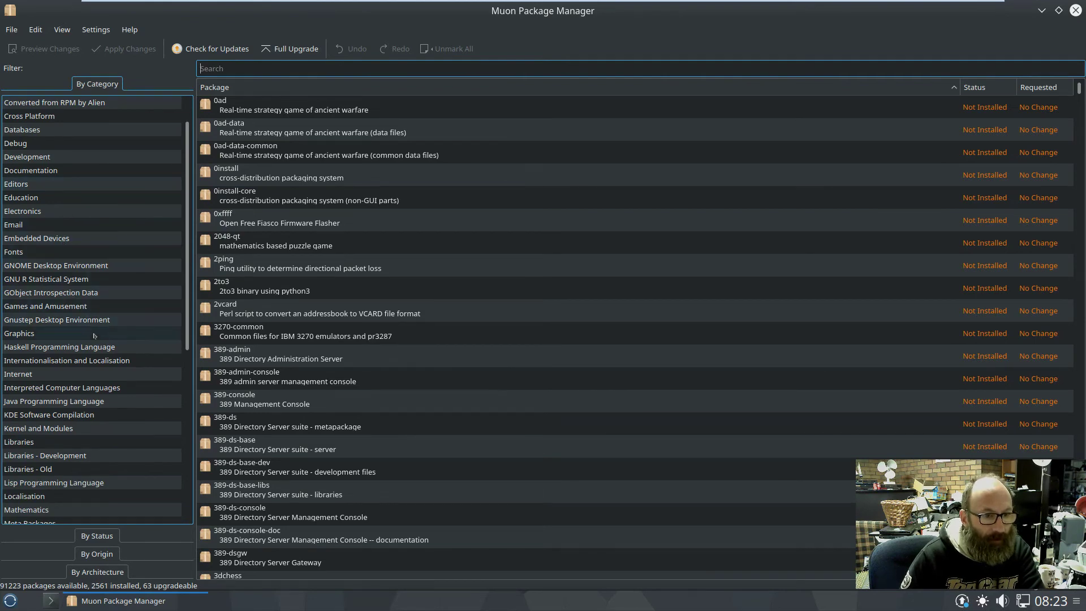
{"action": "scroll", "coordinate": [95, 336], "scroll_direction": "down", "scroll_amount": 3}
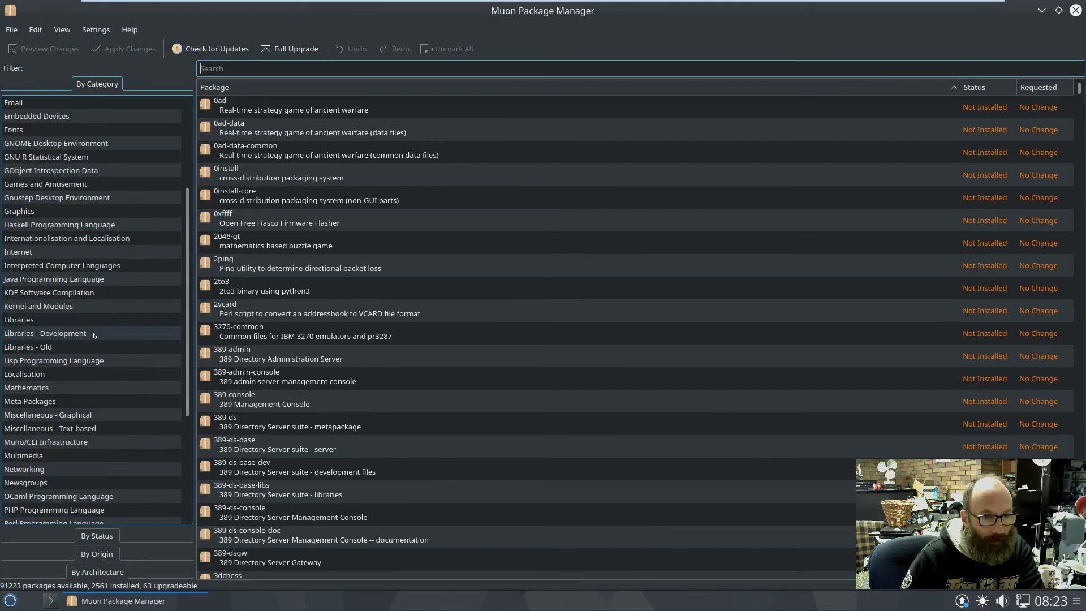
{"action": "scroll", "coordinate": [95, 336], "scroll_direction": "down", "scroll_amount": 4}
{"action": "scroll", "coordinate": [94, 336], "scroll_direction": "down", "scroll_amount": 1}
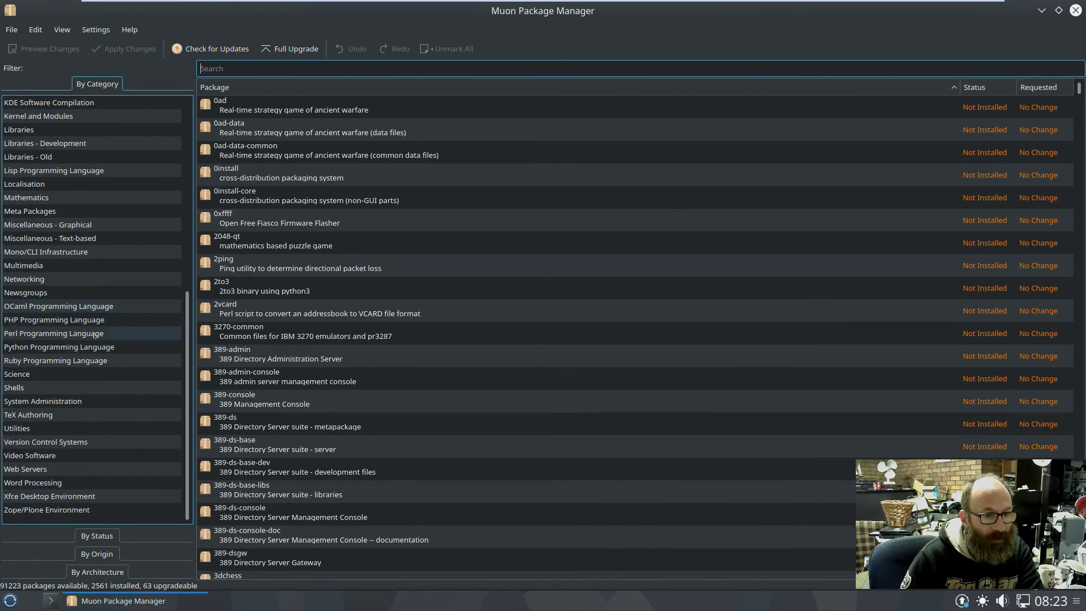
{"action": "left_click", "coordinate": [55, 455]}
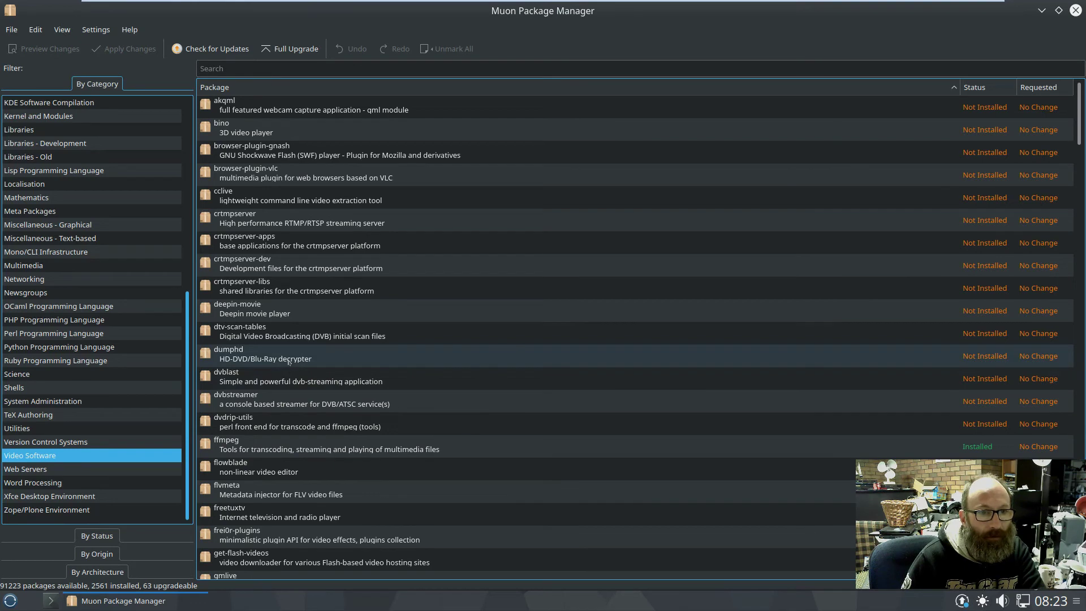
{"action": "left_click", "coordinate": [57, 184]}
{"action": "scroll", "coordinate": [56, 185], "scroll_direction": "up", "scroll_amount": 4}
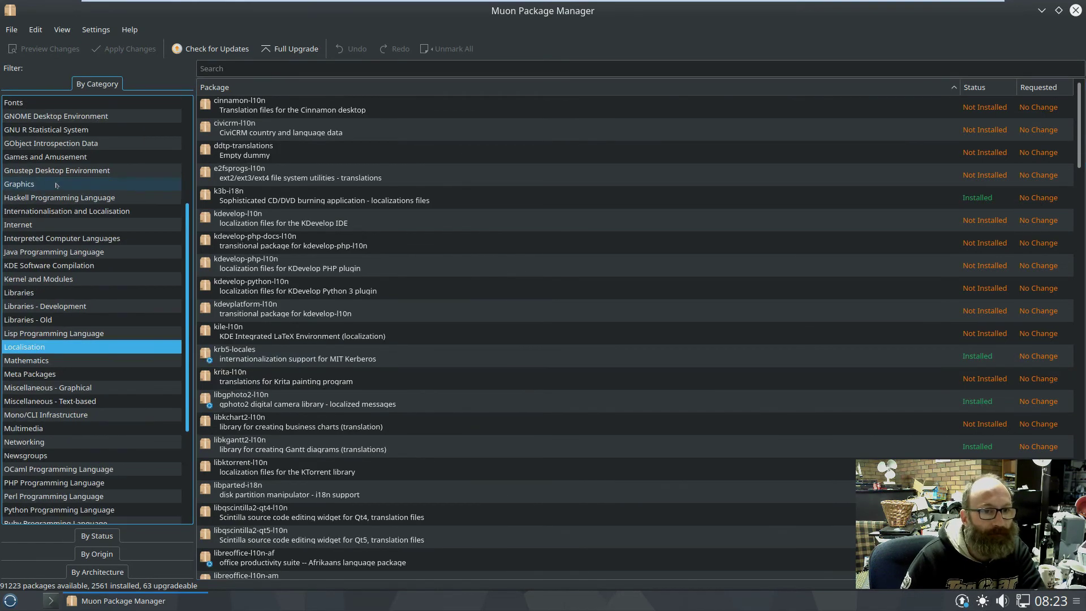
{"action": "scroll", "coordinate": [56, 185], "scroll_direction": "up", "scroll_amount": 4}
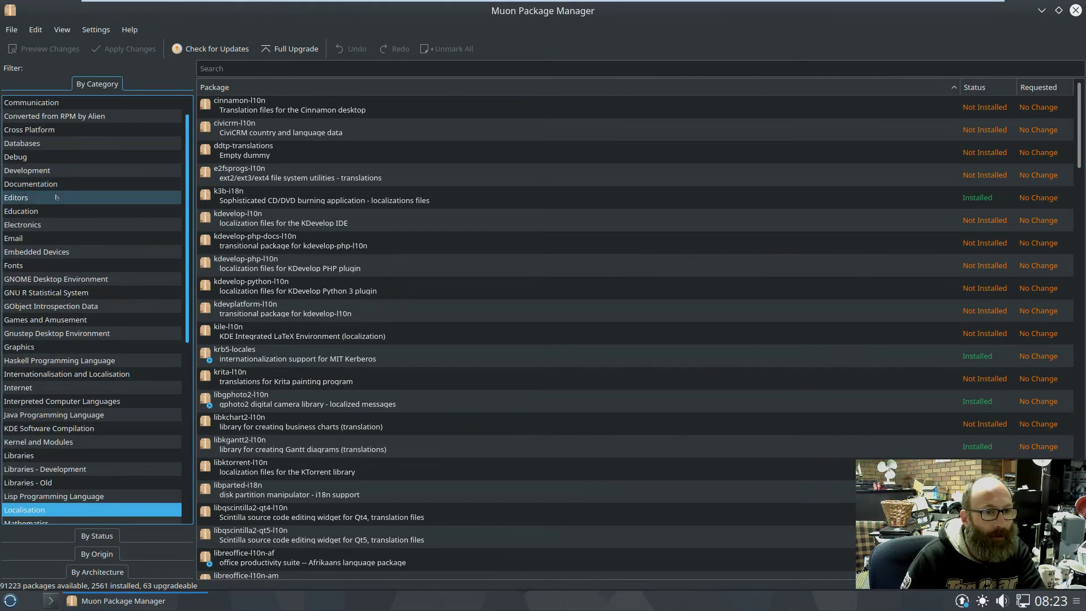
Browse the Alien-converted, Email and Kernel and Modules package categories, then close Muon.
{"action": "left_click", "coordinate": [94, 117]}
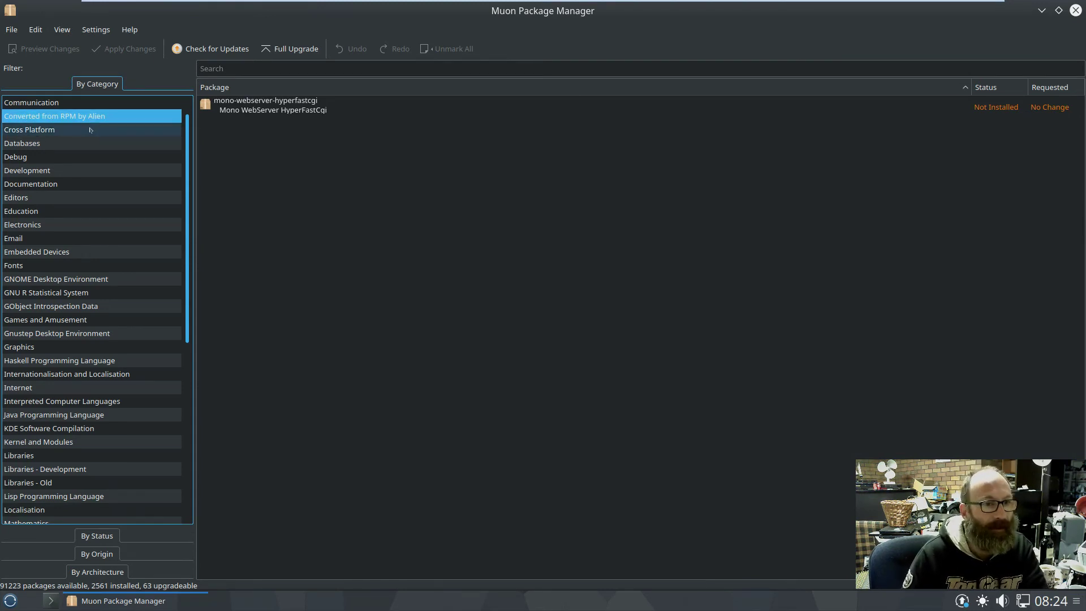
{"action": "left_click", "coordinate": [84, 249]}
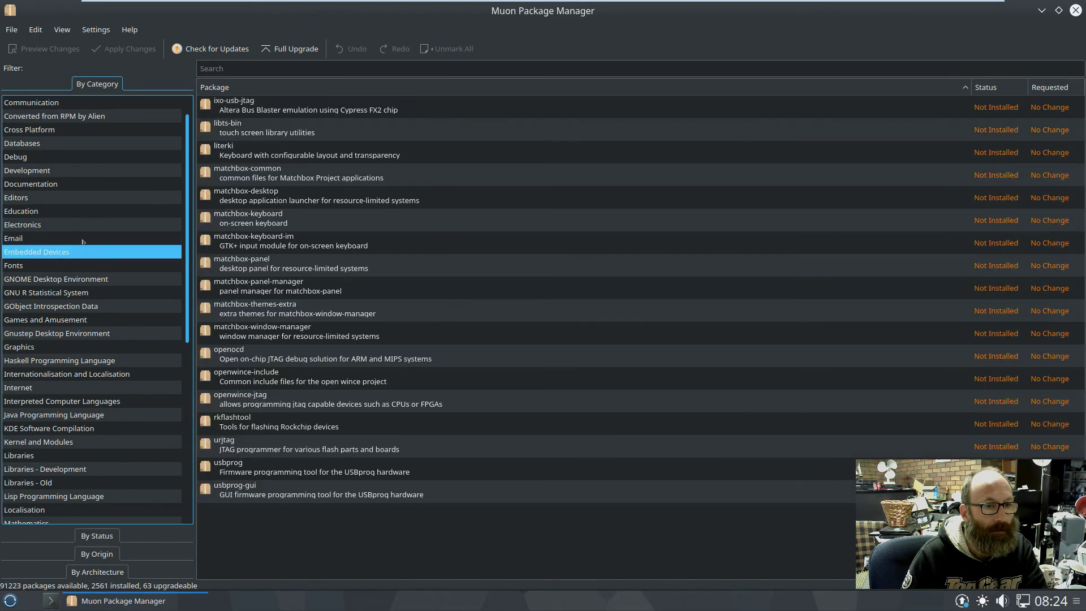
{"action": "left_click", "coordinate": [83, 238]}
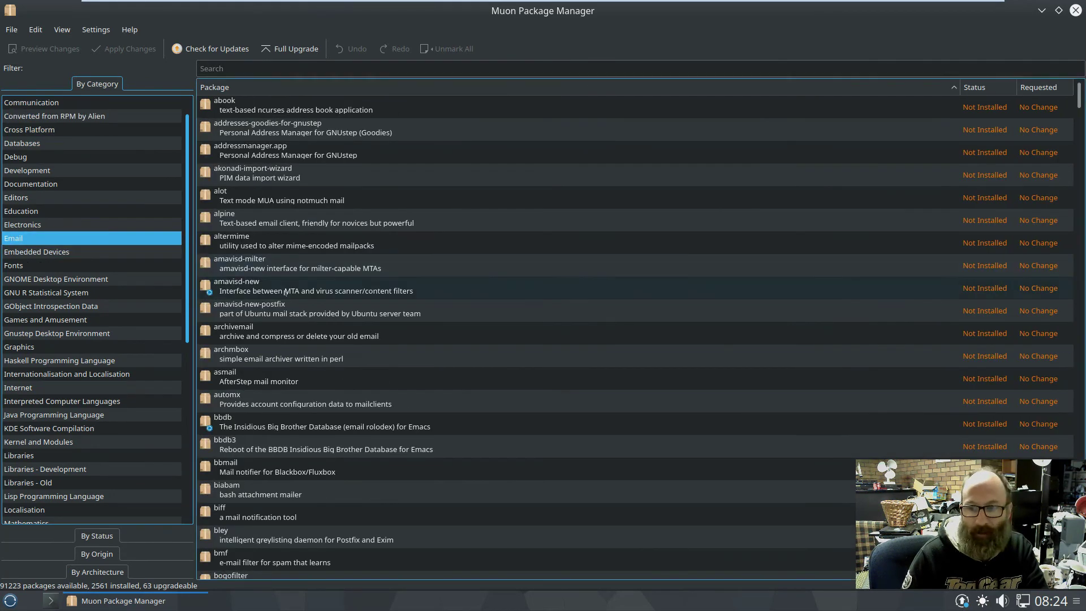
{"action": "scroll", "coordinate": [285, 292], "scroll_direction": "down", "scroll_amount": 15}
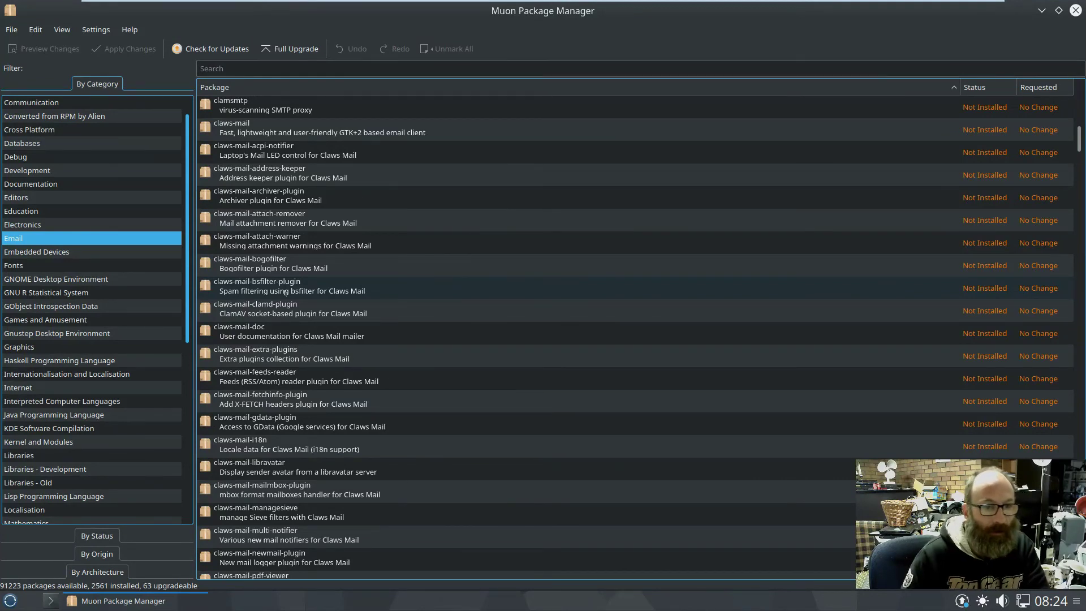
{"action": "scroll", "coordinate": [120, 333], "scroll_direction": "down", "scroll_amount": 1}
{"action": "scroll", "coordinate": [120, 332], "scroll_direction": "down", "scroll_amount": 3}
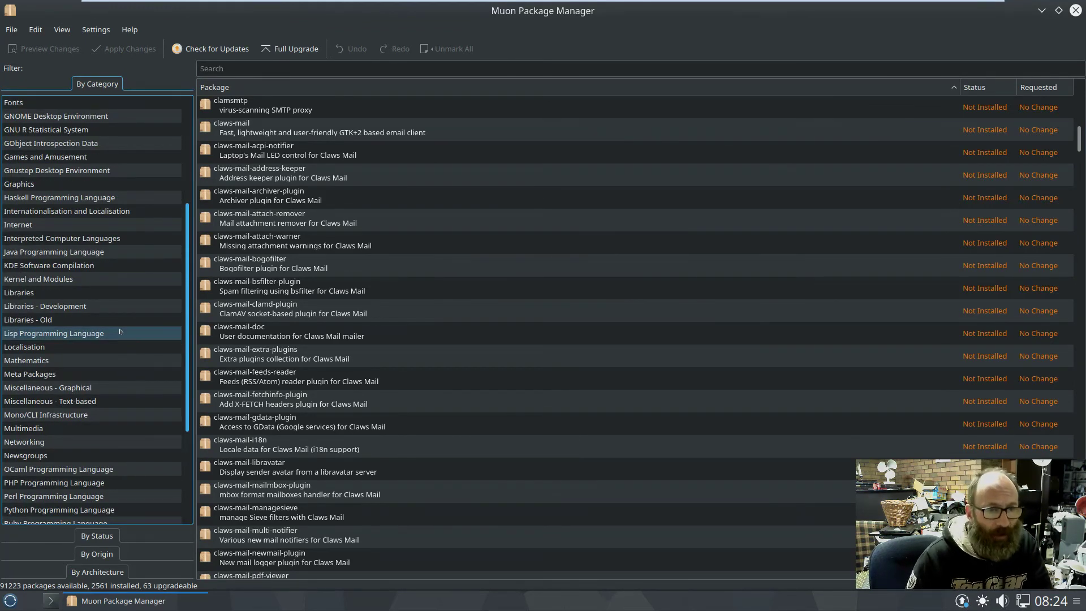
{"action": "left_click", "coordinate": [97, 288]}
{"action": "left_click", "coordinate": [98, 279]}
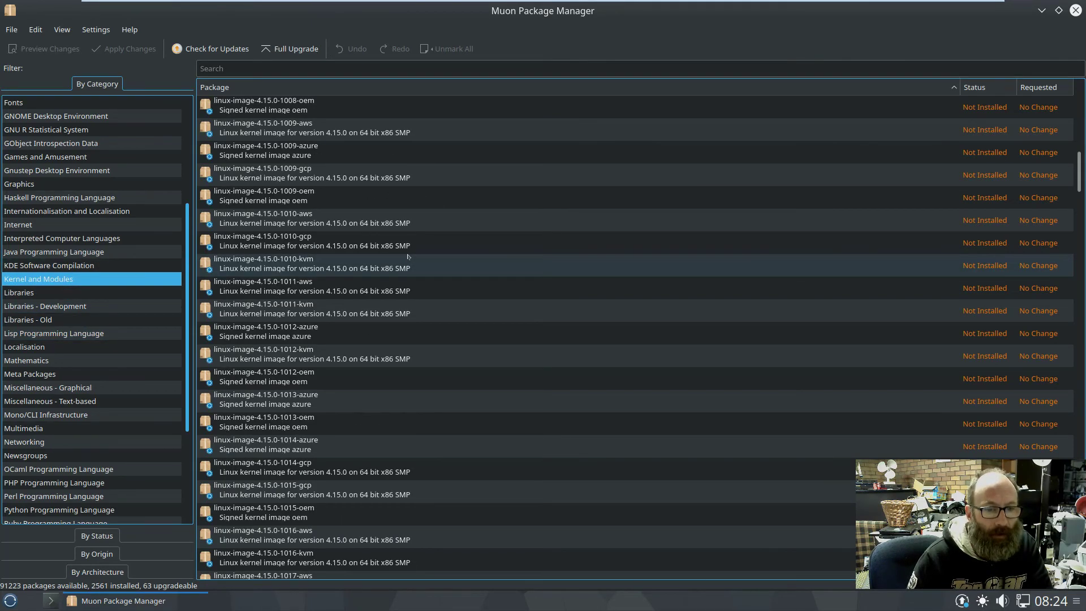
{"action": "scroll", "coordinate": [408, 257], "scroll_direction": "down", "scroll_amount": 5}
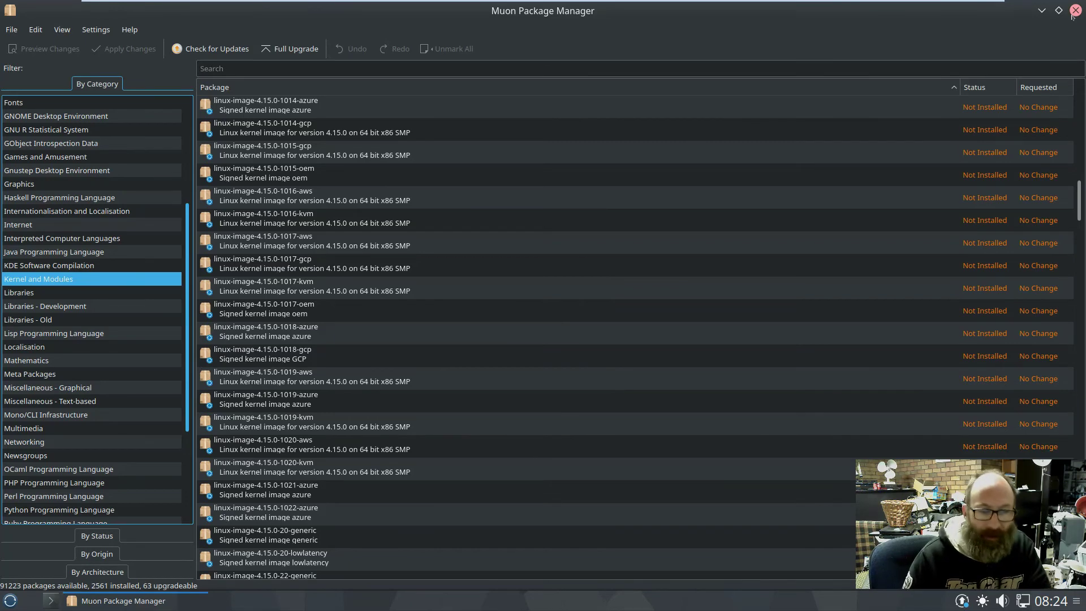
{"action": "left_click", "coordinate": [1075, 10]}
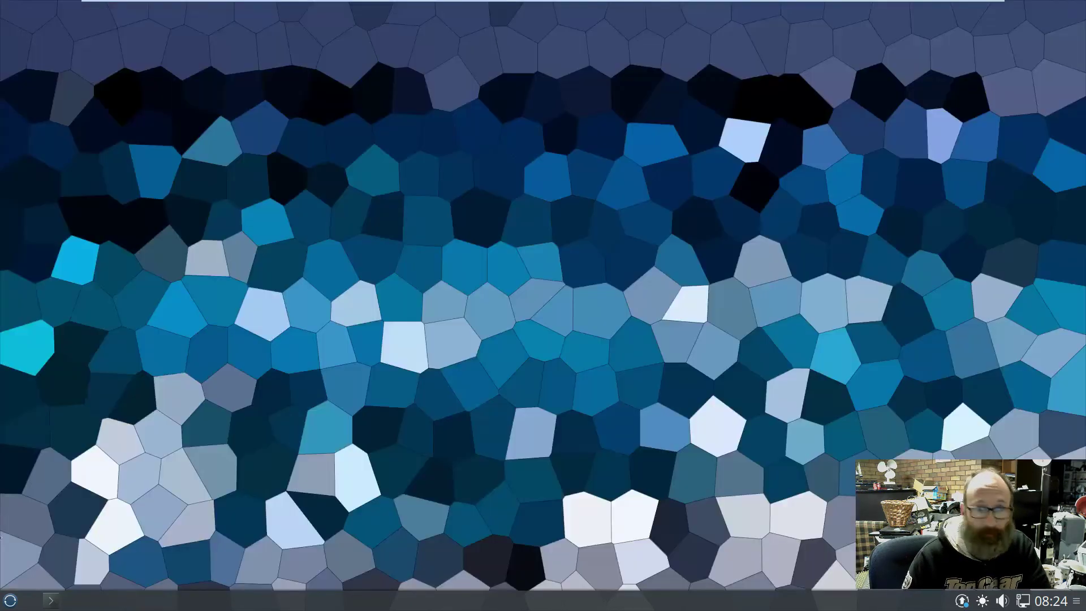
{"action": "left_click", "coordinate": [10, 600]}
{"action": "mouse_move", "coordinate": [59, 527]}
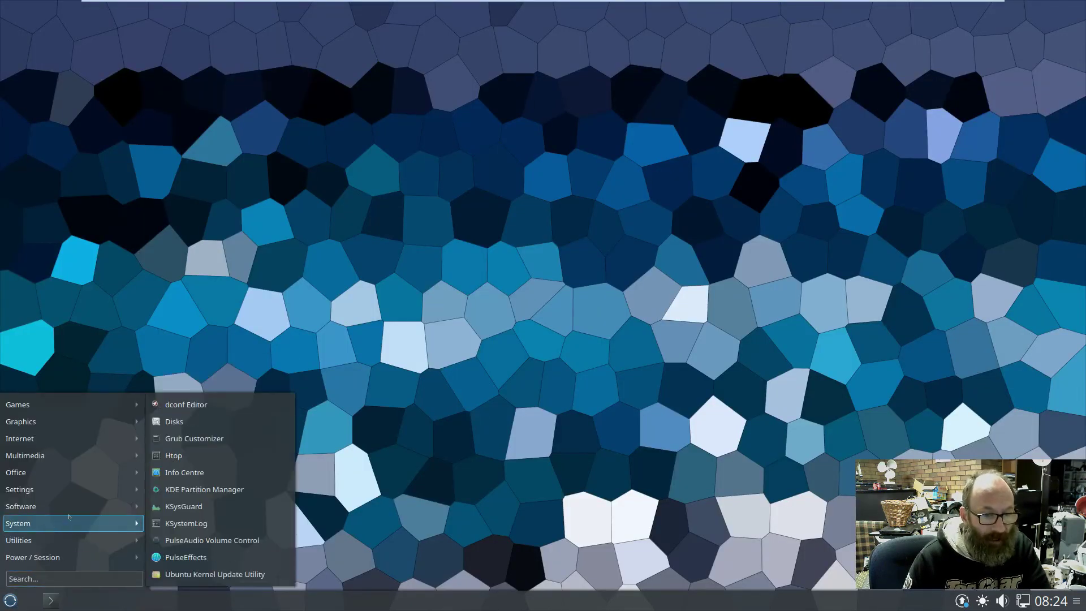
{"action": "left_click", "coordinate": [206, 581]}
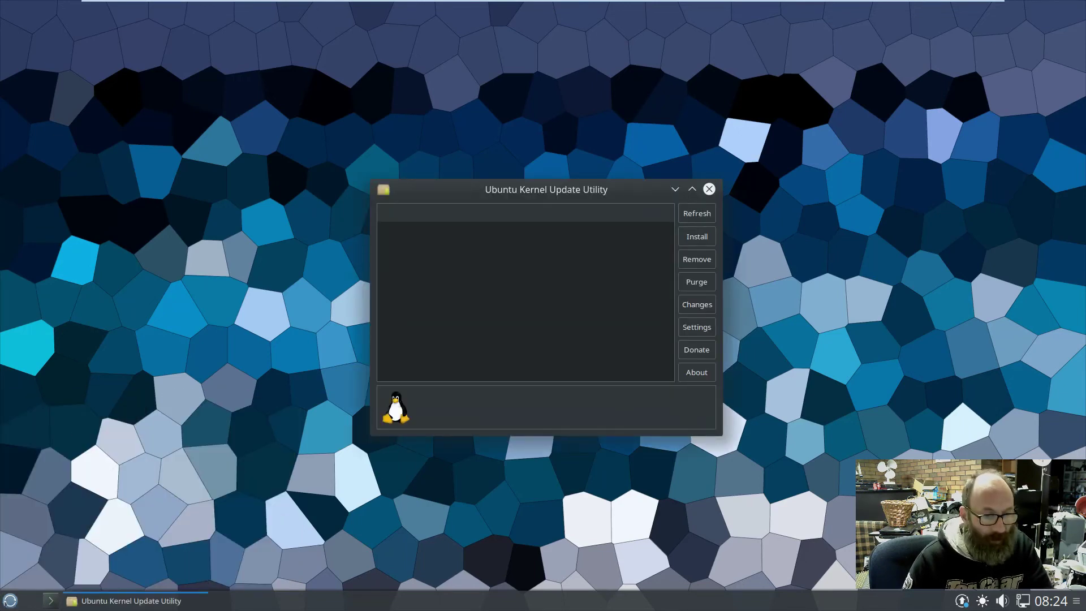
{"action": "left_click", "coordinate": [5, 602]}
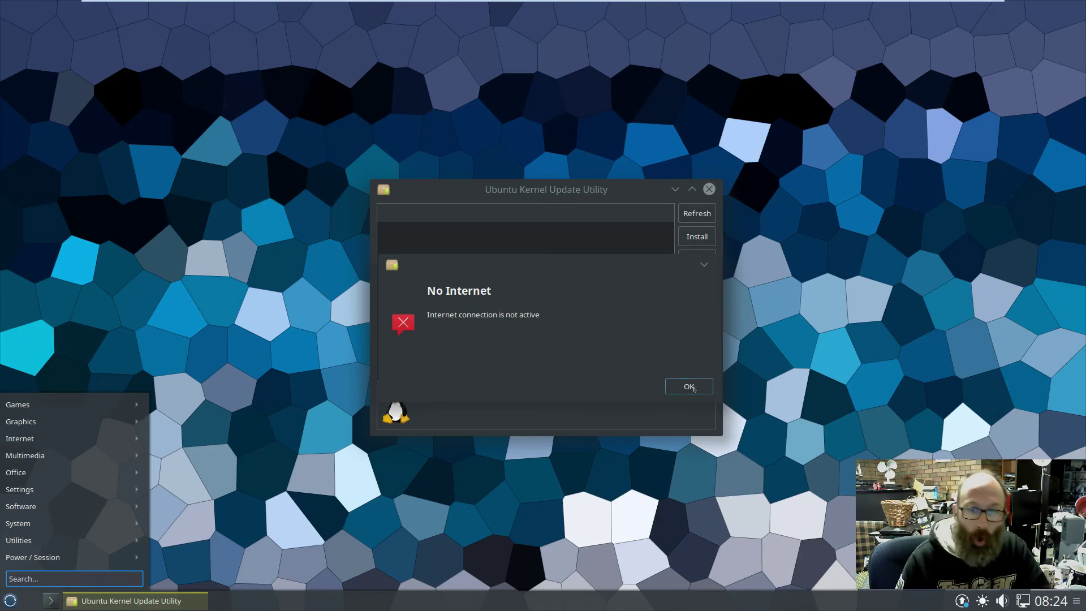
{"action": "left_click", "coordinate": [546, 321]}
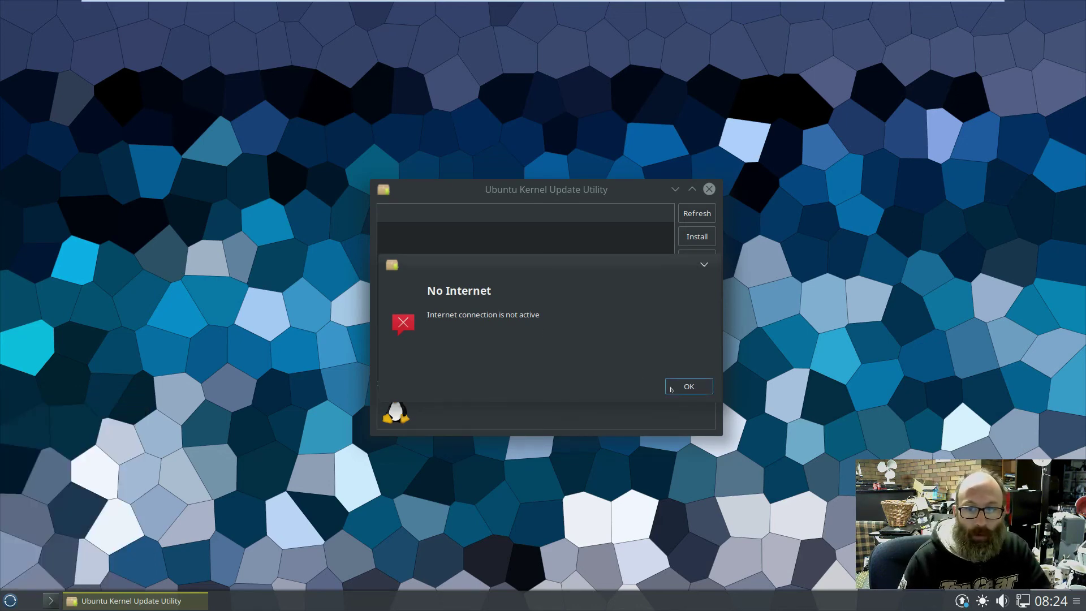
{"action": "left_click", "coordinate": [671, 390]}
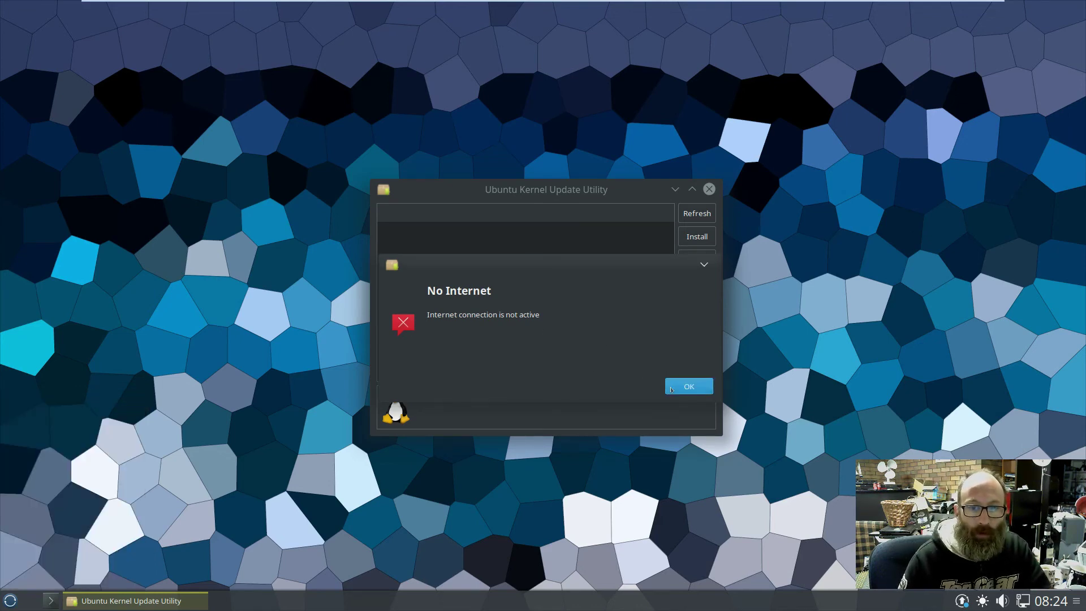
{"action": "left_click", "coordinate": [709, 189]}
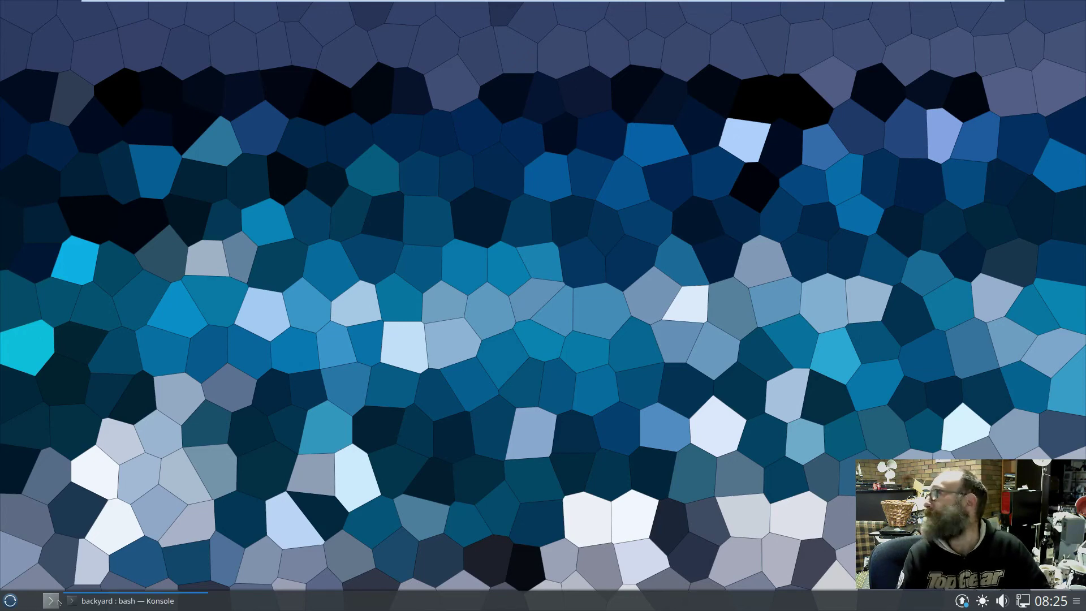
{"action": "left_click", "coordinate": [51, 601]}
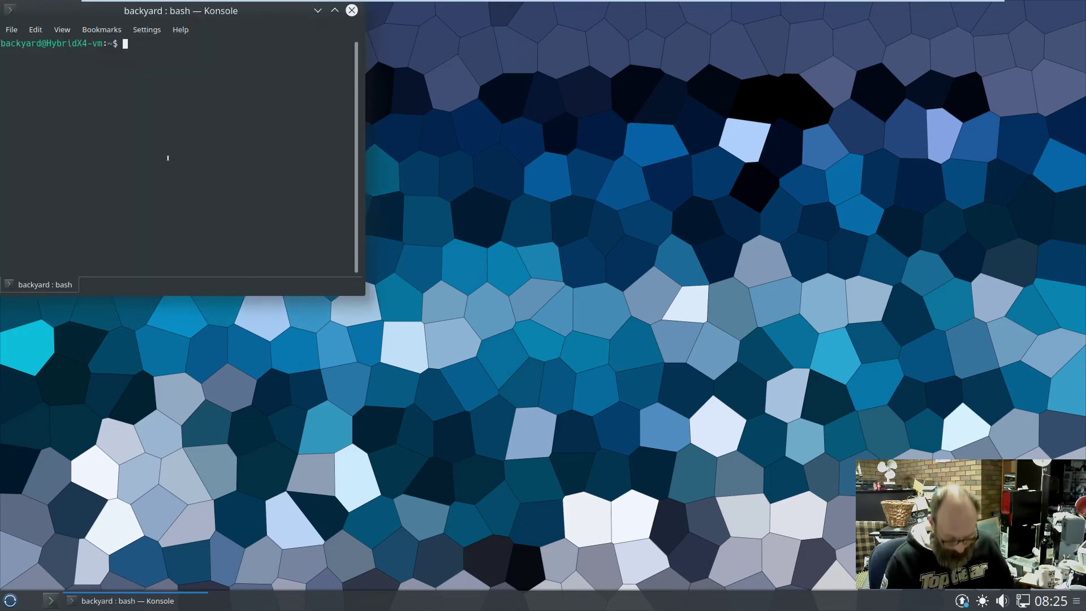
{"action": "type", "text": "ping 8.8.8.8"}
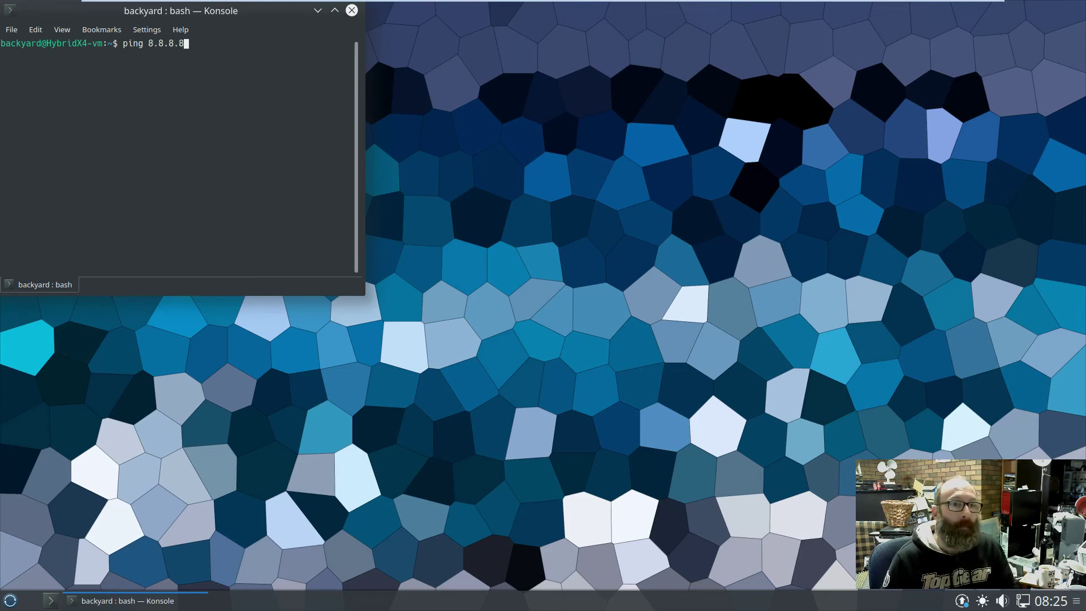
{"action": "key", "text": "Return"}
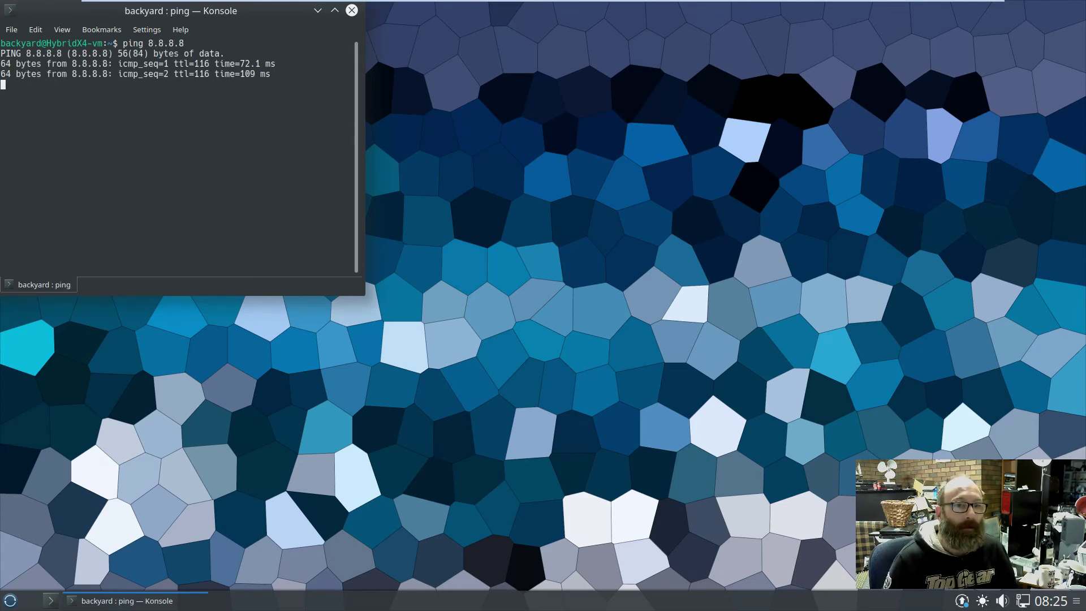
{"action": "key", "text": "super"}
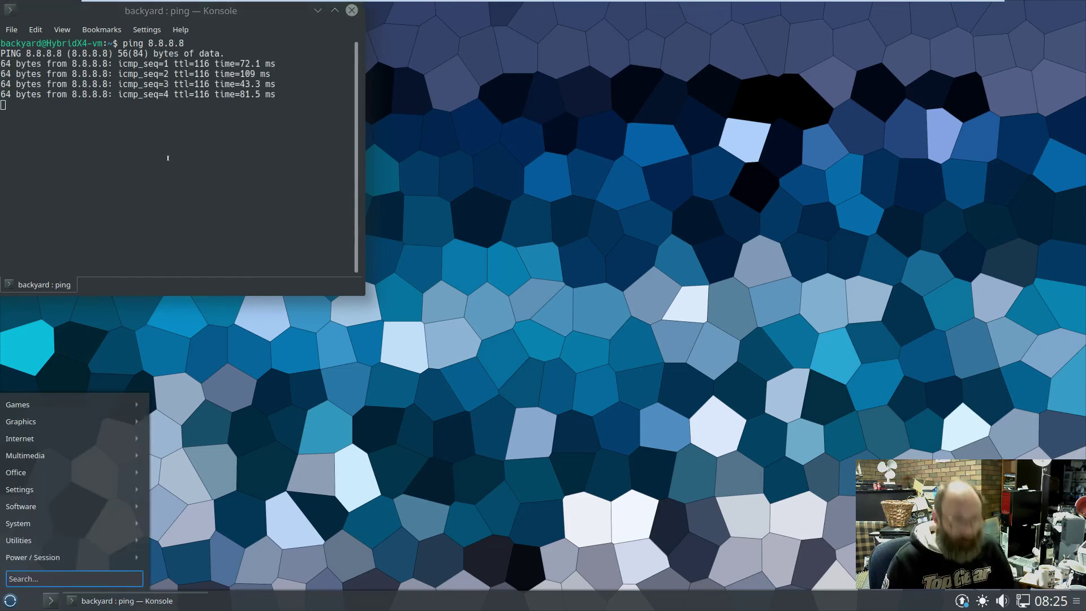
{"action": "left_click", "coordinate": [350, 13]}
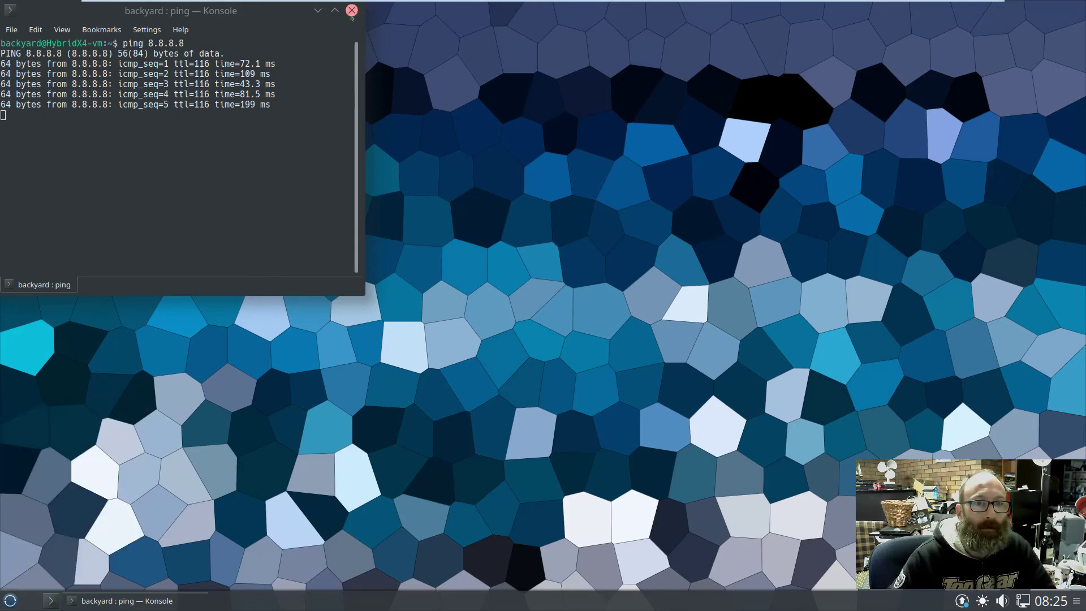
{"action": "left_click", "coordinate": [351, 11]}
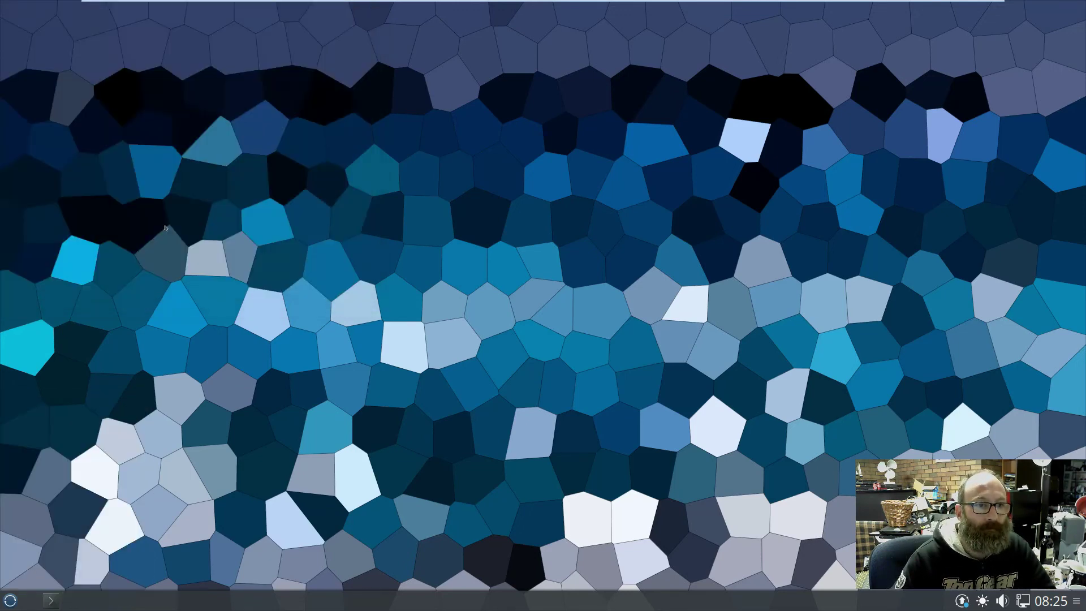
Relaunch the Ubuntu Kernel Update Utility from the launcher.
{"action": "left_click", "coordinate": [10, 600]}
{"action": "mouse_move", "coordinate": [86, 538]}
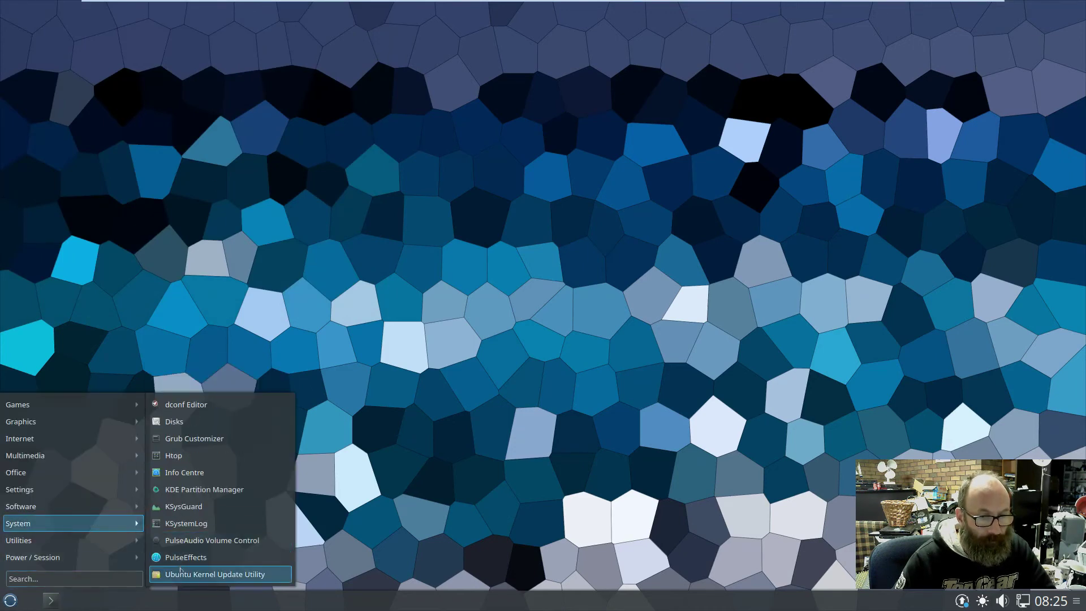
{"action": "left_click", "coordinate": [181, 575]}
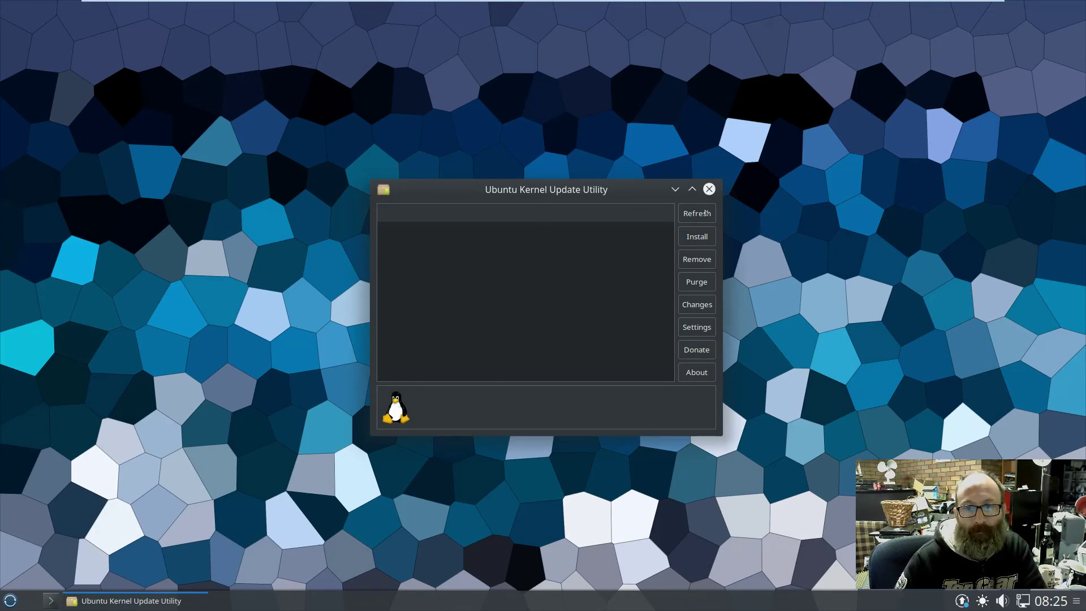
Dismiss the no-internet warning, close the Kernel Update Utility, and reopen the launcher.
{"action": "left_click", "coordinate": [11, 600]}
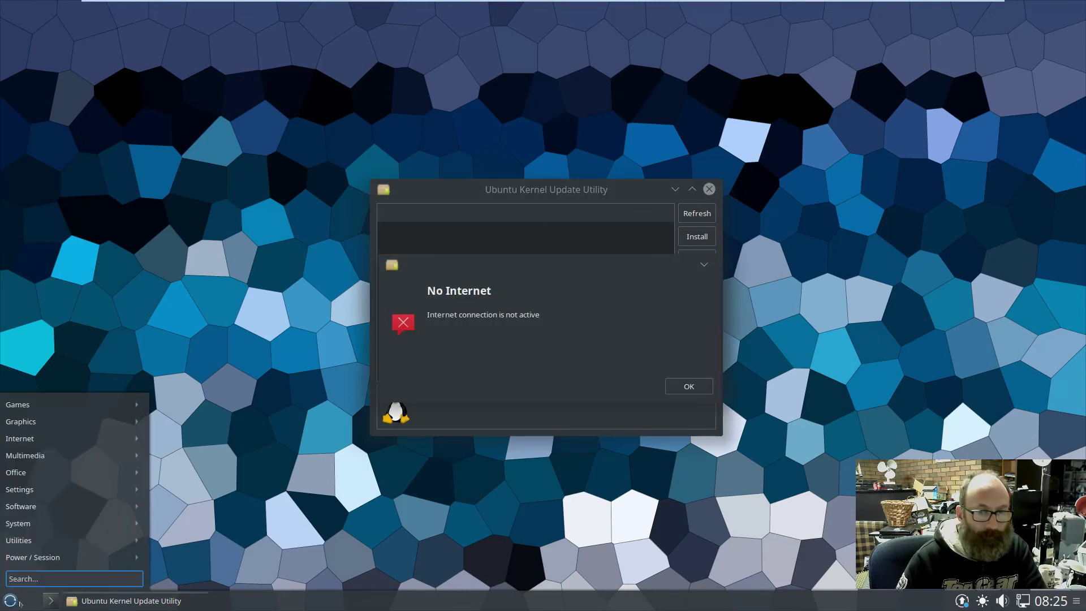
{"action": "left_click", "coordinate": [679, 387]}
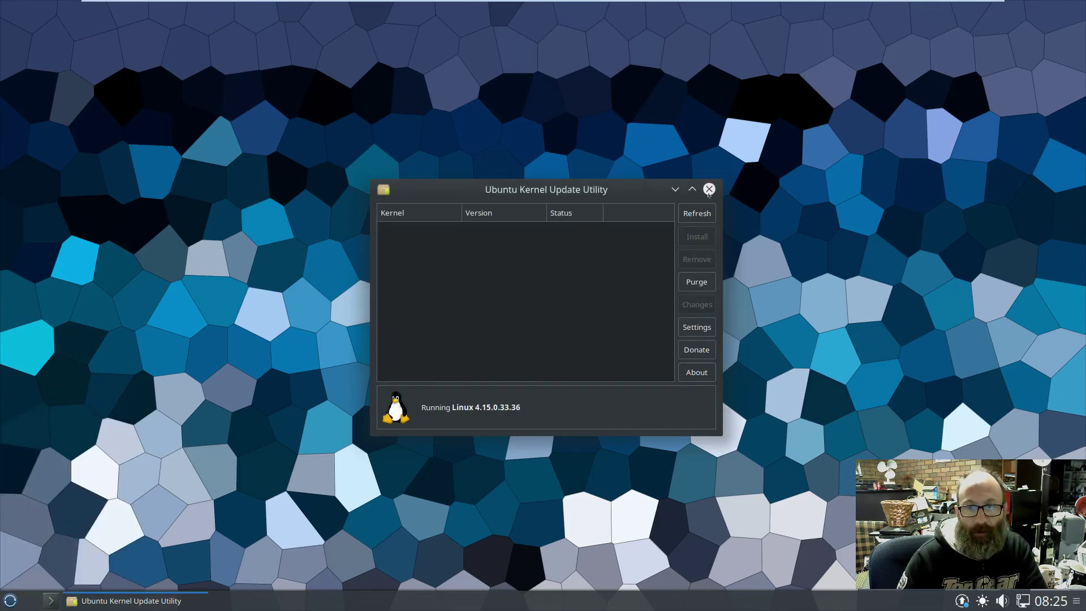
{"action": "left_click", "coordinate": [709, 189]}
{"action": "left_click", "coordinate": [10, 601]}
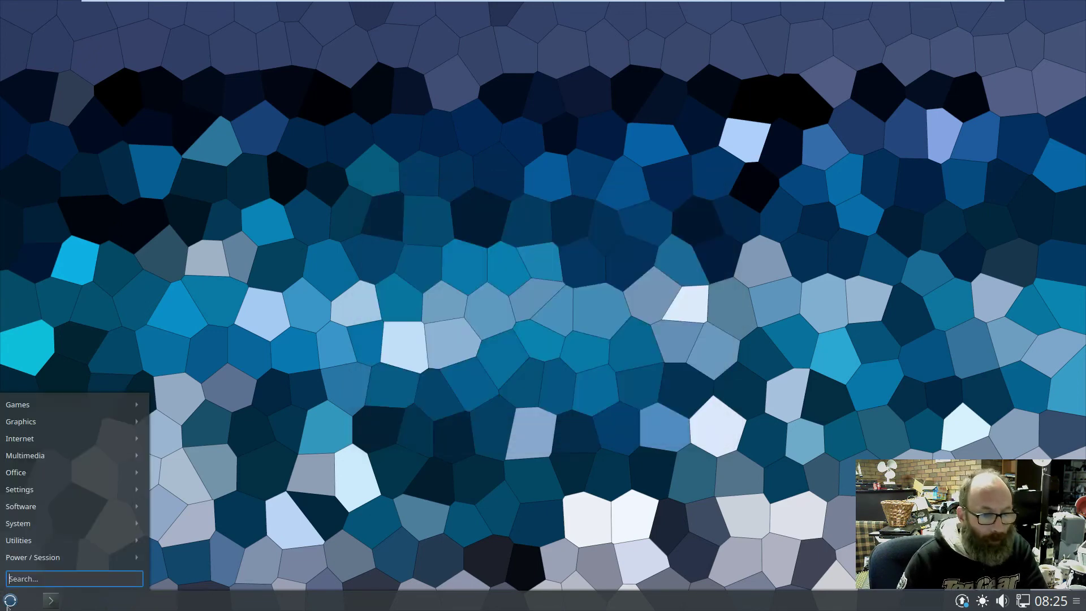
Launch Firefox from Internet to load Google, close it, and show the Utilities apps.
{"action": "mouse_move", "coordinate": [47, 448]}
{"action": "left_click", "coordinate": [192, 473]}
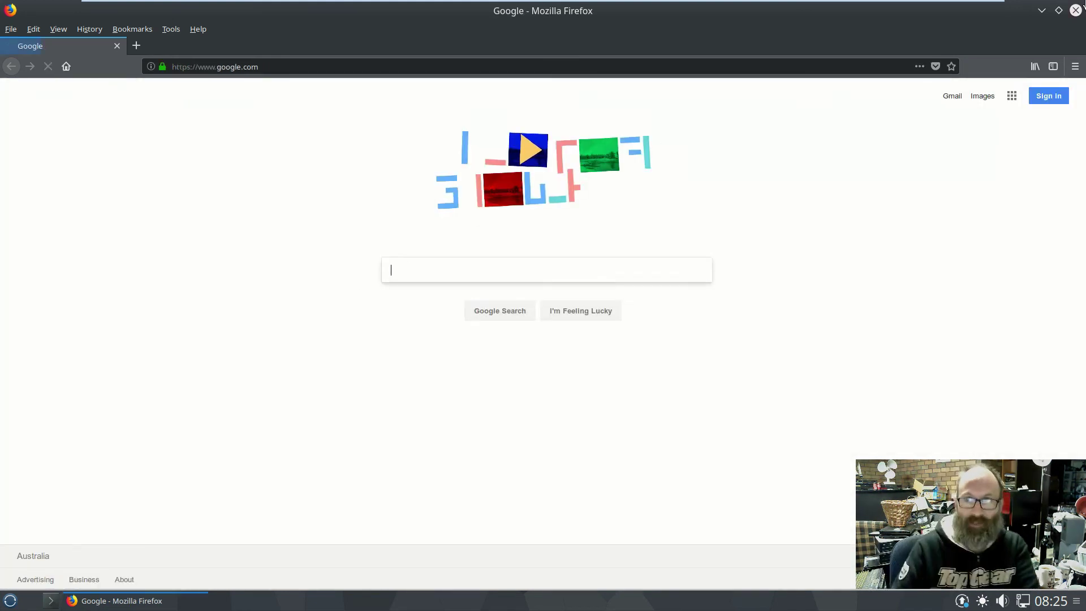
{"action": "left_click", "coordinate": [1076, 10]}
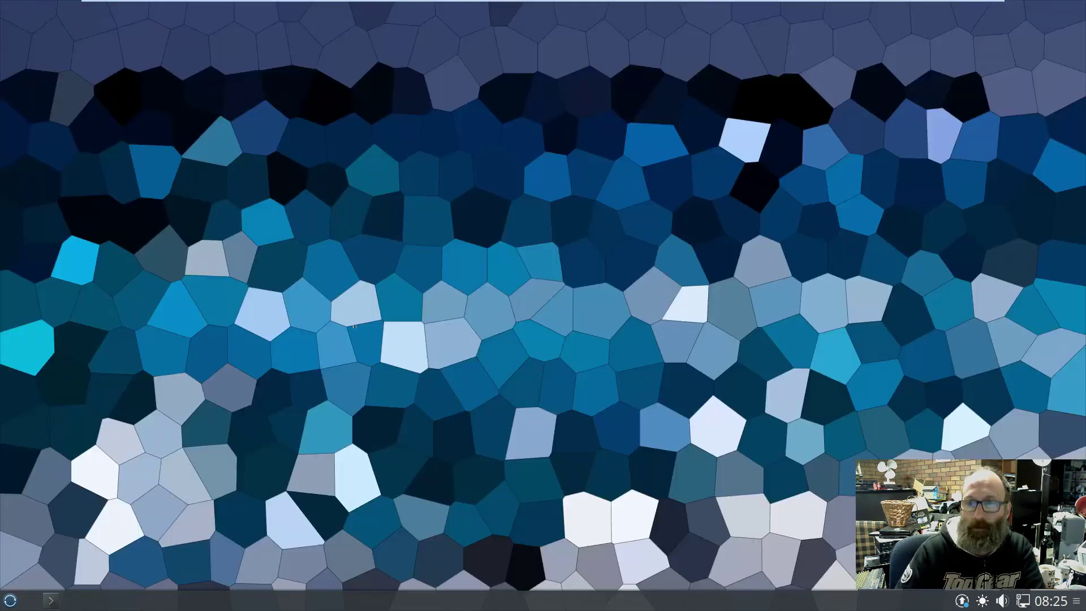
{"action": "left_click", "coordinate": [10, 601]}
{"action": "mouse_move", "coordinate": [49, 542]}
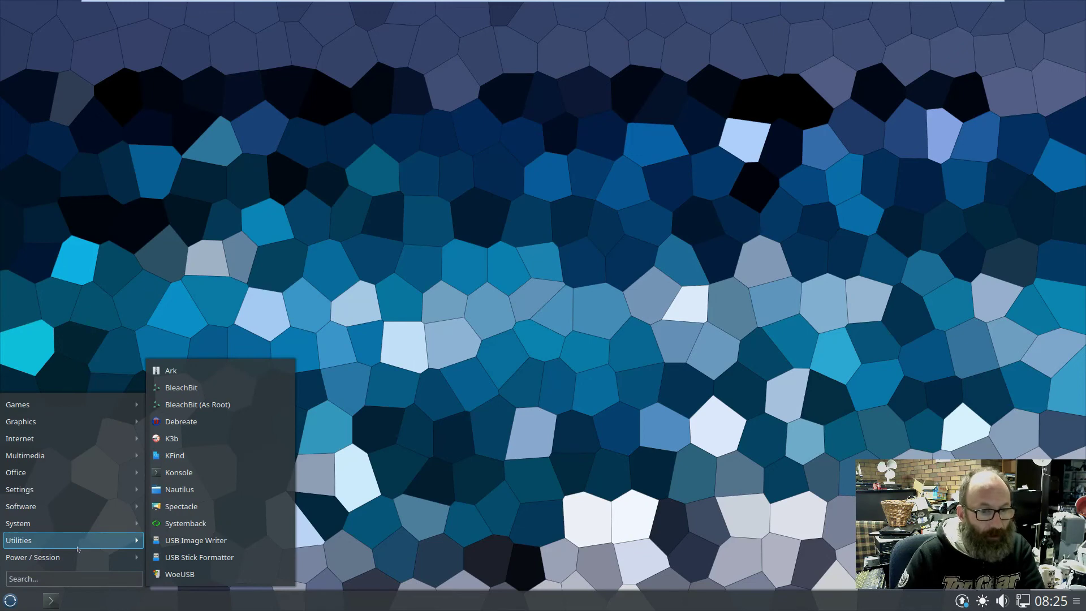
Run Debreate from Utilities, acknowledge its First Run notice, then quit it via Confirm.
{"action": "left_click", "coordinate": [197, 421]}
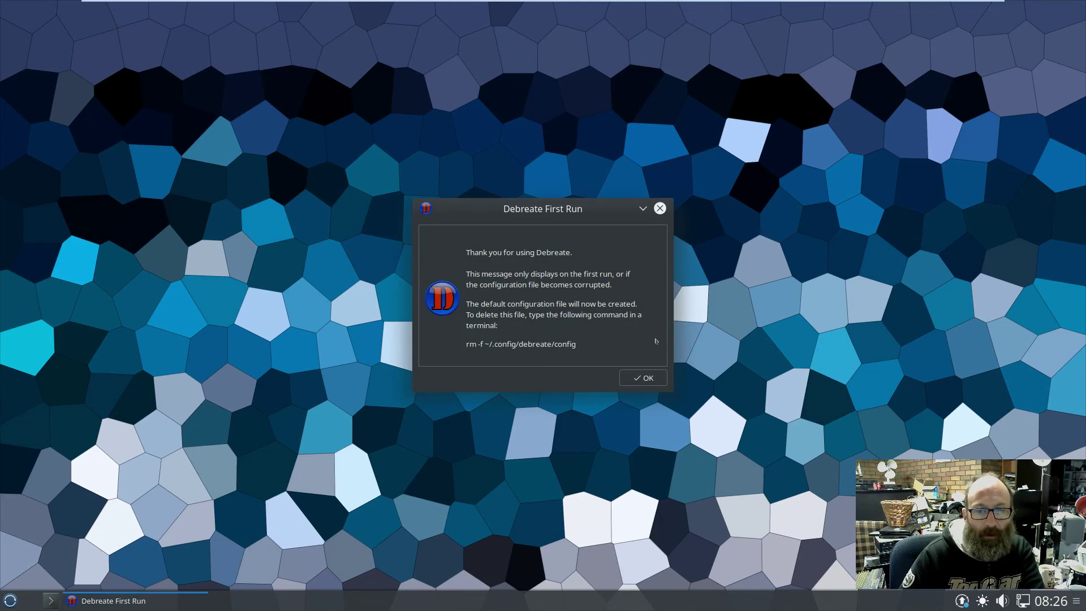
{"action": "left_click", "coordinate": [631, 383]}
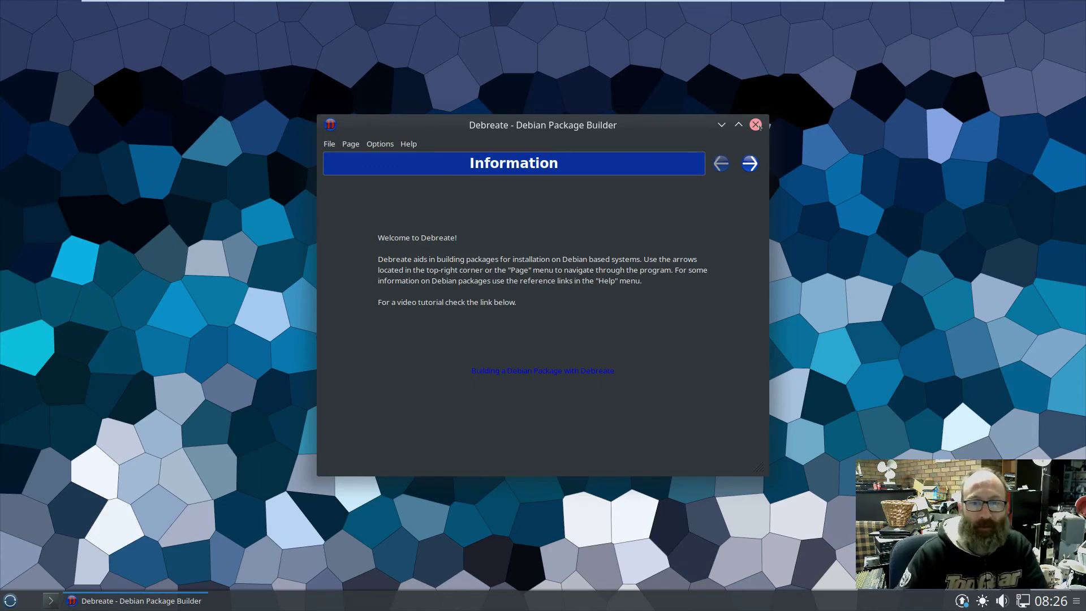
{"action": "left_click", "coordinate": [757, 124]}
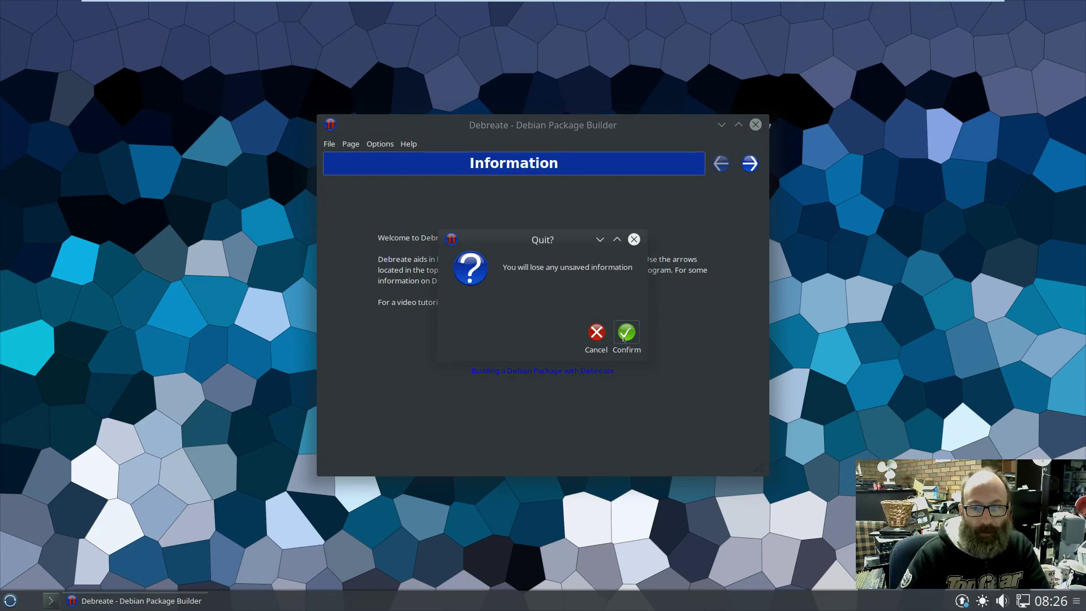
{"action": "left_click", "coordinate": [625, 333]}
{"action": "left_click", "coordinate": [10, 600]}
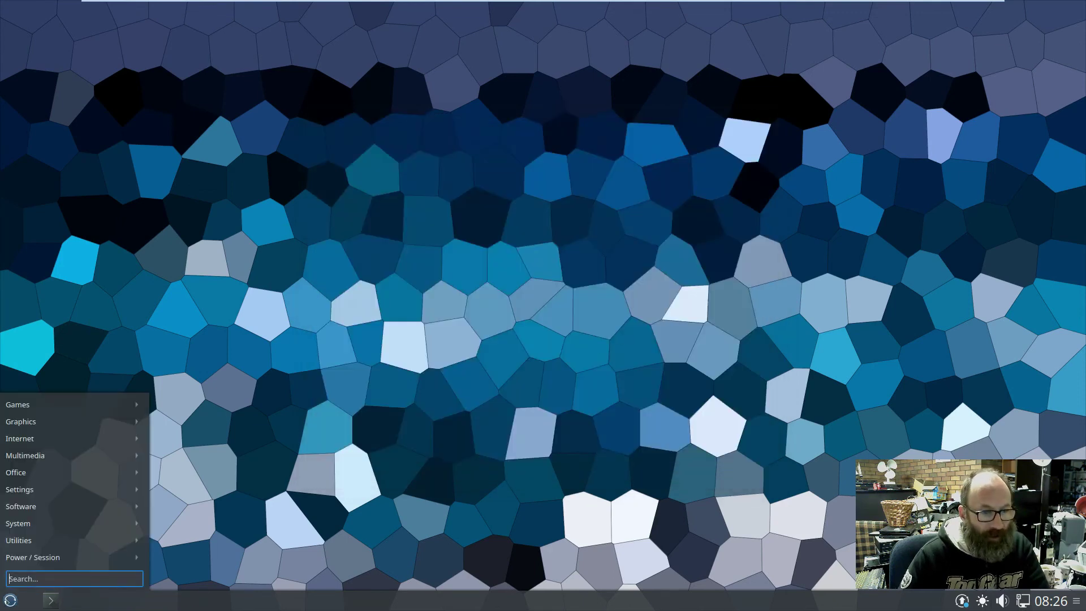
Launch VLC, accept its privacy policy, view the 4.0.0-dev About info, then close VLC.
{"action": "mouse_move", "coordinate": [49, 486]}
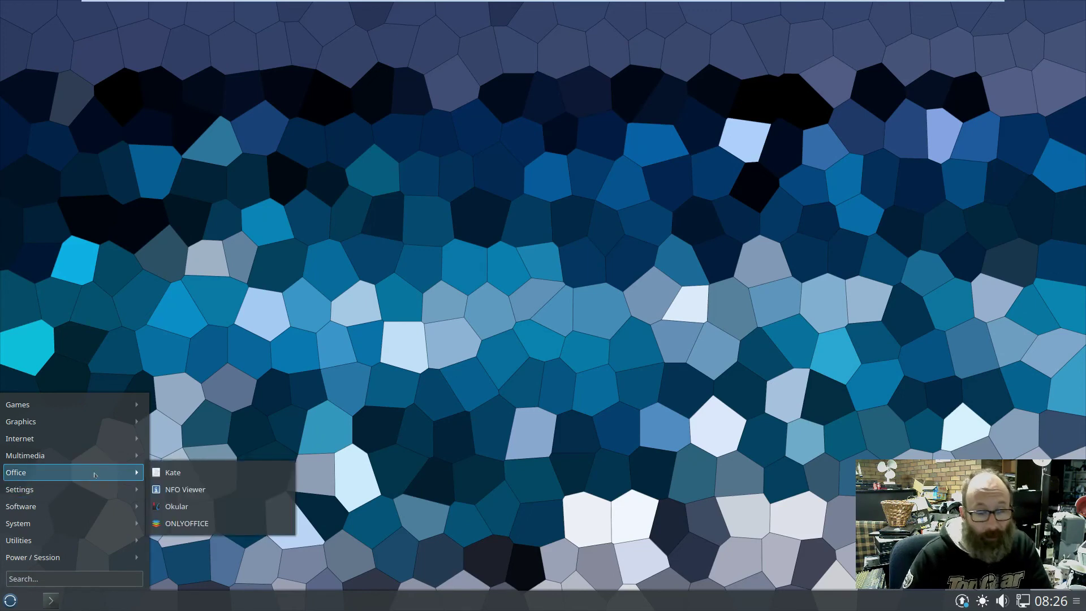
{"action": "mouse_move", "coordinate": [100, 456]}
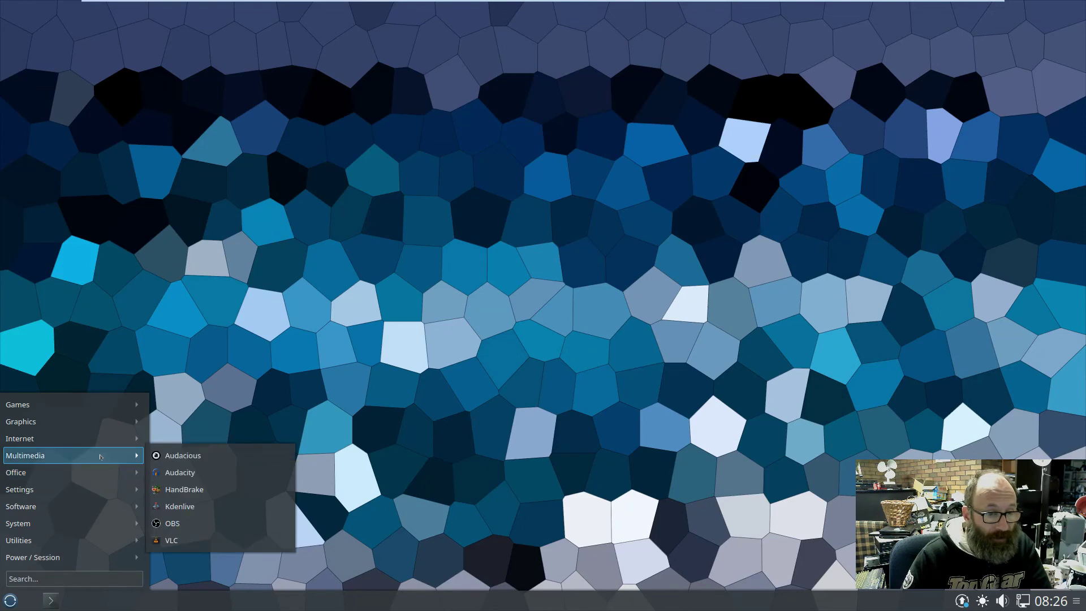
{"action": "left_click", "coordinate": [176, 540]}
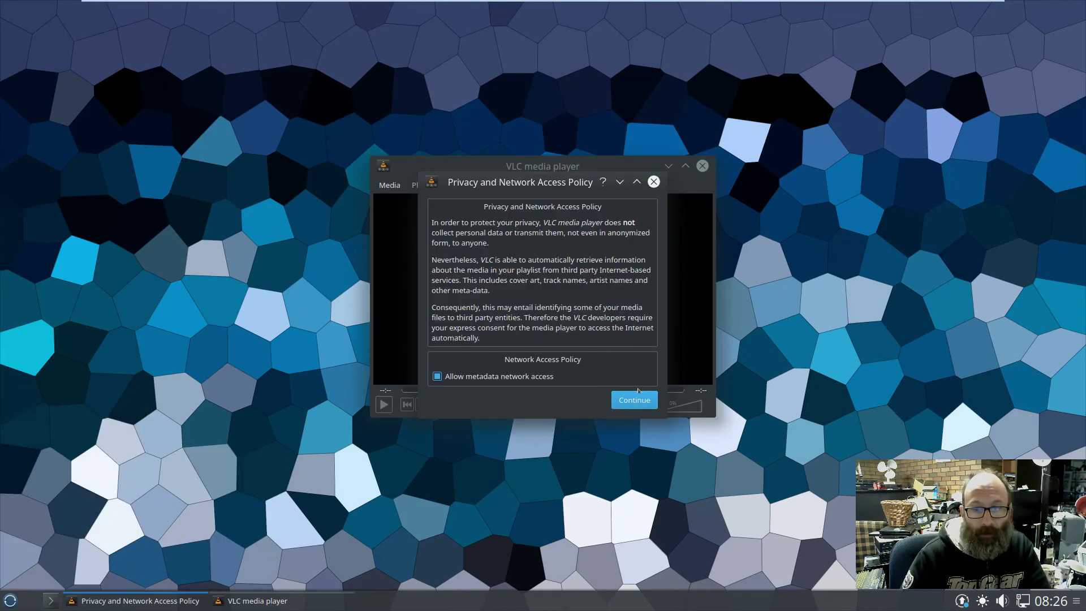
{"action": "left_click", "coordinate": [633, 400]}
{"action": "left_click", "coordinate": [620, 185]}
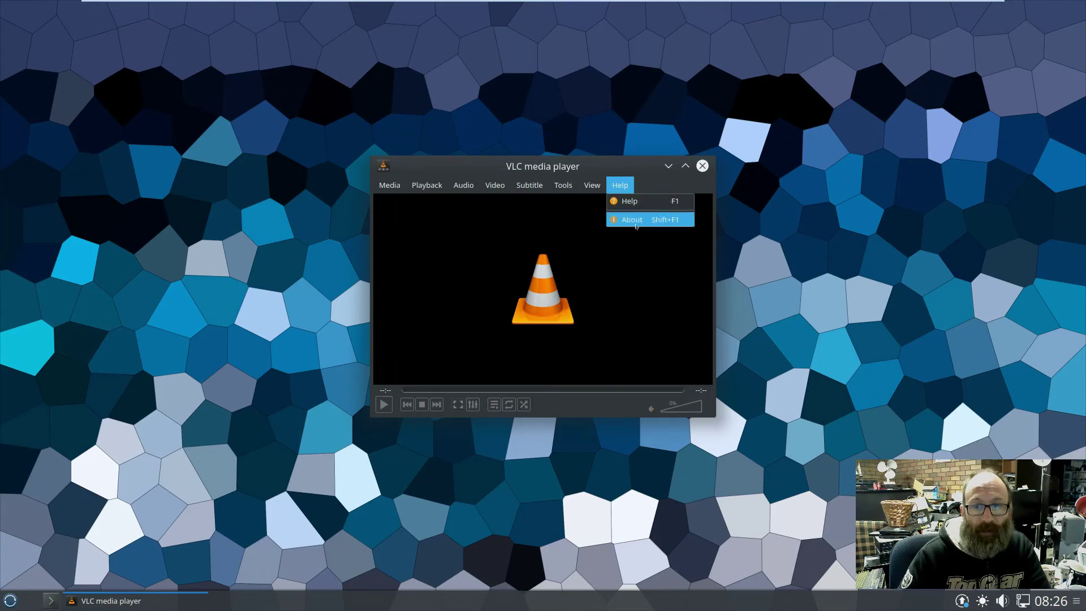
{"action": "left_click", "coordinate": [639, 220]}
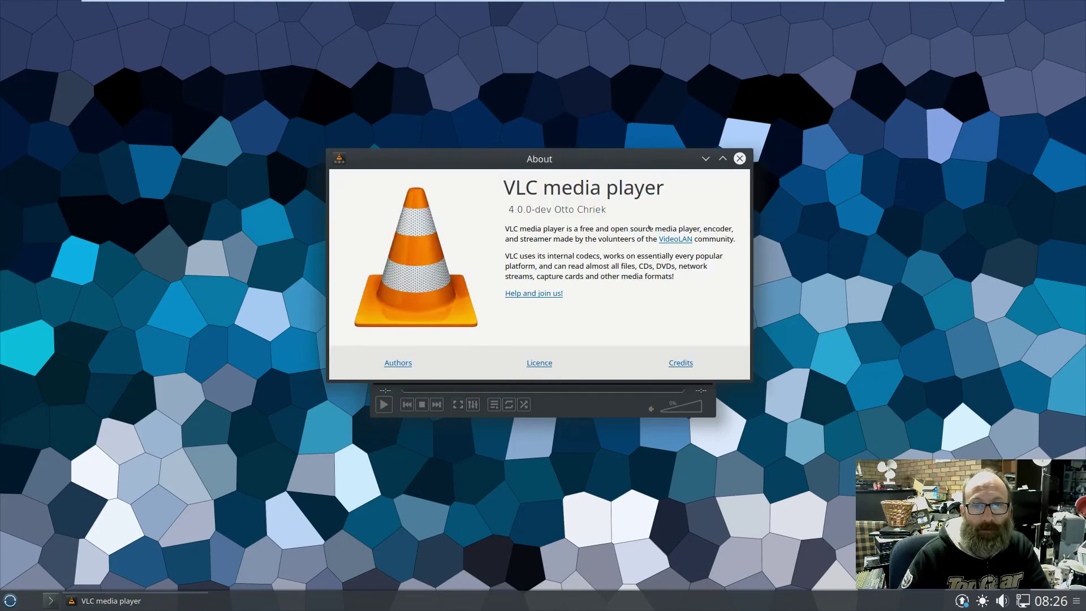
{"action": "left_click", "coordinate": [739, 159]}
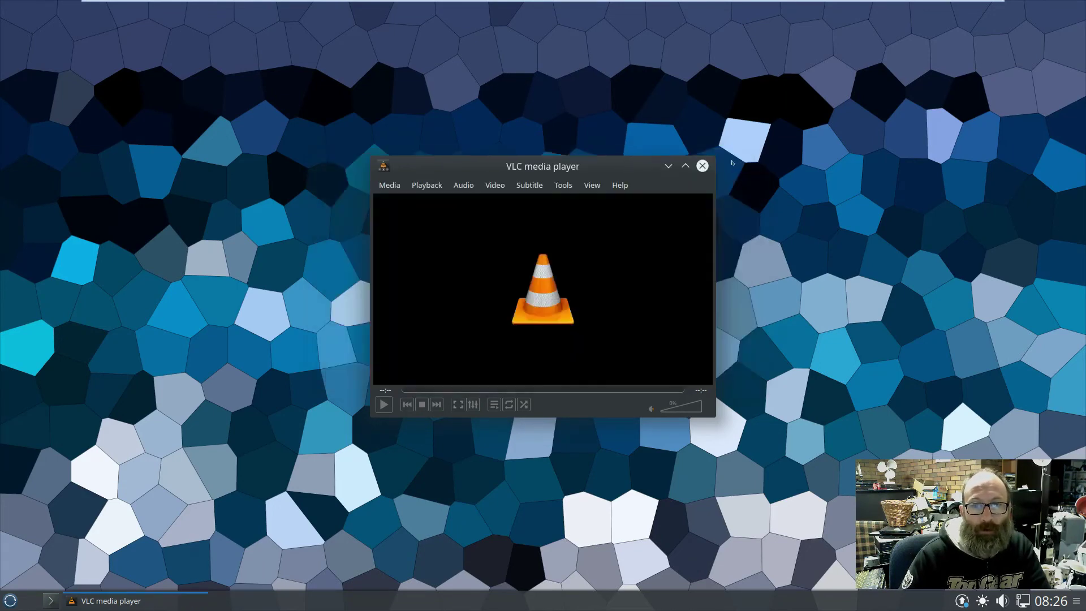
{"action": "left_click", "coordinate": [703, 165]}
{"action": "left_click", "coordinate": [3, 602]}
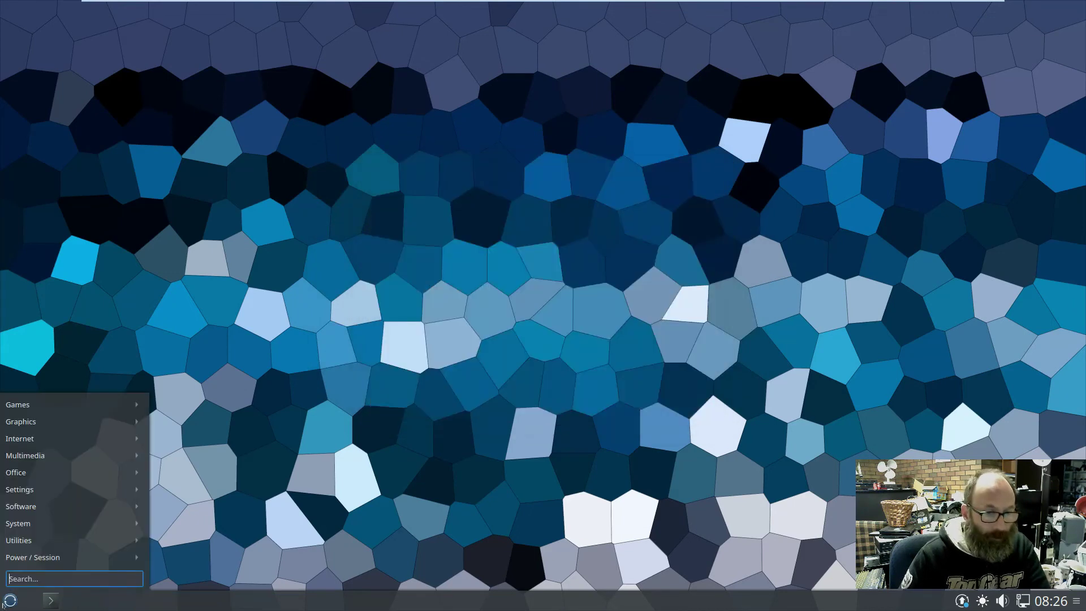
Browse the Software, Settings, Office, Multimedia, Graphics, Games and Utilities categories, then dismiss the launcher.
{"action": "mouse_move", "coordinate": [38, 513]}
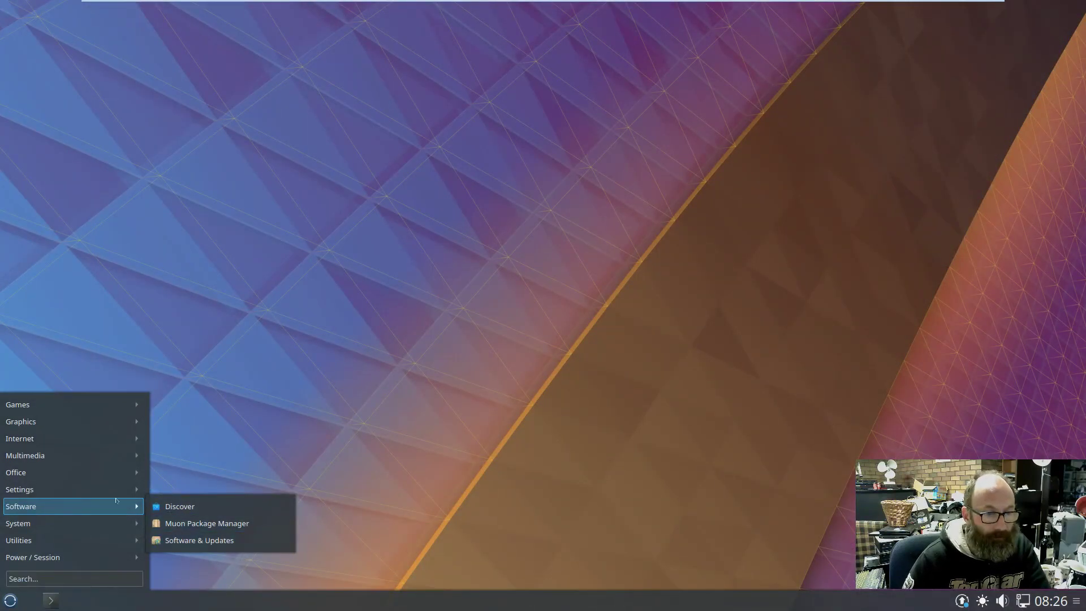
{"action": "mouse_move", "coordinate": [114, 490]}
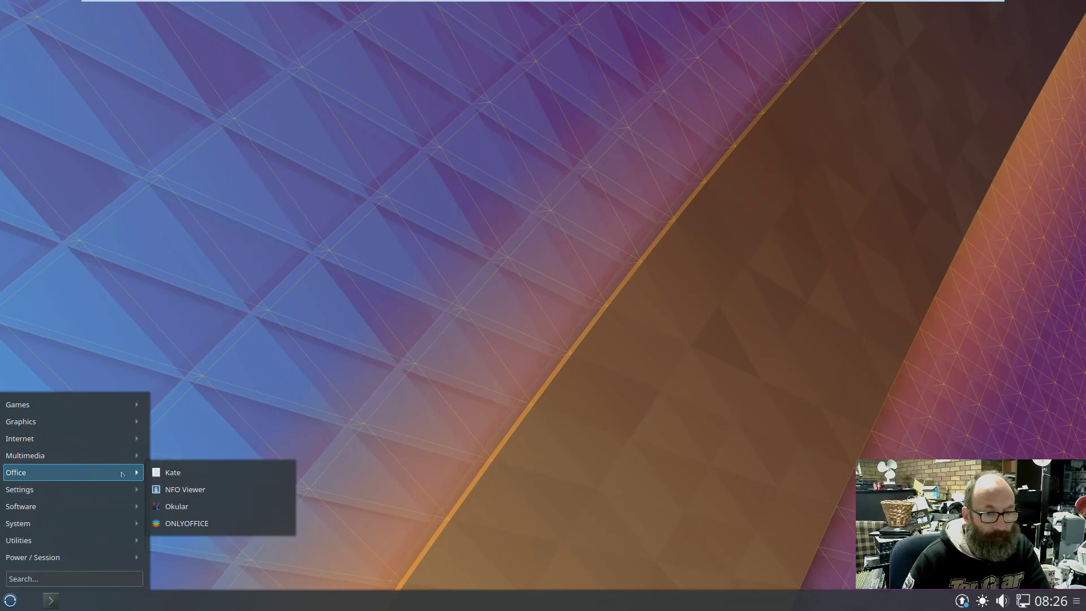
{"action": "mouse_move", "coordinate": [123, 450]}
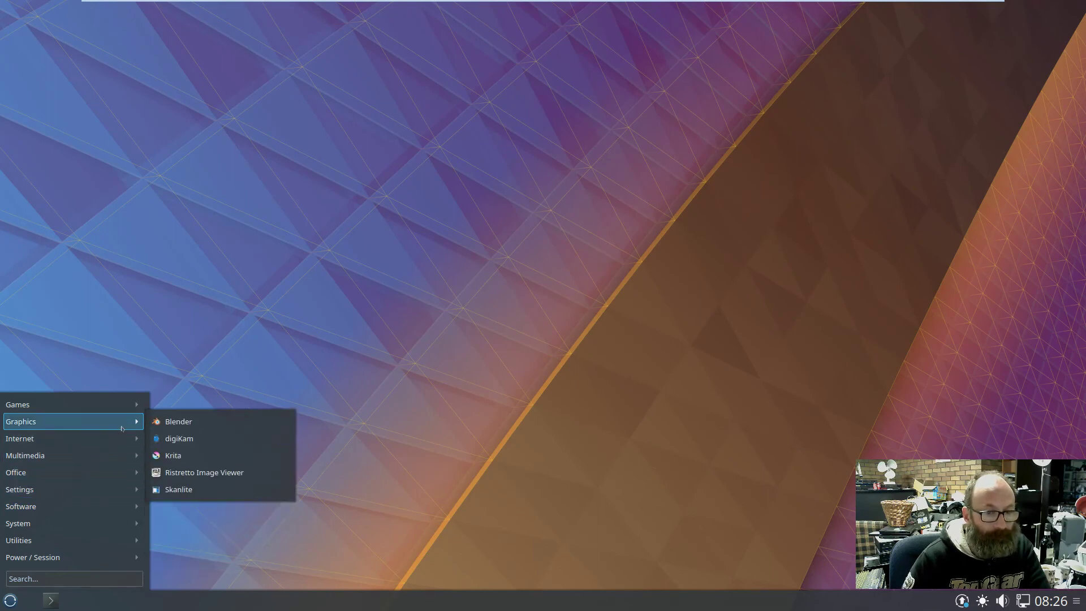
{"action": "mouse_move", "coordinate": [124, 410]}
{"action": "mouse_move", "coordinate": [78, 542]}
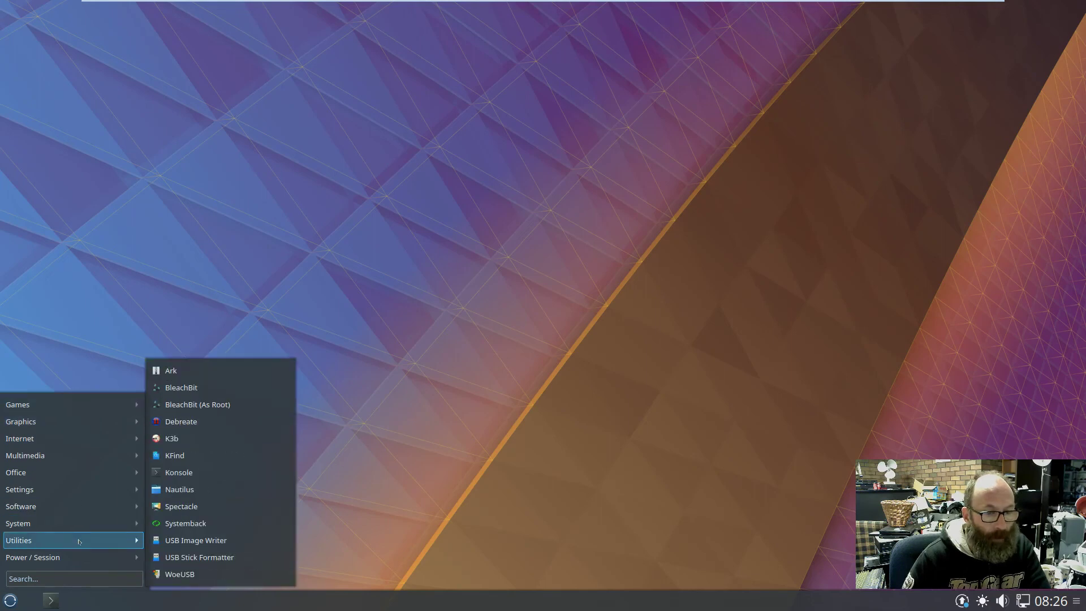
{"action": "left_click", "coordinate": [418, 512]}
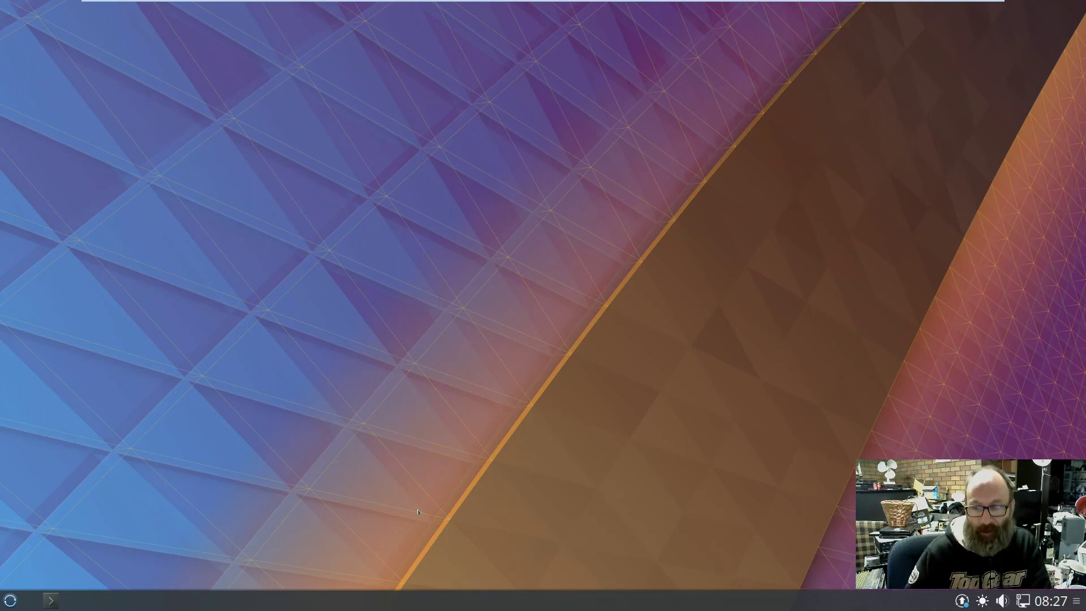
Try creating a desktop link 'This PC' with typed target '/', then dismiss the permission error.
{"action": "right_click", "coordinate": [50, 65]}
{"action": "mouse_move", "coordinate": [90, 72]}
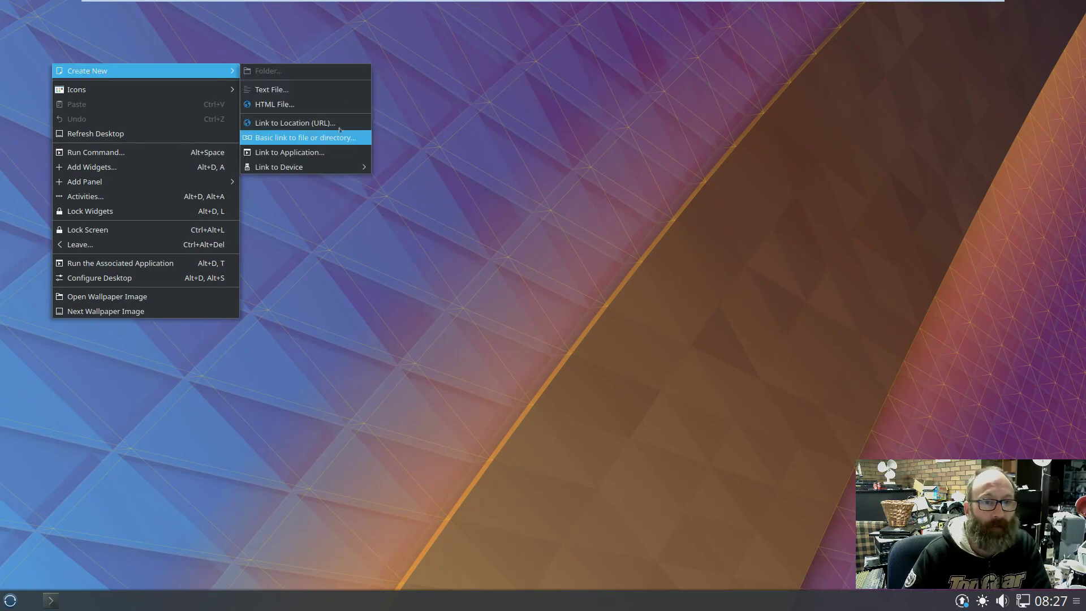
{"action": "left_click", "coordinate": [304, 139]}
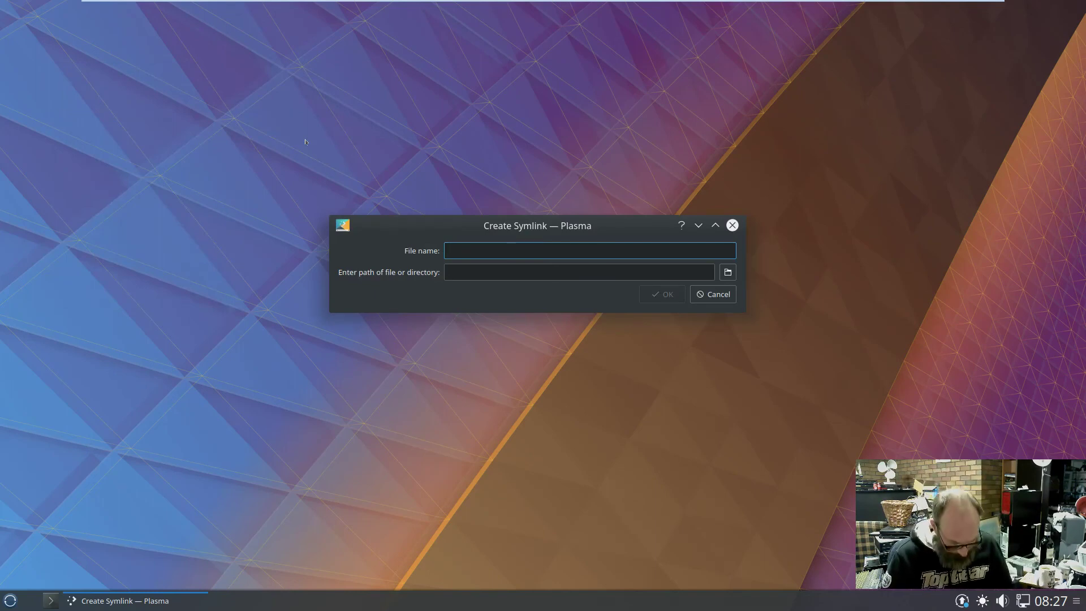
{"action": "type", "text": "This PC"}
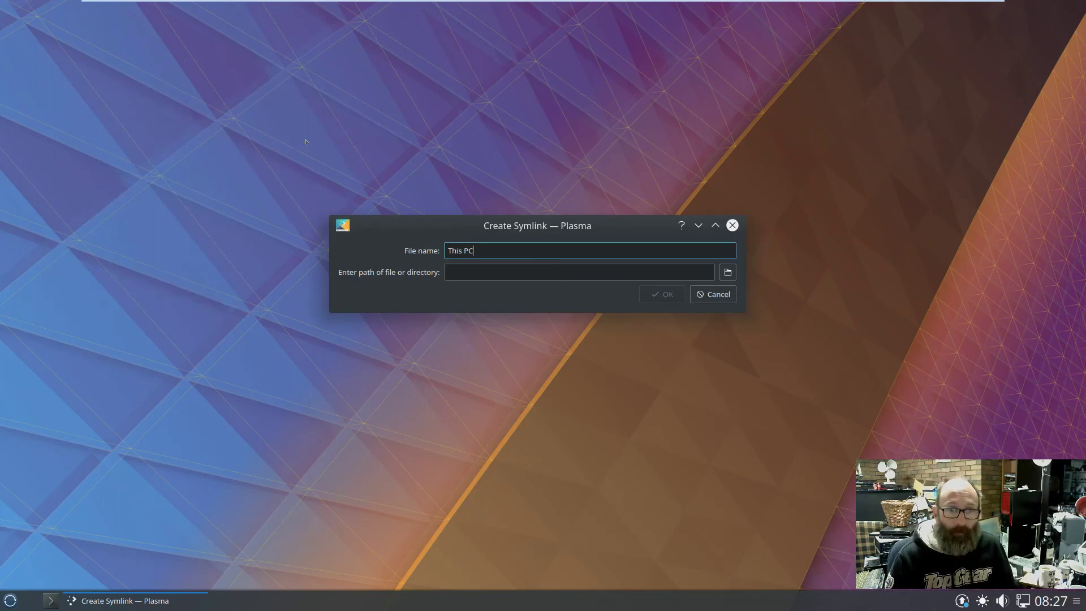
{"action": "key", "text": "Tab"}
{"action": "type", "text": "/"}
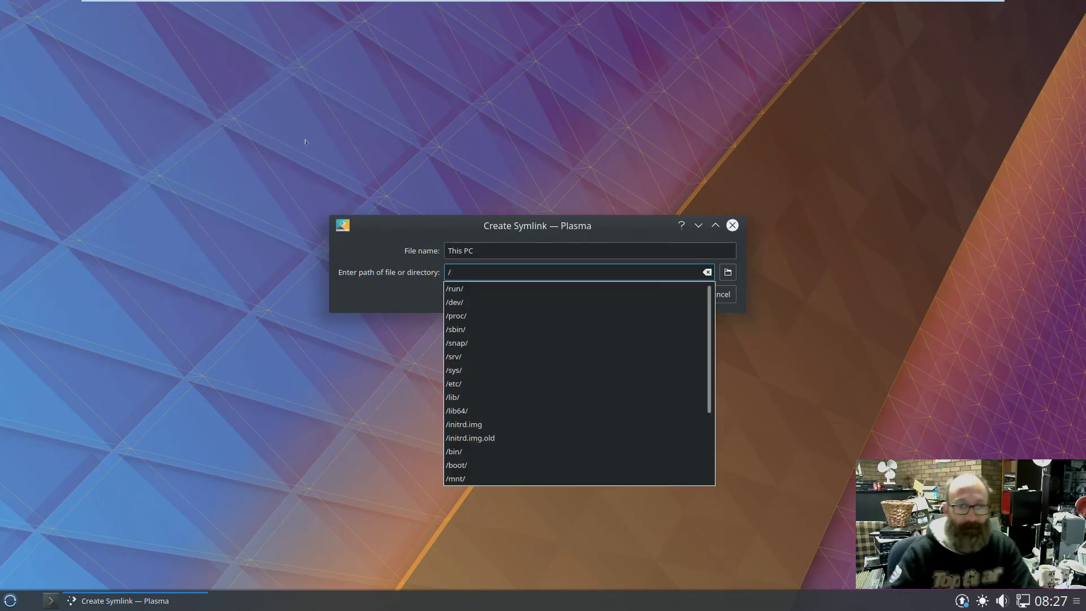
{"action": "left_click", "coordinate": [539, 98]}
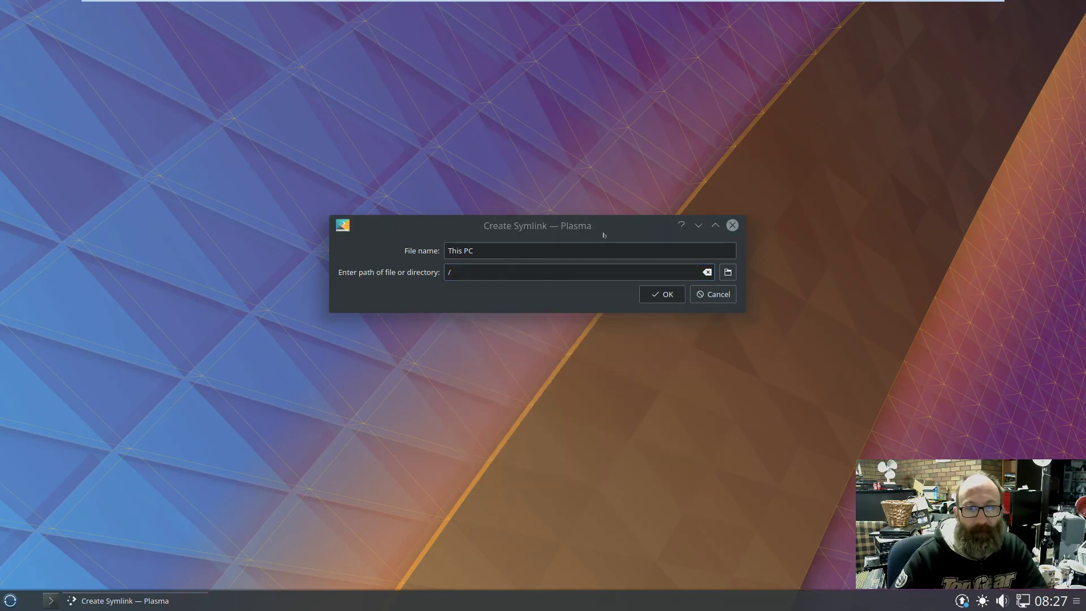
{"action": "left_click", "coordinate": [669, 294]}
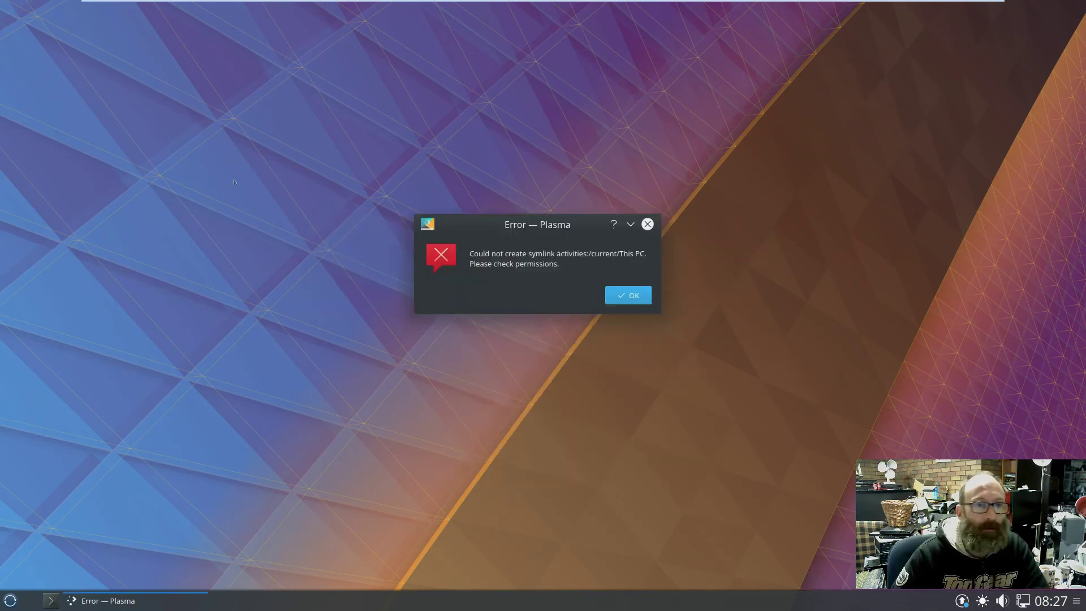
{"action": "left_click", "coordinate": [628, 291]}
Retry the 'This PC' link, browsing to pick the root folder as its target.
{"action": "right_click", "coordinate": [341, 177]}
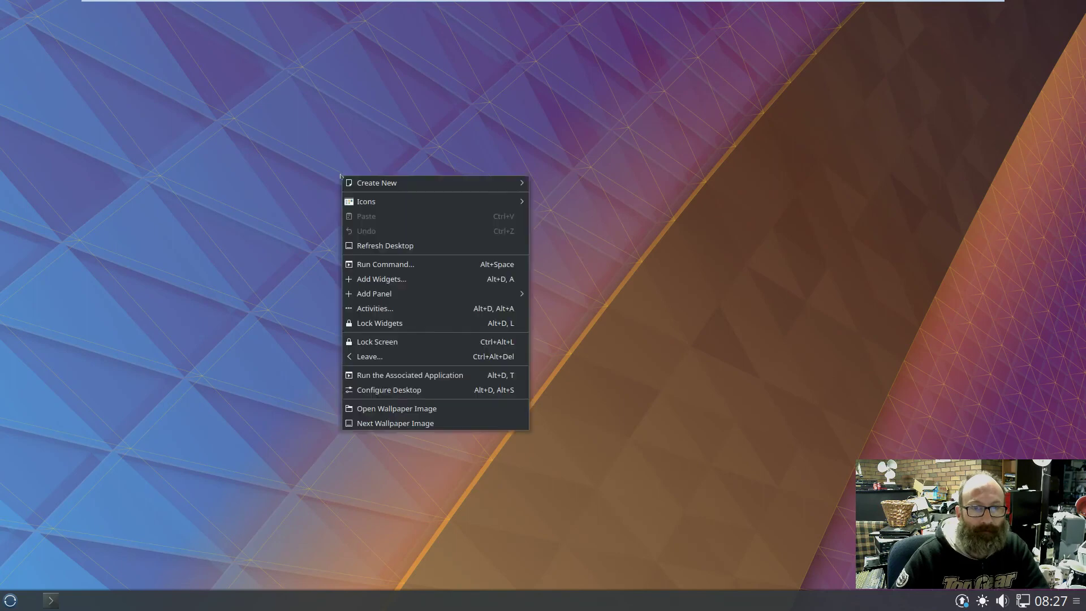
{"action": "mouse_move", "coordinate": [362, 182]}
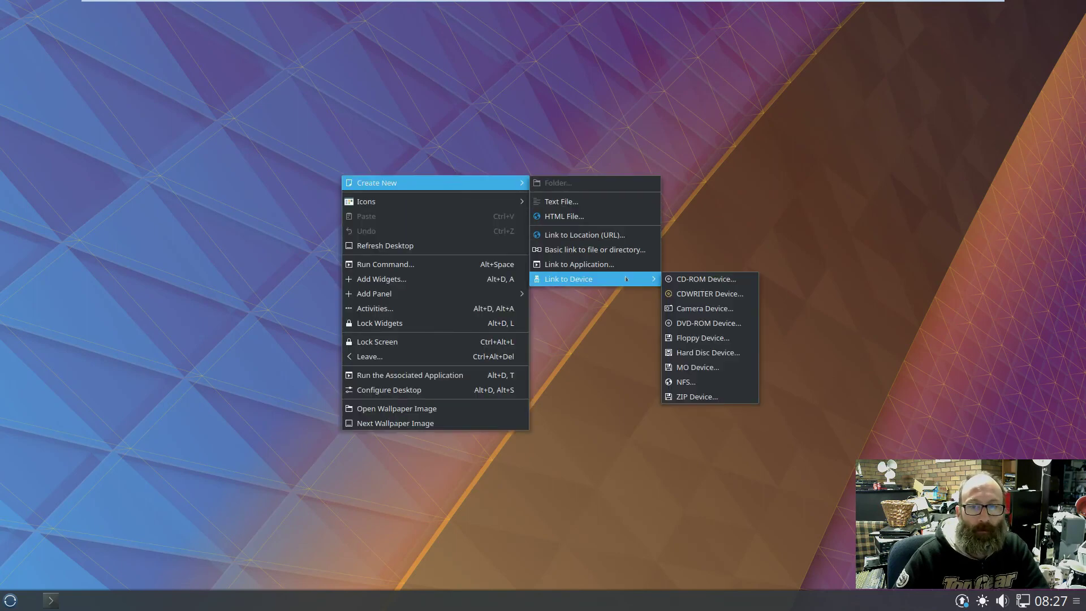
{"action": "left_click", "coordinate": [616, 250]}
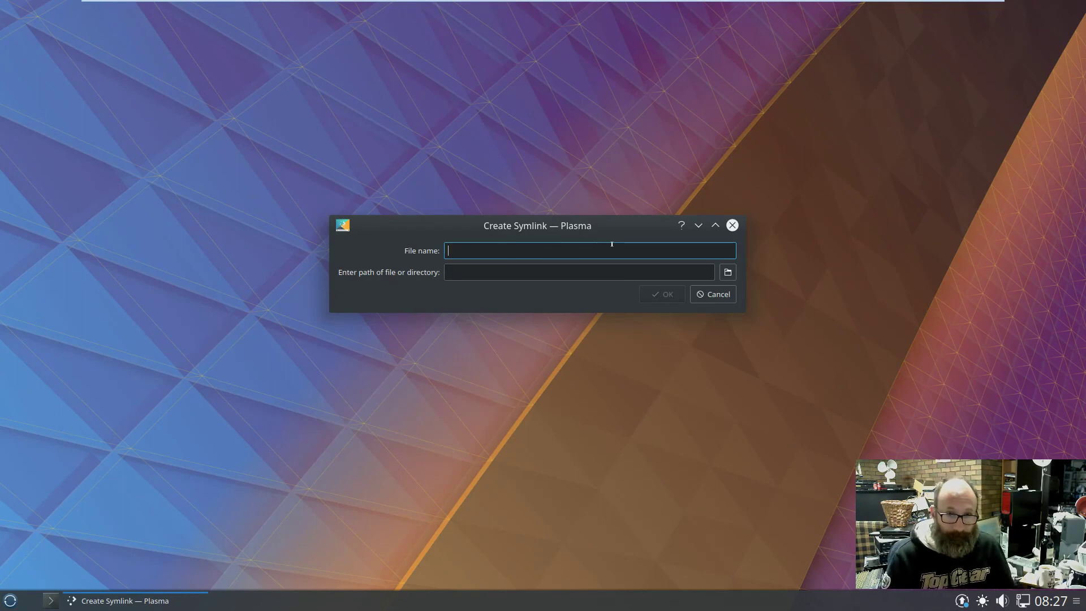
{"action": "type", "text": "This "}
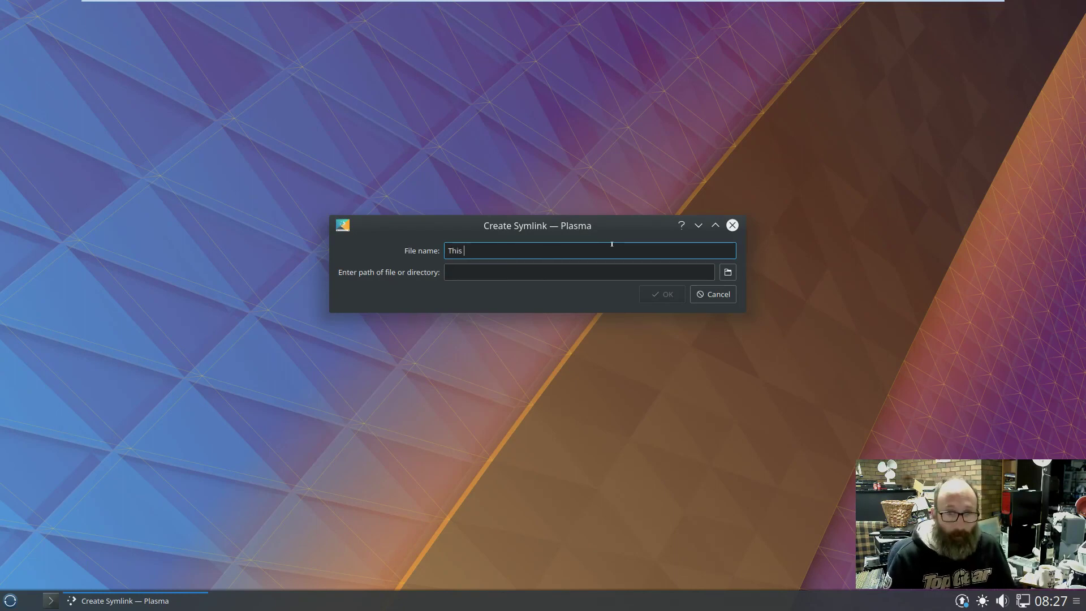
{"action": "type", "text": "PC"}
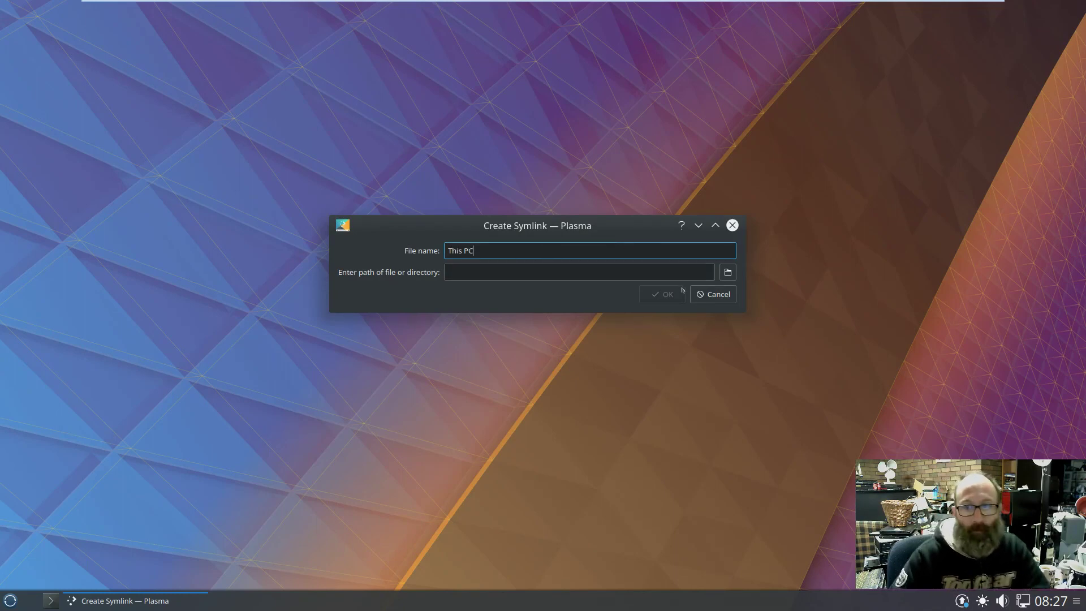
{"action": "left_click", "coordinate": [653, 272]}
{"action": "left_click", "coordinate": [728, 272]}
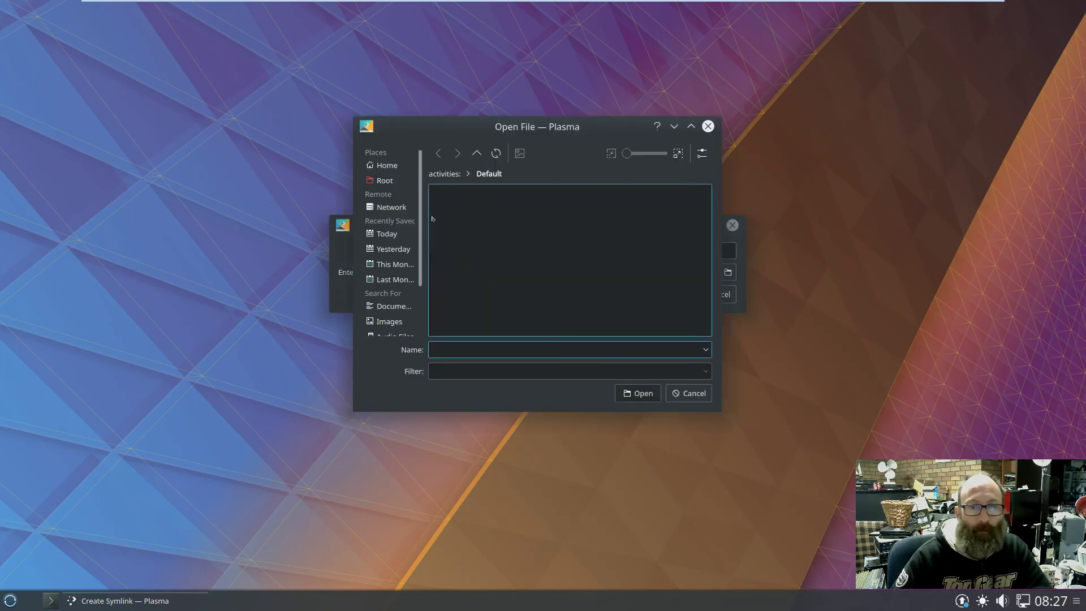
{"action": "left_click", "coordinate": [401, 182]}
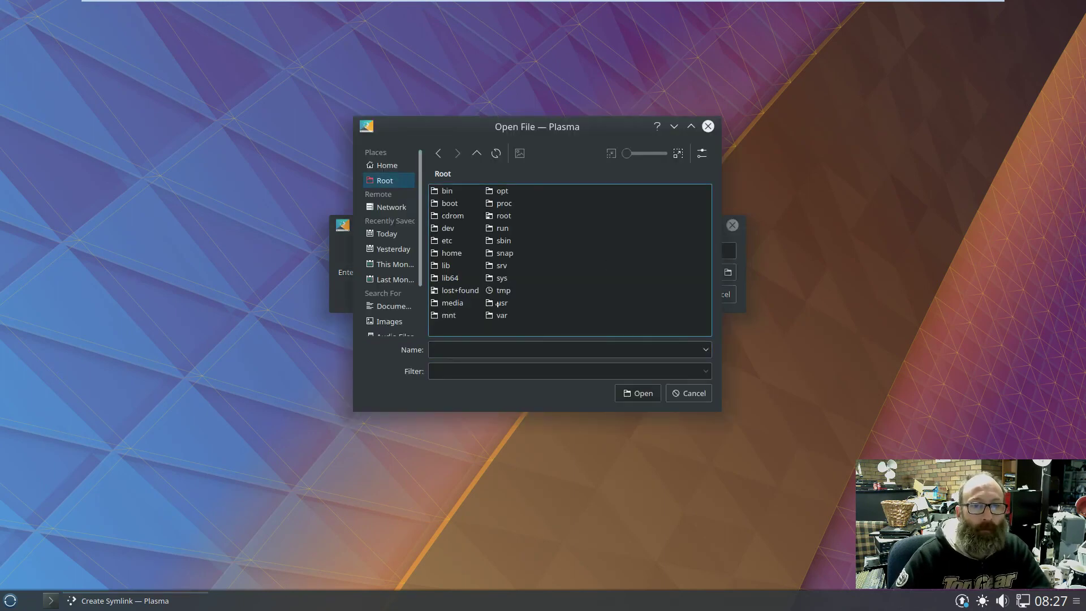
{"action": "left_click", "coordinate": [638, 393]}
{"action": "left_click", "coordinate": [661, 294]}
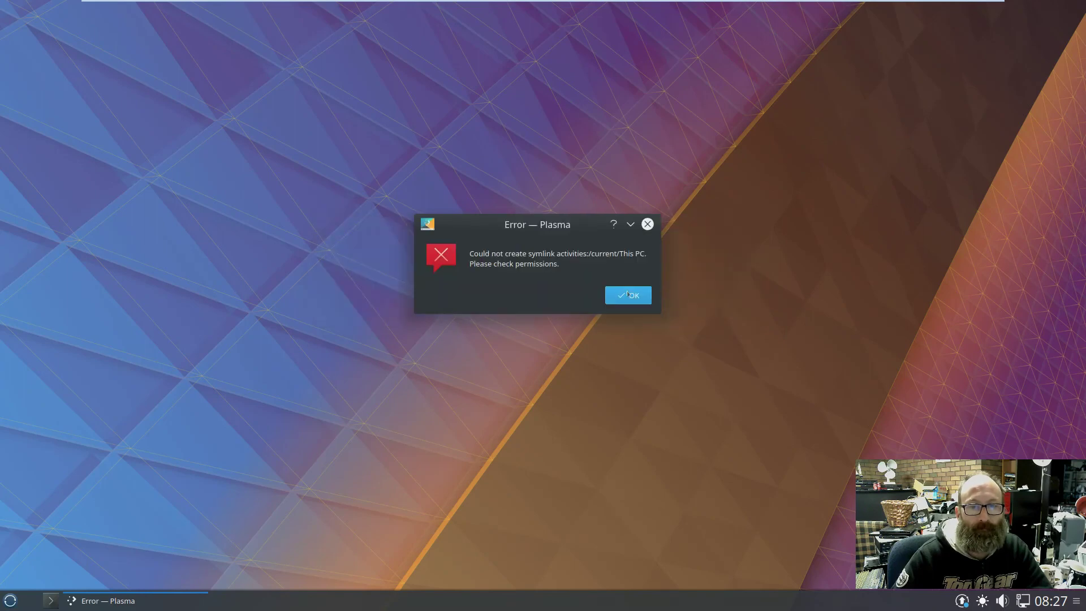
Retry a basic 'This PC' link targeting the Home place and dismiss the repeated permissions error.
{"action": "left_click", "coordinate": [626, 294]}
{"action": "right_click", "coordinate": [324, 218]}
{"action": "mouse_move", "coordinate": [372, 229]}
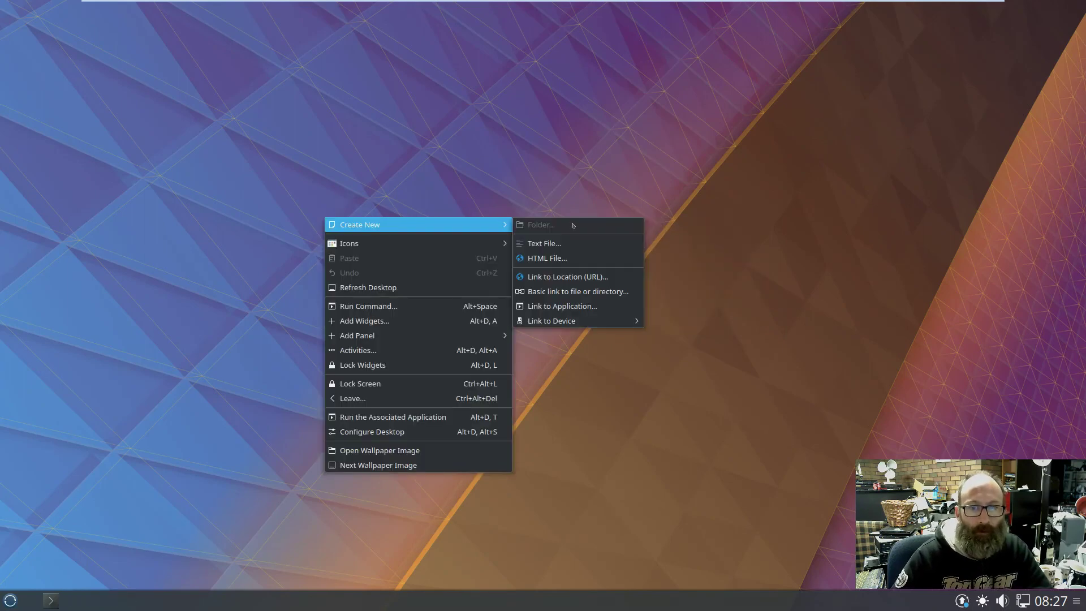
{"action": "left_click", "coordinate": [575, 291]}
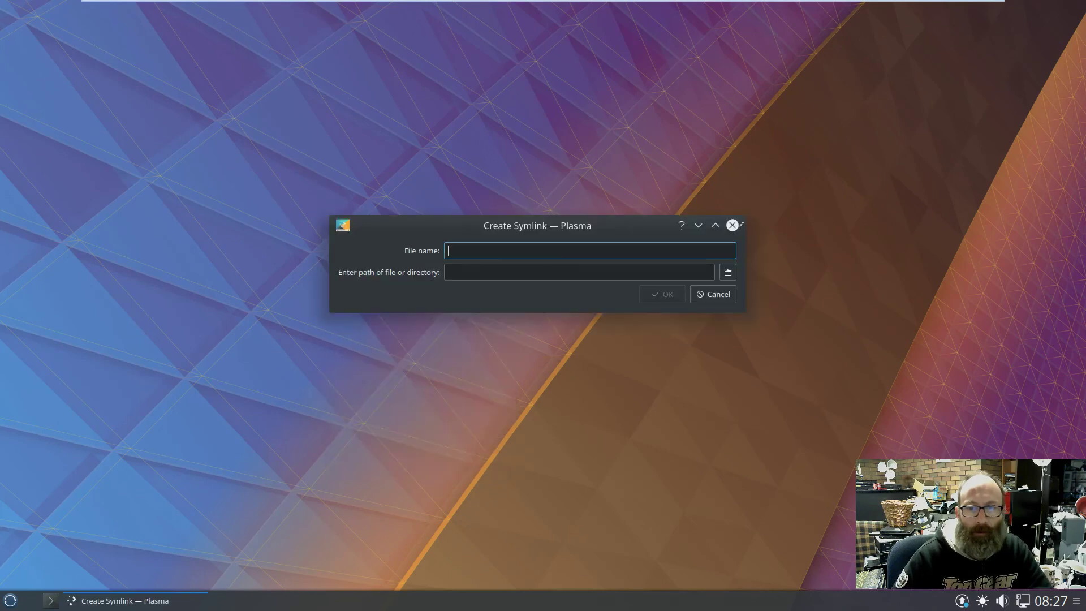
{"action": "type", "text": "This PC"}
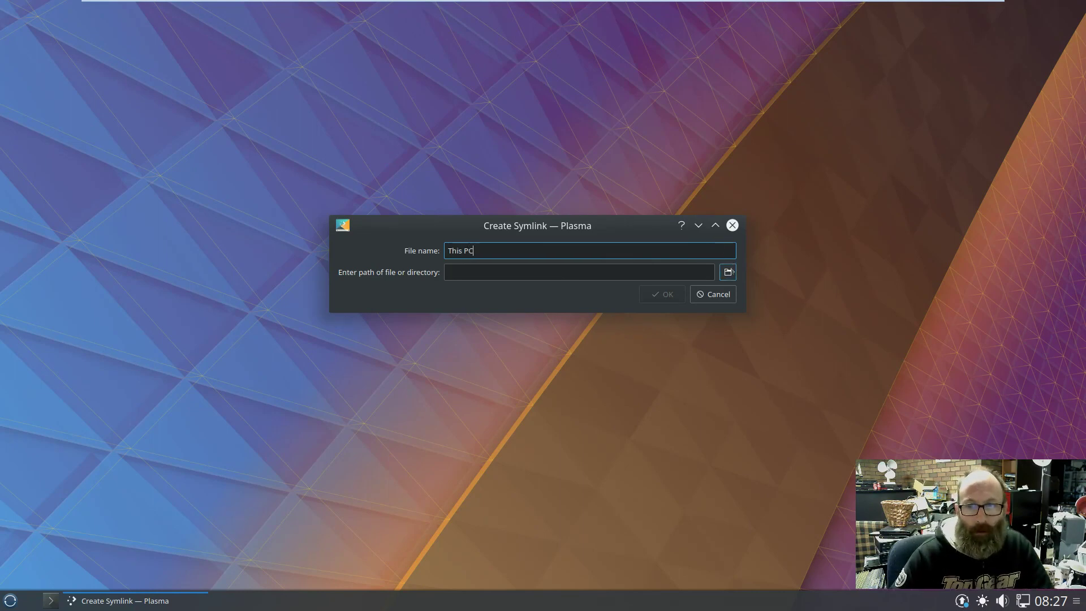
{"action": "left_click", "coordinate": [728, 272]}
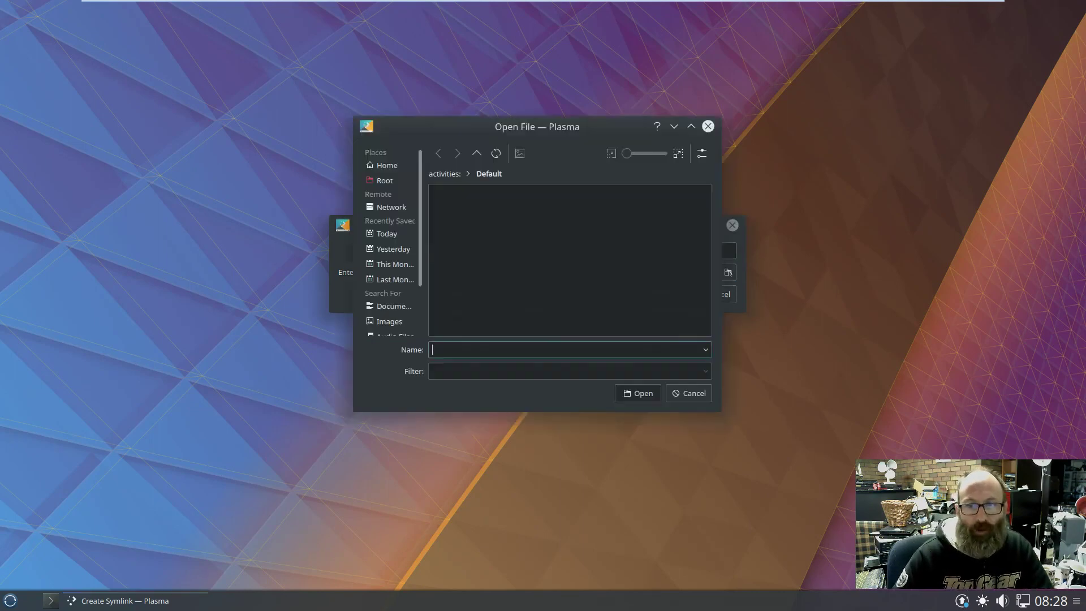
{"action": "left_click", "coordinate": [386, 165]}
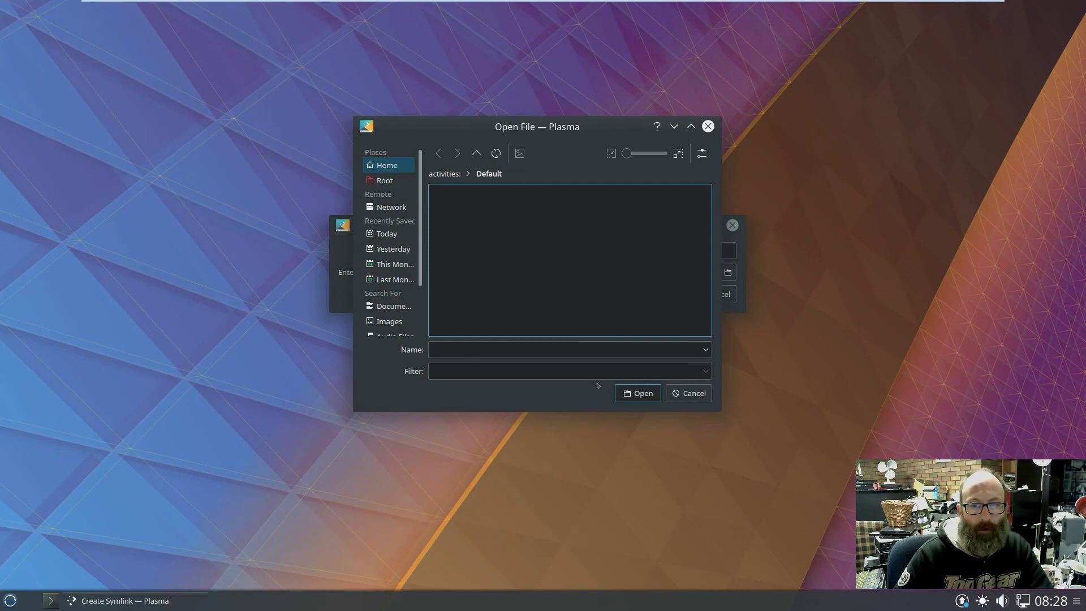
{"action": "left_click", "coordinate": [420, 195]}
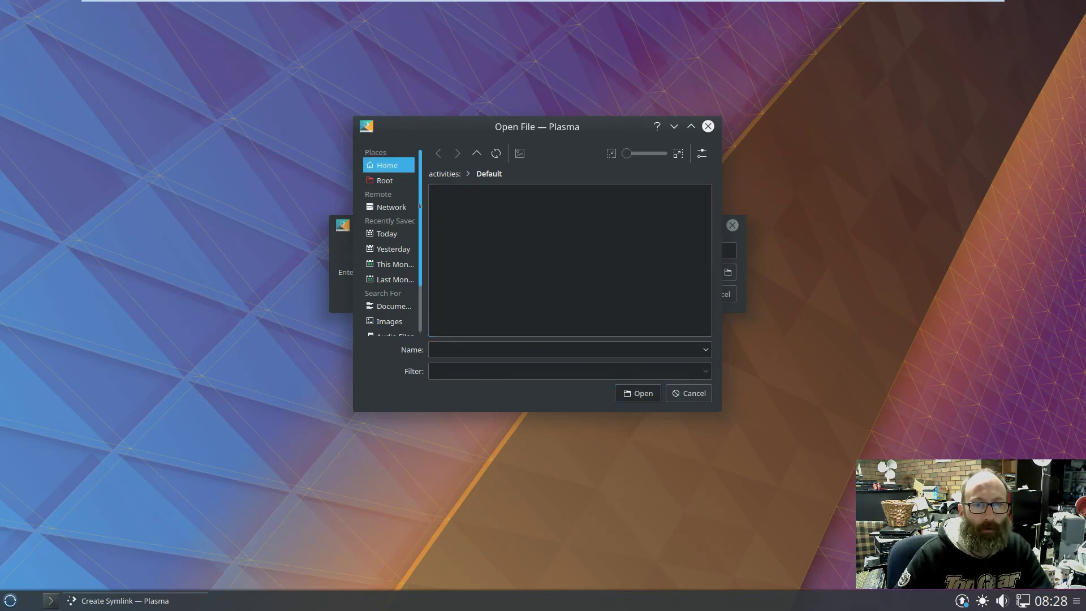
{"action": "left_click", "coordinate": [627, 393]}
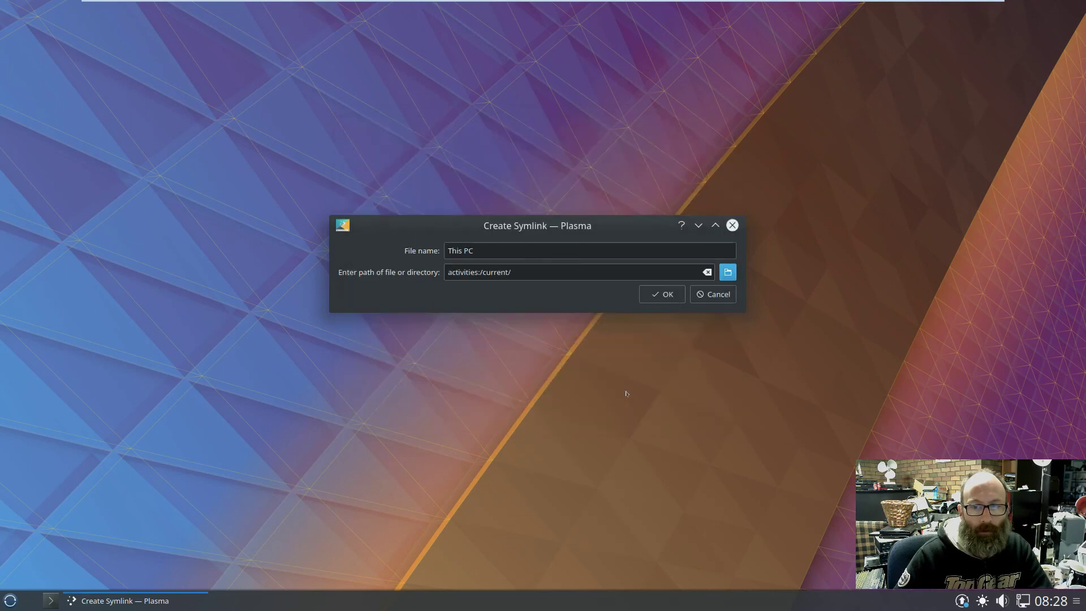
{"action": "left_click", "coordinate": [668, 295]}
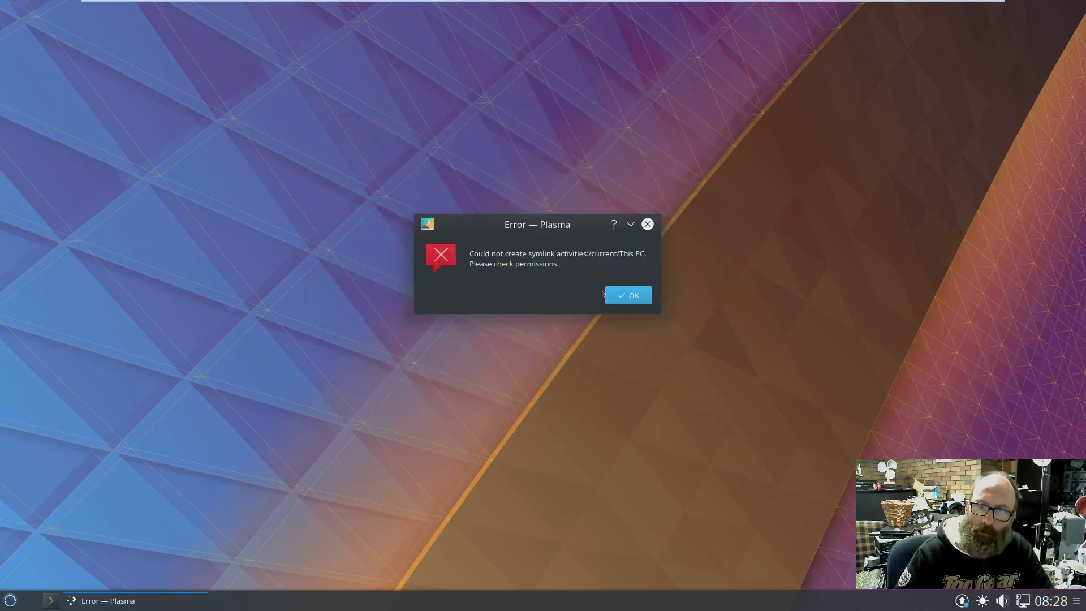
{"action": "left_click", "coordinate": [629, 296]}
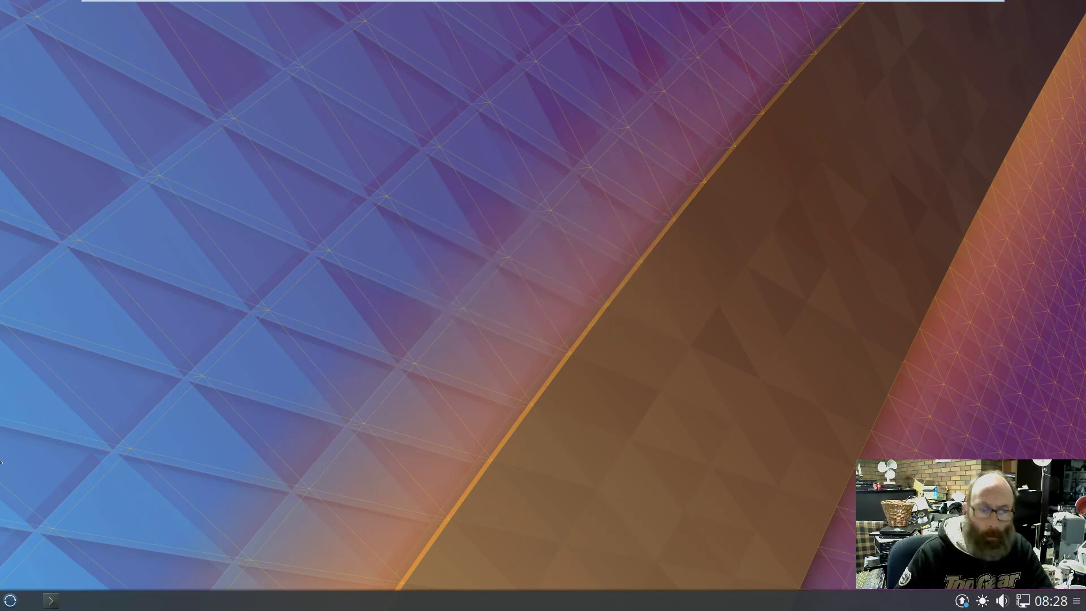
{"action": "left_click", "coordinate": [10, 600]}
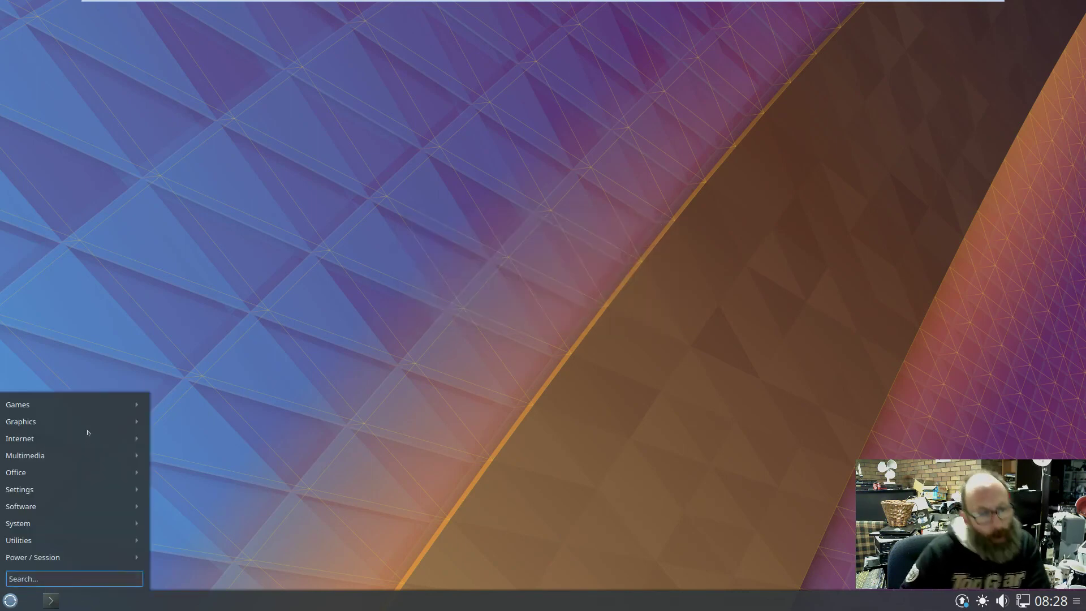
Browse the launcher categories Games, Office and Software, ending on the Utilities submenu.
{"action": "mouse_move", "coordinate": [87, 432]}
{"action": "mouse_move", "coordinate": [89, 407]}
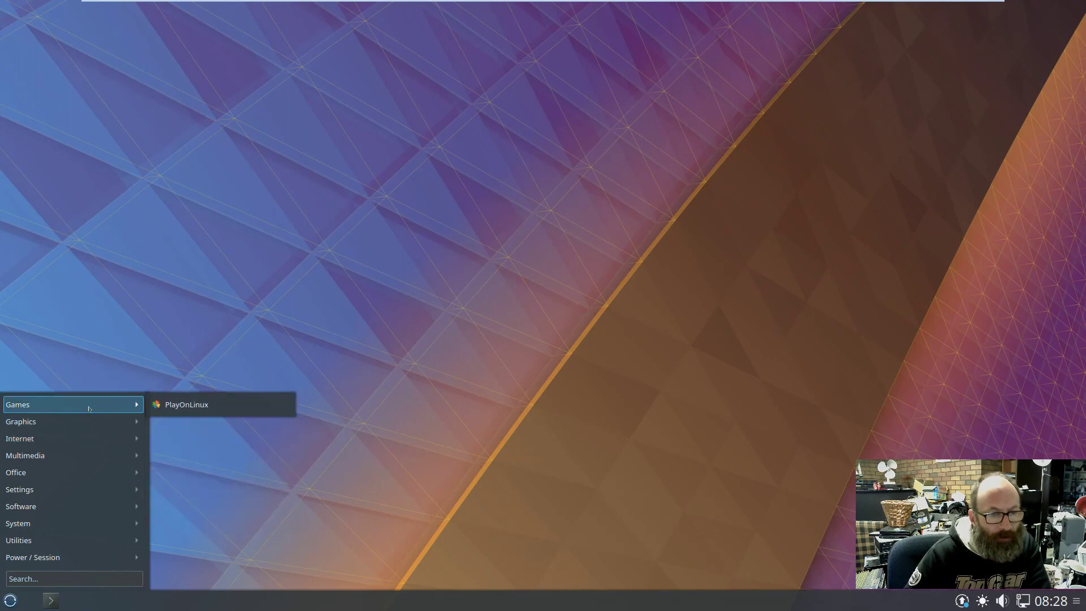
{"action": "mouse_move", "coordinate": [80, 452]}
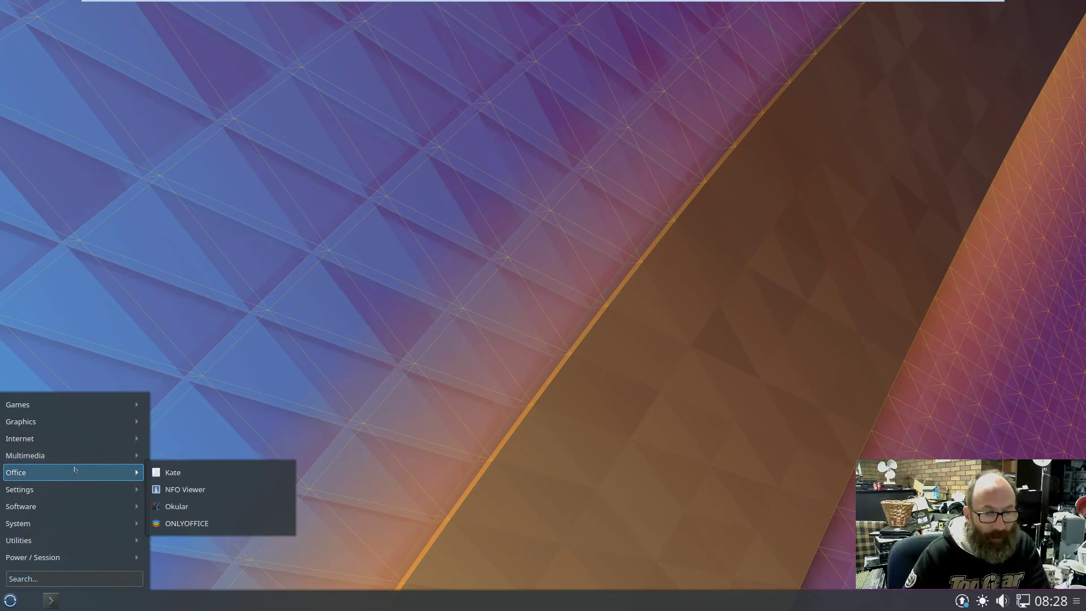
{"action": "mouse_move", "coordinate": [77, 496]}
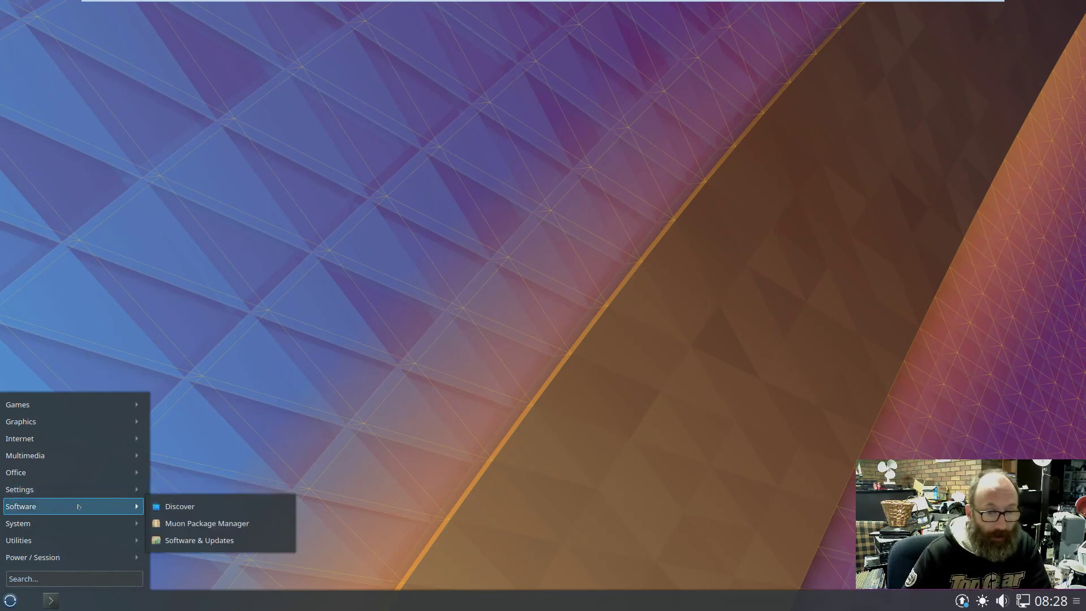
{"action": "mouse_move", "coordinate": [80, 524]}
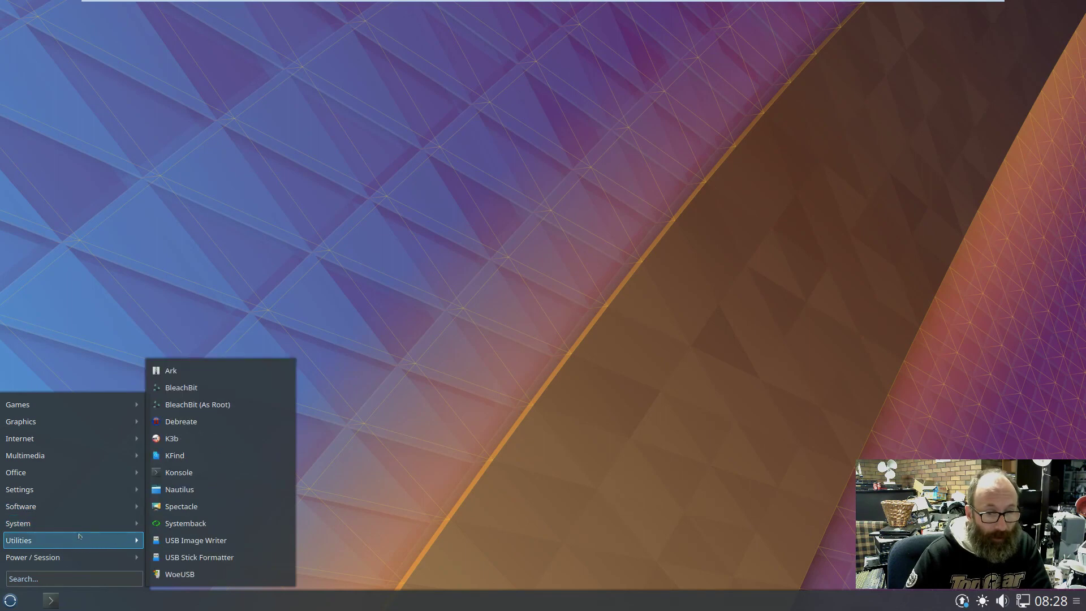
{"action": "mouse_move", "coordinate": [80, 557]}
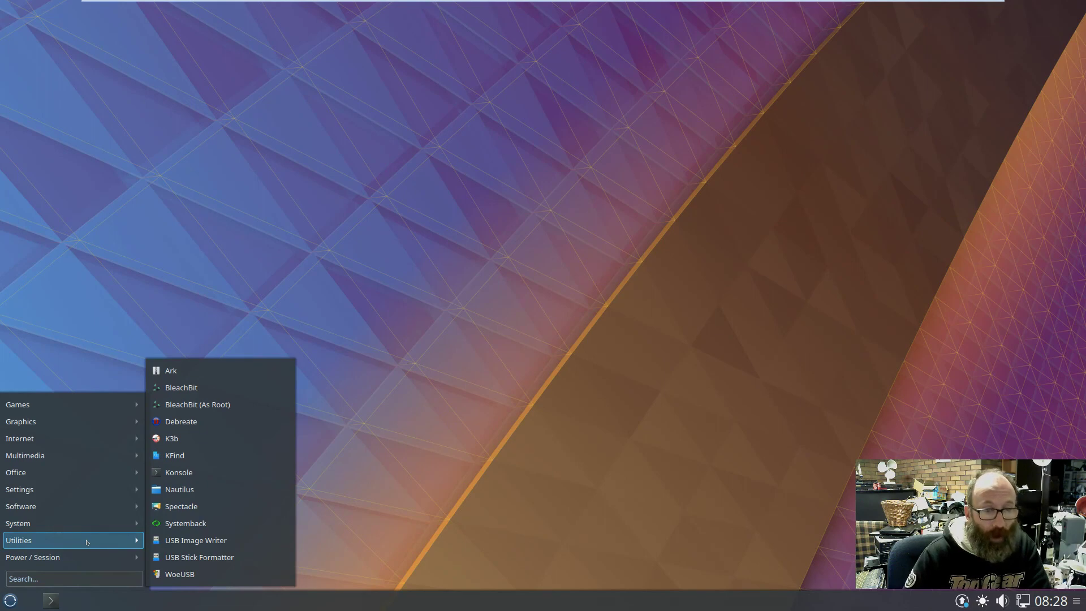
Launch Nautilus from Utilities, restore it to a smaller window, and check the Home place's options.
{"action": "left_click", "coordinate": [194, 489]}
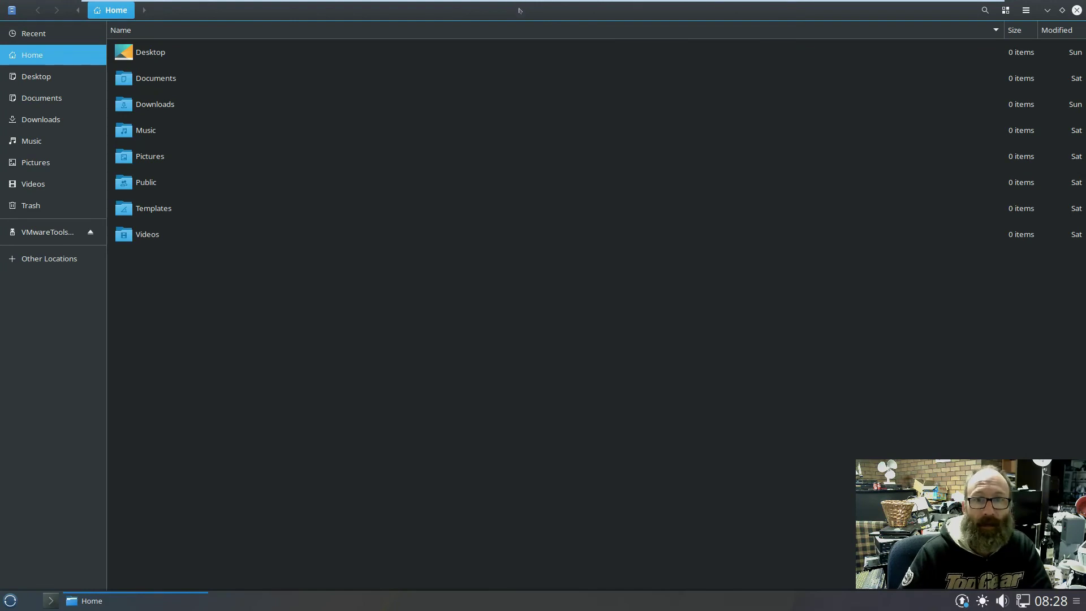
{"action": "double_click", "coordinate": [518, 10]}
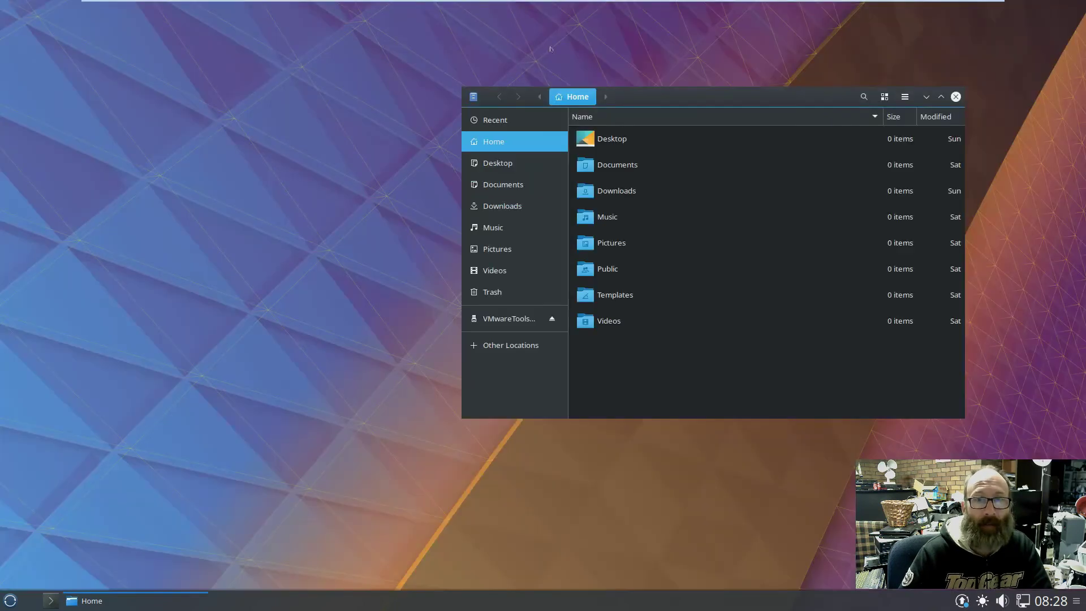
{"action": "right_click", "coordinate": [517, 140]}
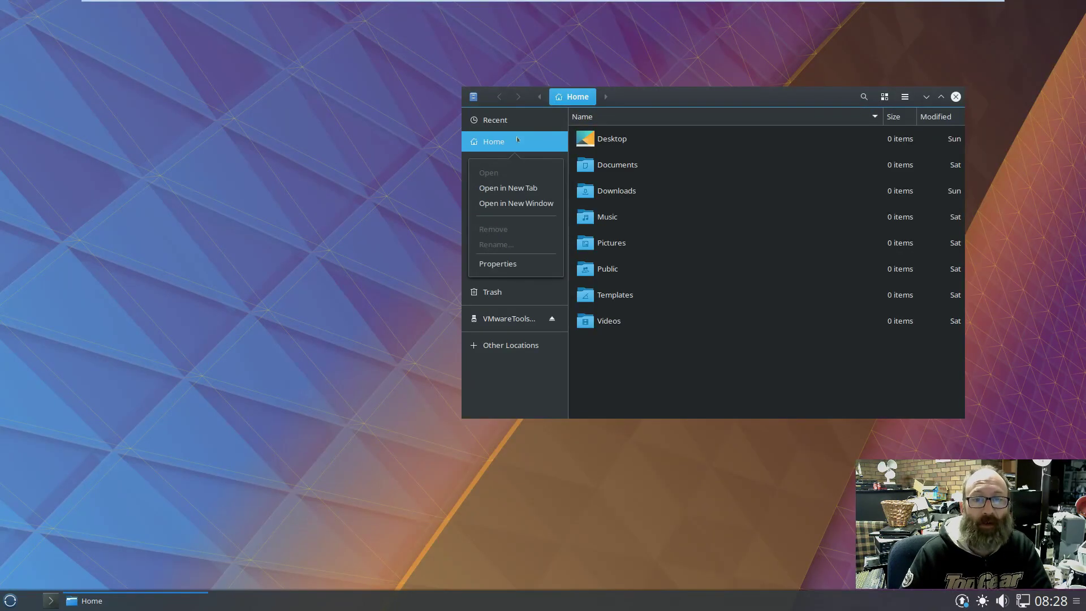
{"action": "left_click", "coordinate": [741, 302]}
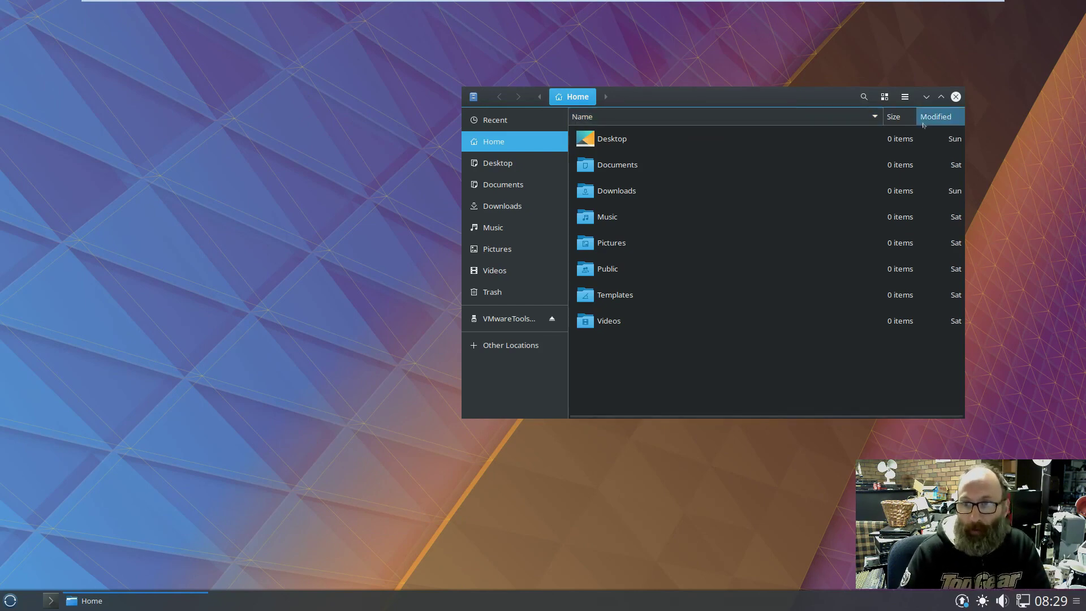
Close the Nautilus Home folder window.
{"action": "left_click", "coordinate": [956, 97]}
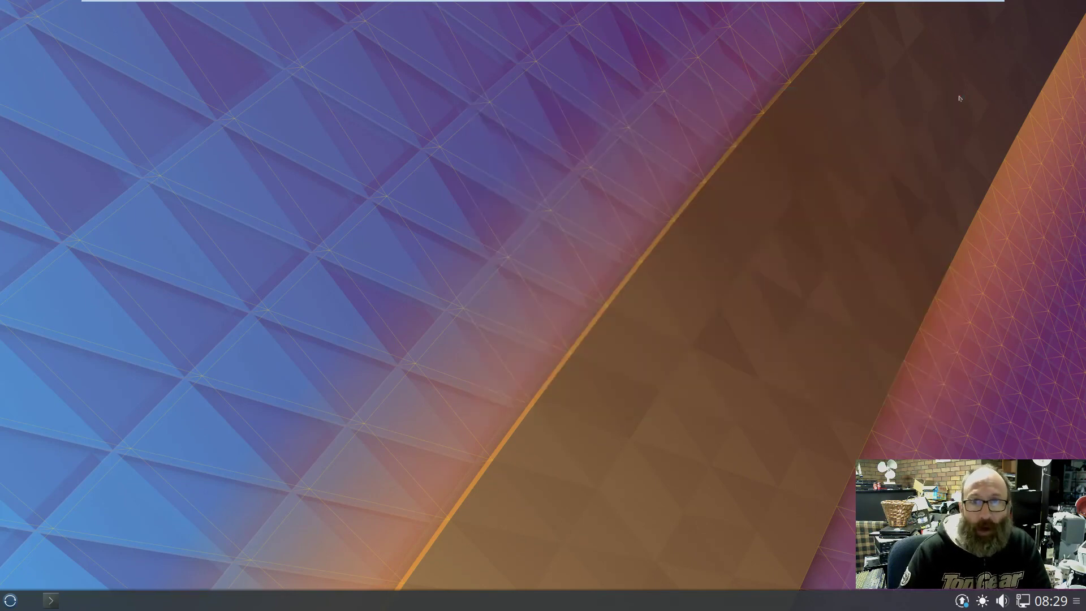